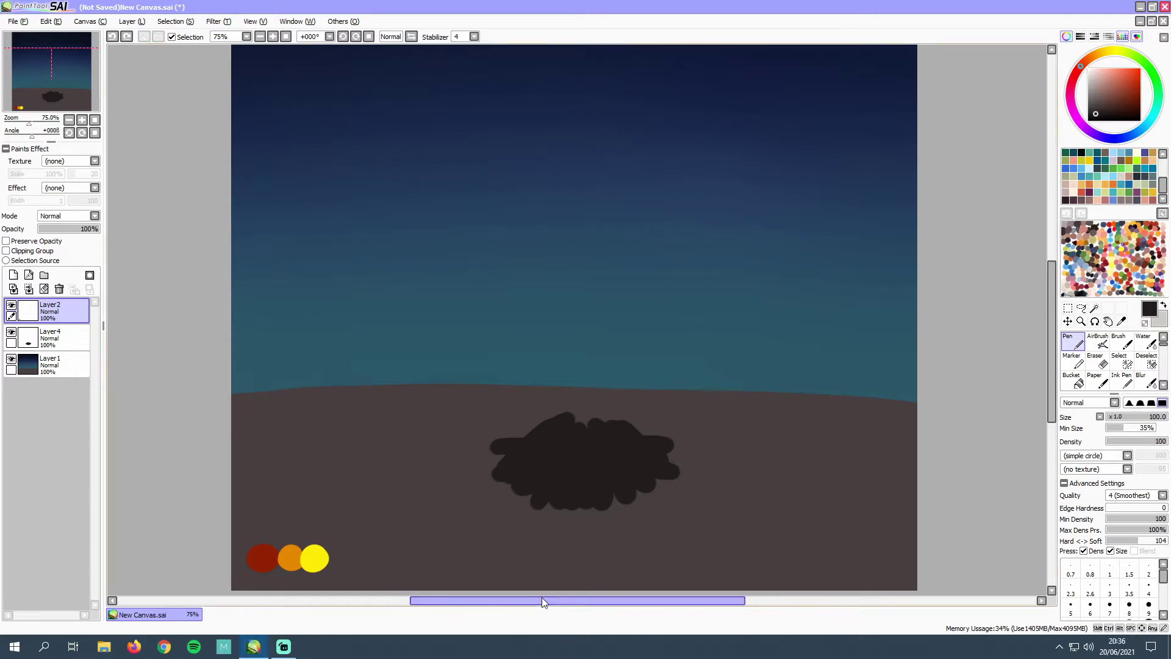
Step: Add a new layer on top of the stack and set the Marker to blending 24 and persistence 24
drag(536, 600, 545, 600)
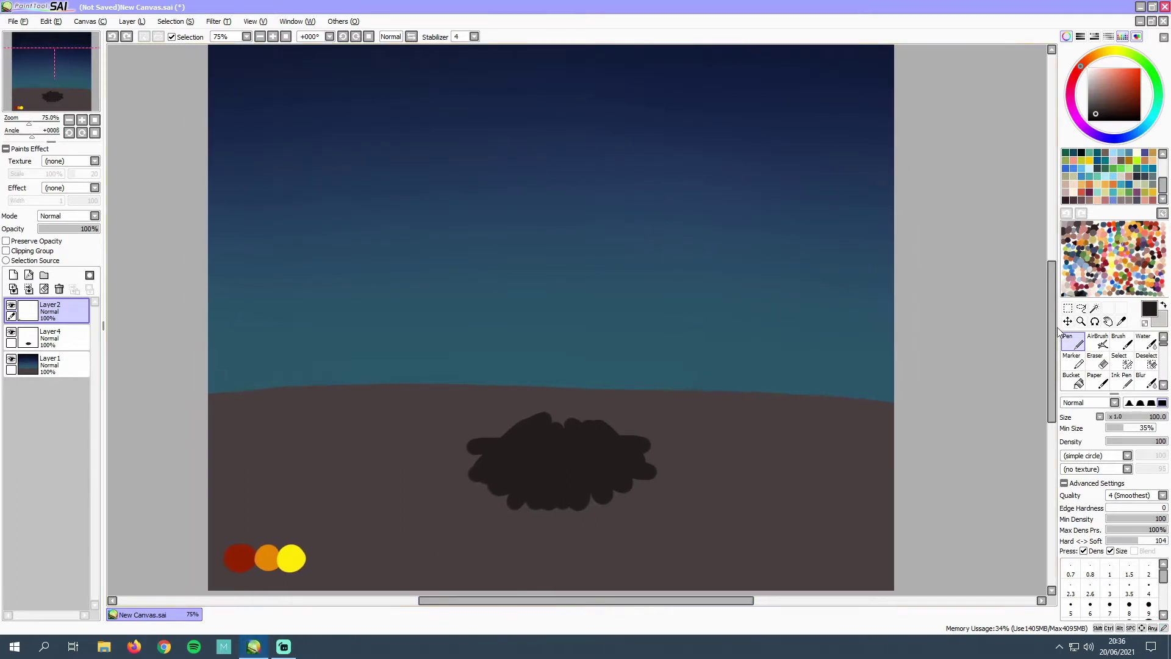
mouse_move(1053, 333)
mouse_down()
mouse_move(1049, 366)
mouse_move(1049, 316)
mouse_move(1049, 326)
mouse_up()
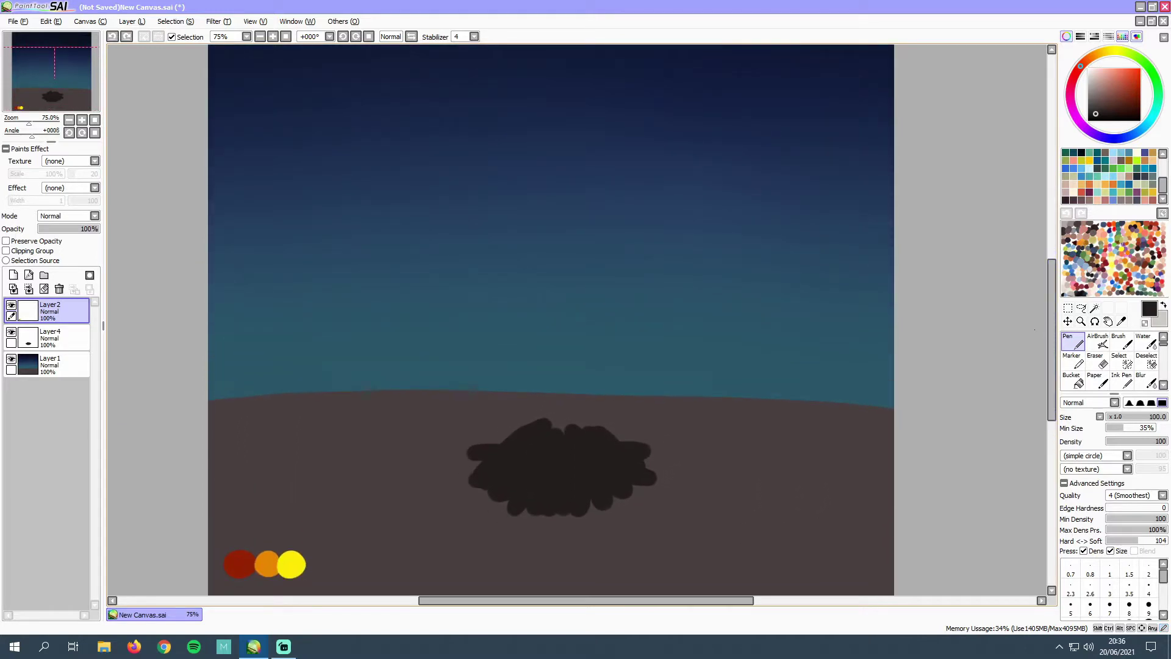
click(13, 275)
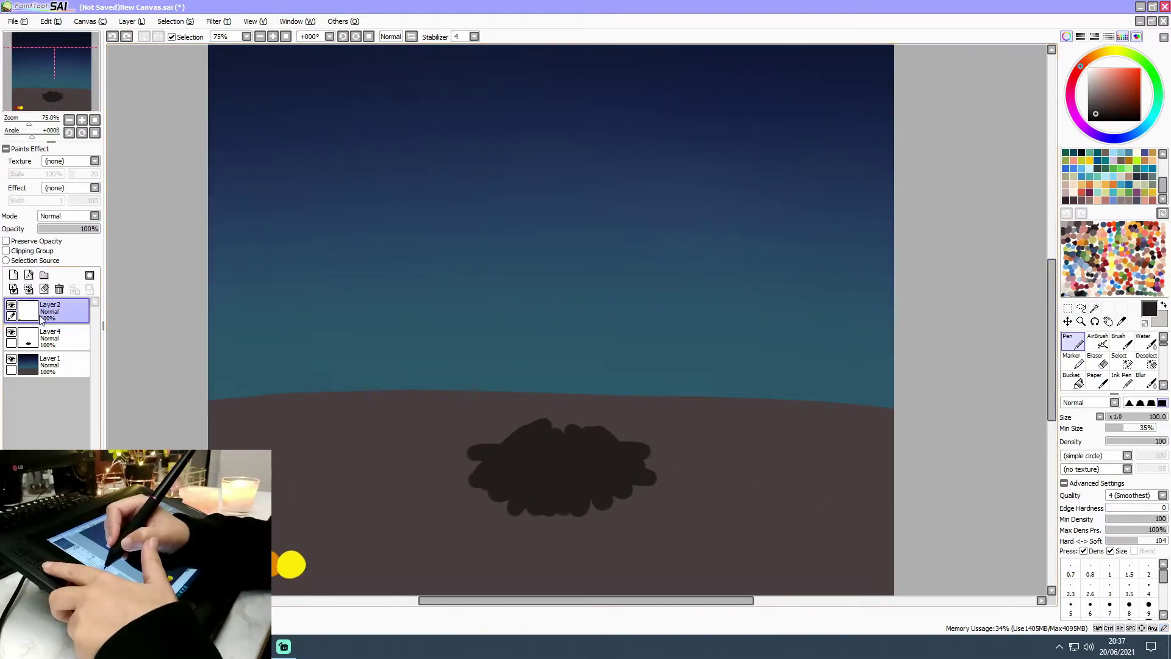
click(1081, 364)
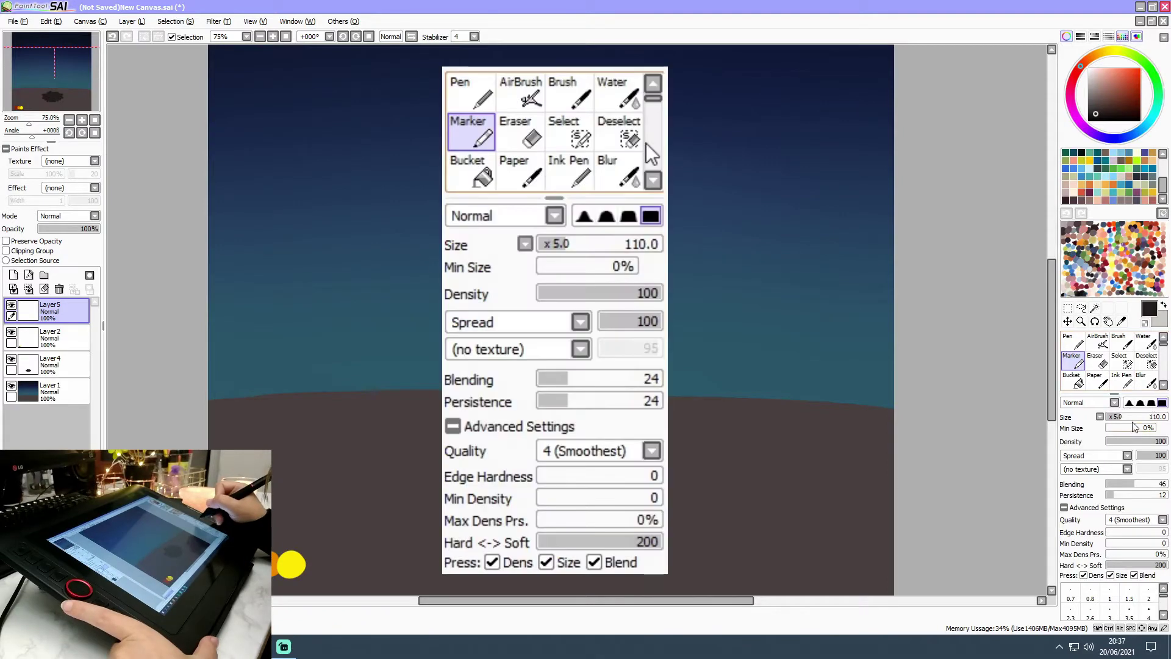
click(1126, 494)
click(1122, 484)
click(1122, 495)
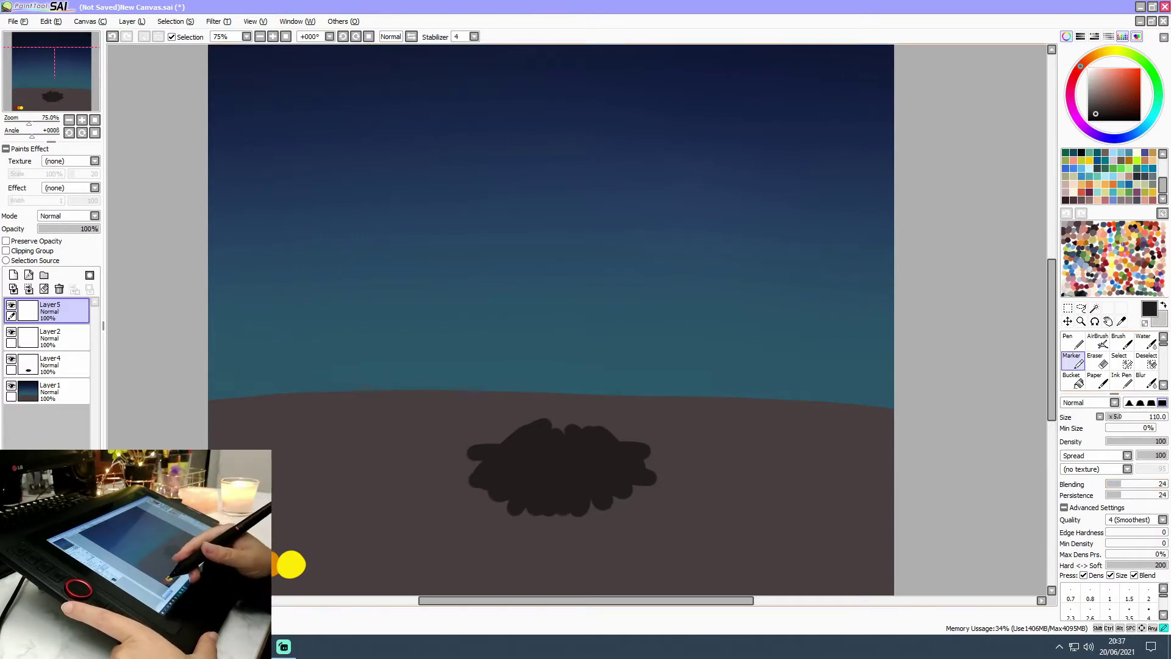
Step: Choose the dark red and rough in the flame's tip and upper body rising from the dark patch
click(1137, 92)
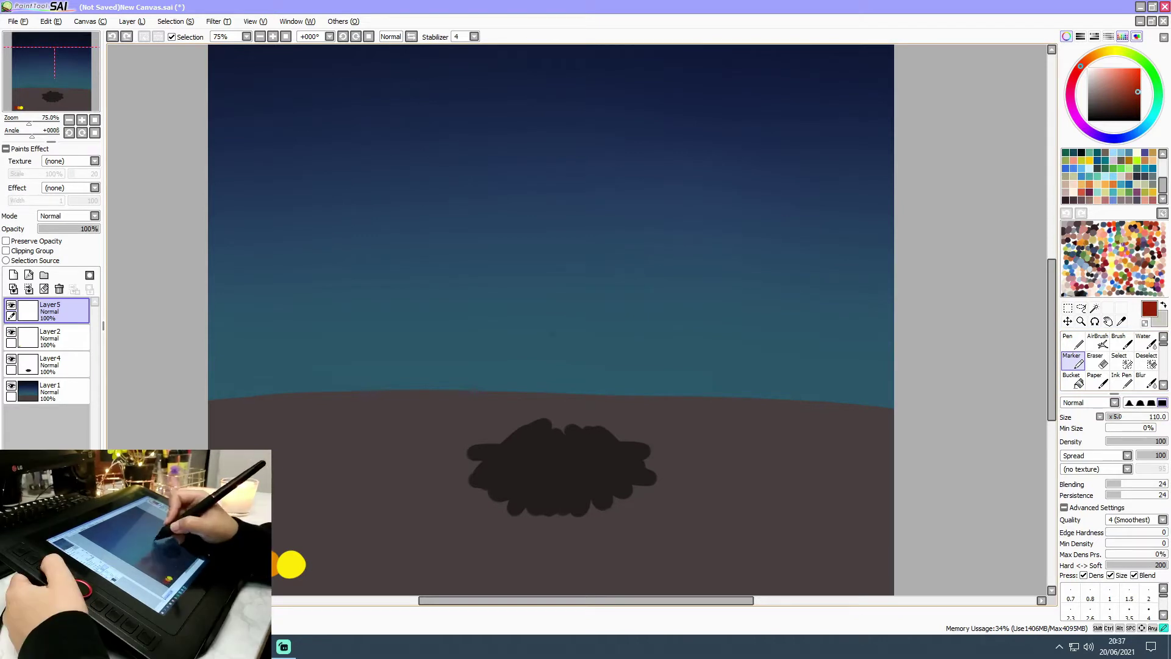
key(ctrl+z)
drag(550, 366, 560, 314)
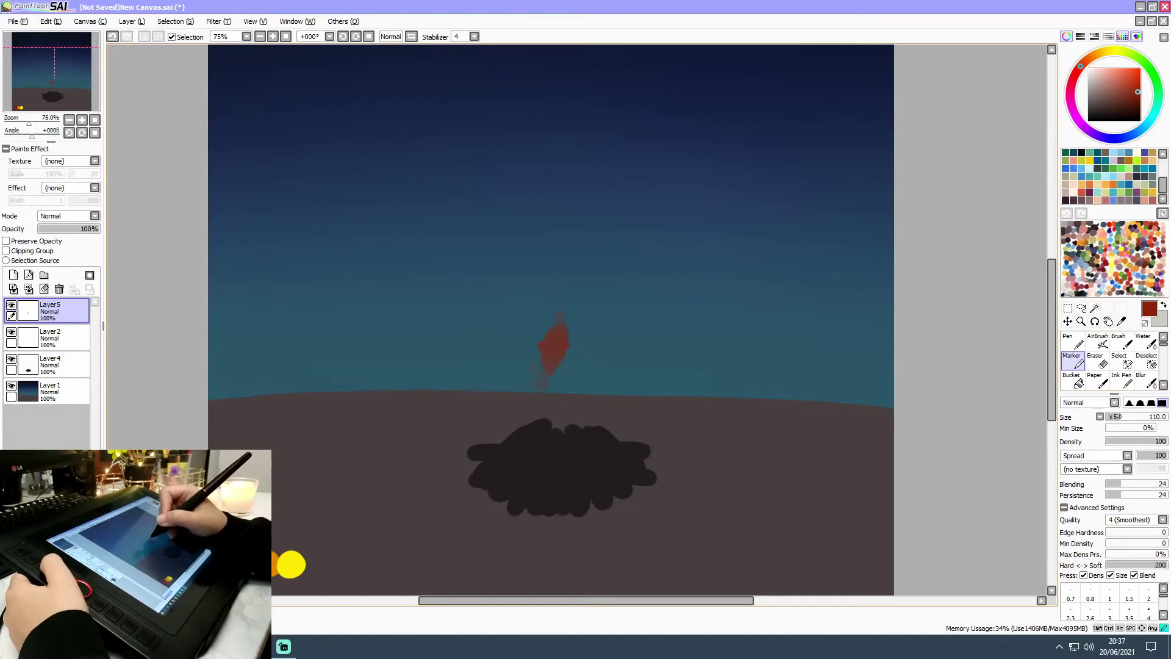
drag(555, 364, 540, 385)
drag(552, 342, 525, 464)
drag(559, 393, 543, 427)
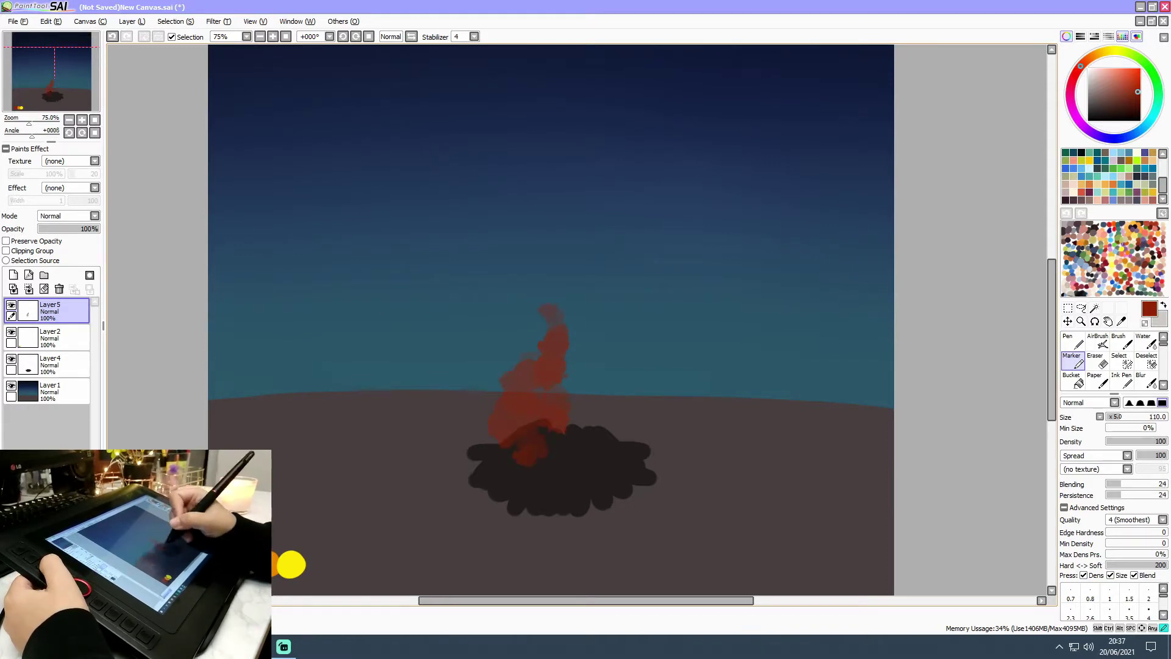
mouse_move(576, 381)
mouse_down()
mouse_move(571, 404)
mouse_move(578, 395)
mouse_up()
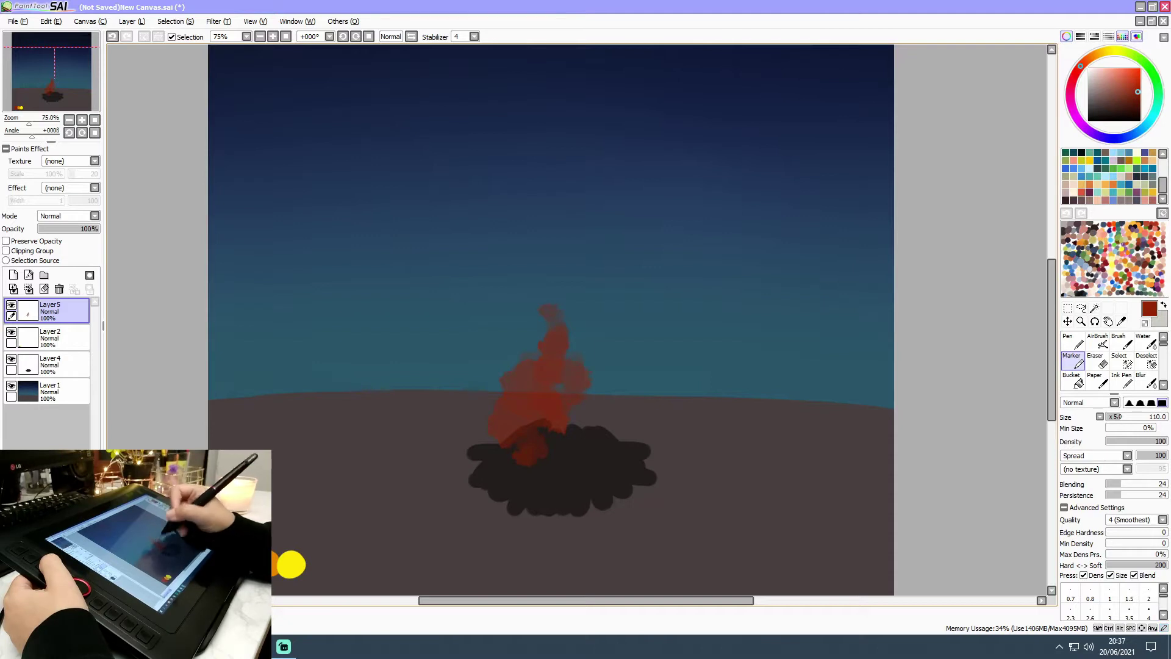
Step: Extend the red flame down its right side and across its base, overlapping the dark patch on the ground
mouse_move(681, 305)
mouse_down()
mouse_move(696, 257)
mouse_move(750, 287)
mouse_move(775, 341)
mouse_up()
key(ctrl+z)
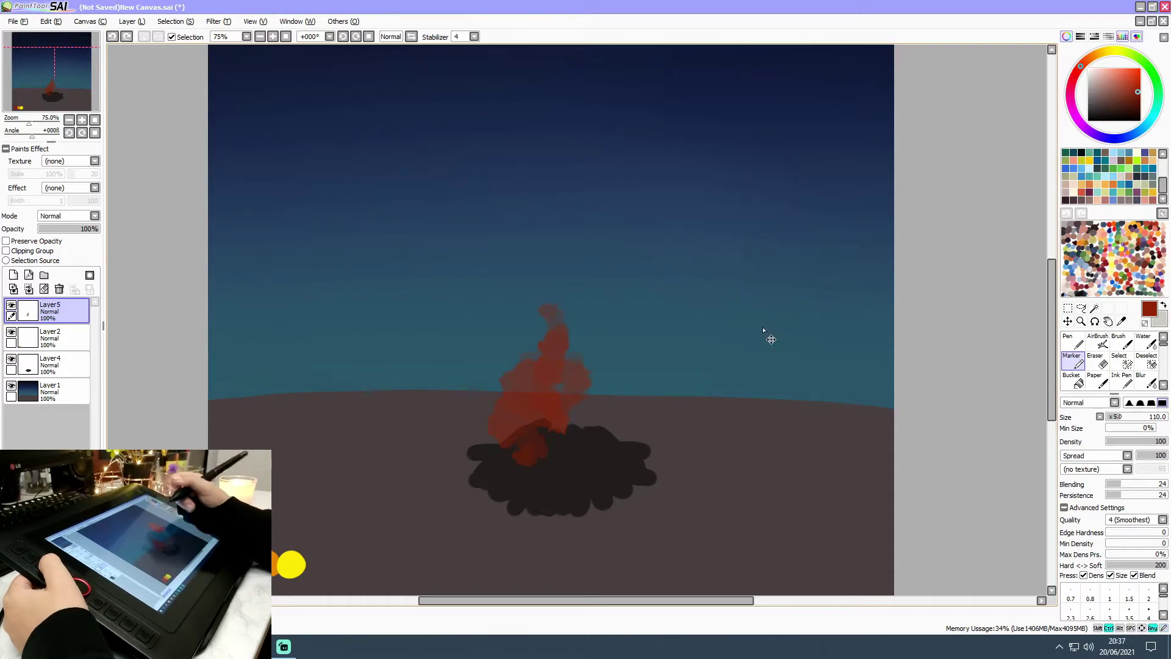
mouse_move(578, 380)
mouse_down()
mouse_move(587, 399)
mouse_move(573, 423)
mouse_move(600, 418)
mouse_move(555, 454)
mouse_move(550, 477)
mouse_move(601, 468)
mouse_move(625, 447)
mouse_up()
drag(574, 430, 587, 443)
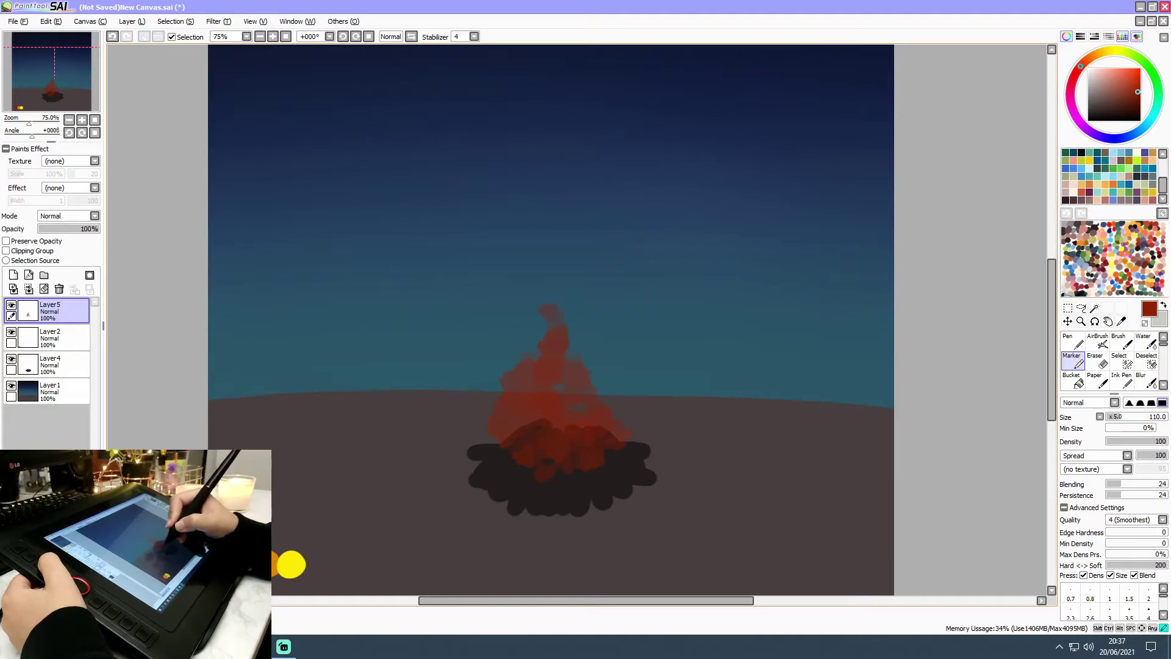
mouse_move(514, 447)
mouse_down()
mouse_move(496, 461)
mouse_move(525, 476)
mouse_up()
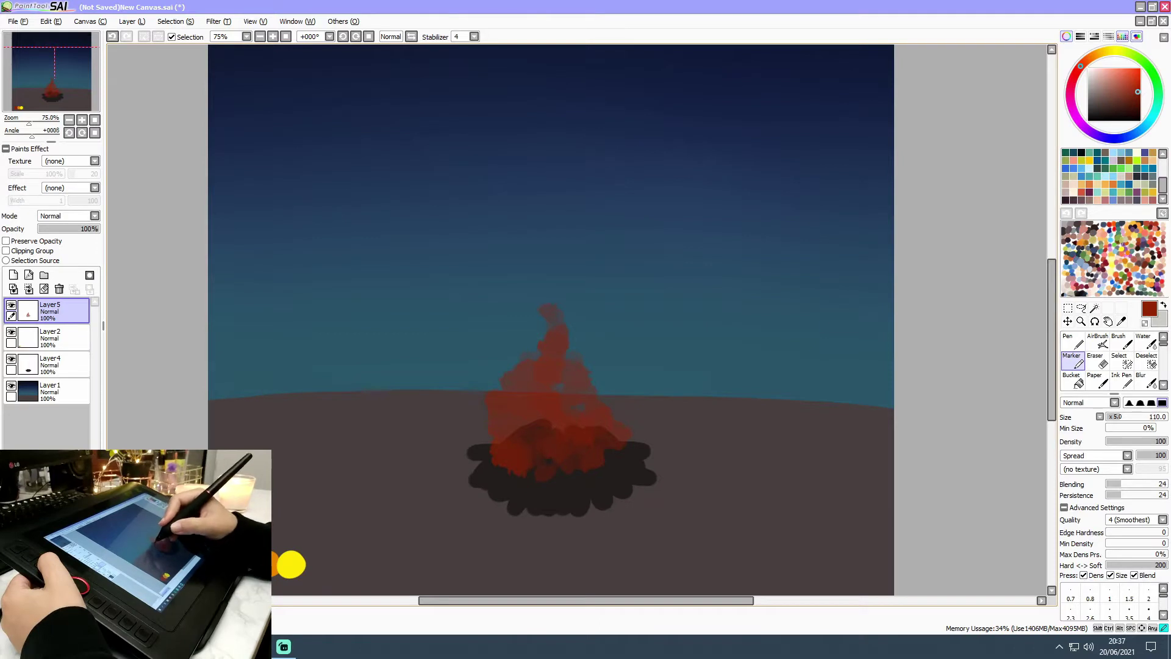
right_click(579, 369)
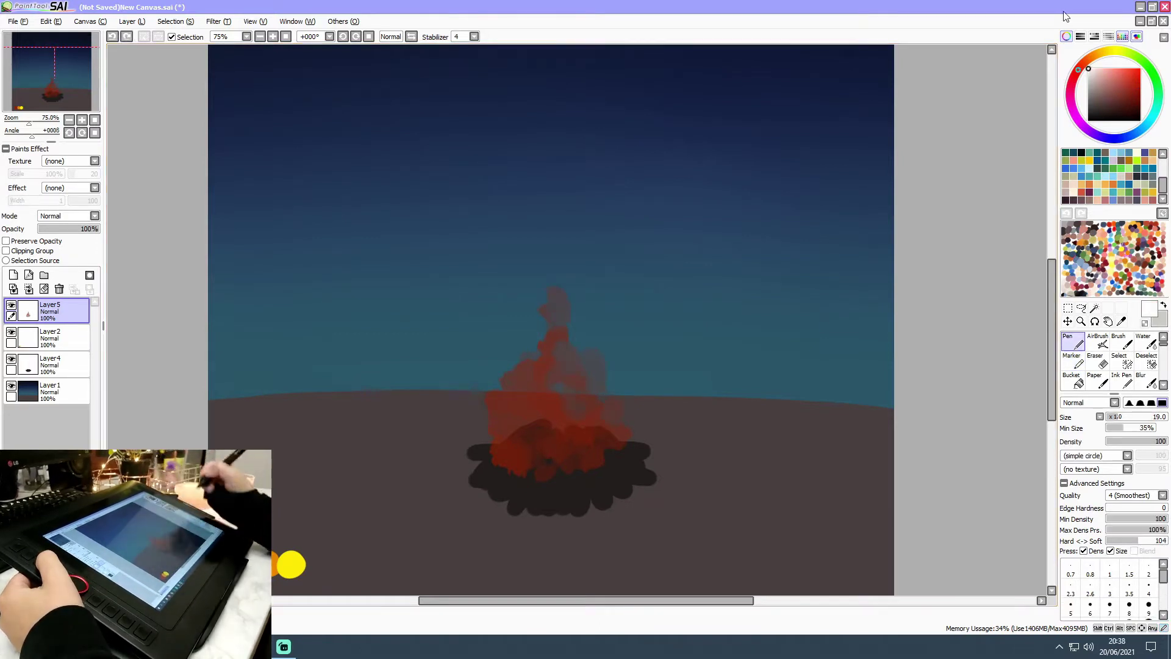
Step: Try a white triangle outline around the flame with the Pen at size 51, and undo it
click(1137, 417)
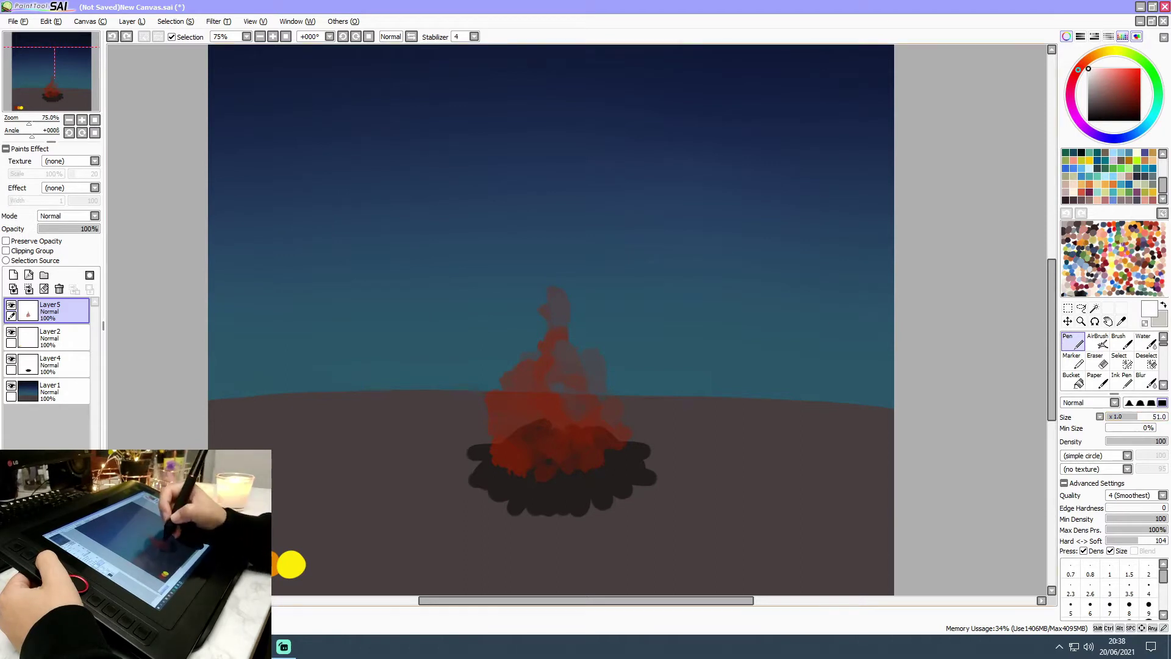
mouse_move(482, 464)
mouse_down()
mouse_move(497, 430)
mouse_move(595, 403)
mouse_move(618, 452)
mouse_move(645, 453)
mouse_up()
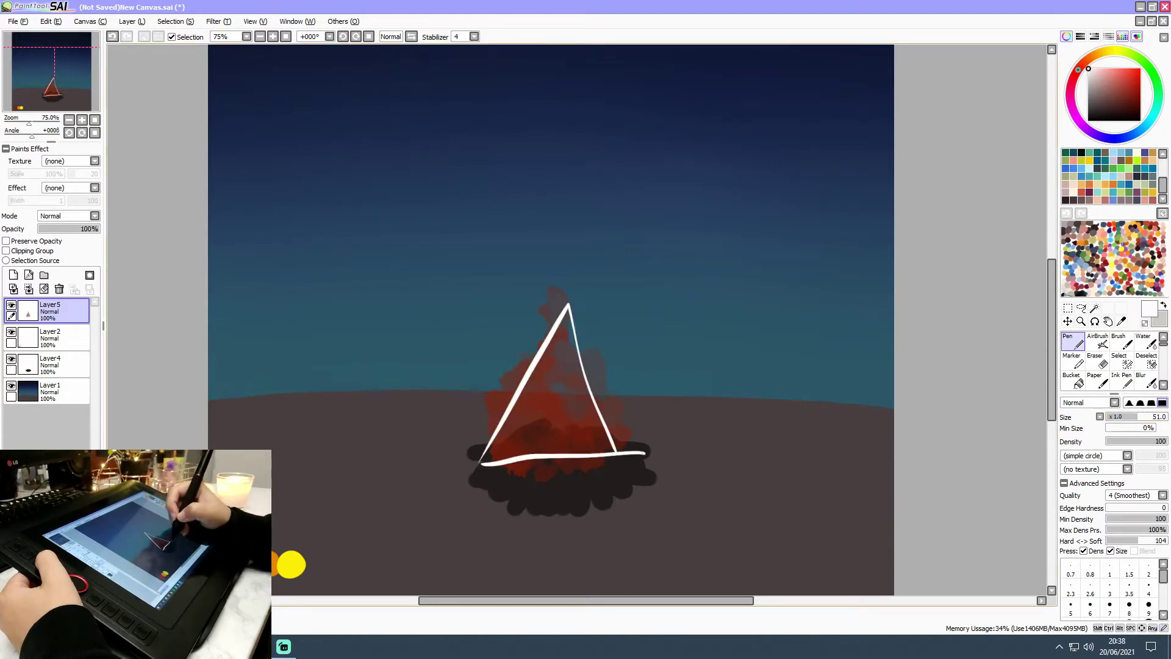
key(ctrl+z)
key(ctrl+z)
Step: Try a smaller white triangle and a teardrop outline over the flame, and undo both guide shapes
drag(510, 465, 621, 458)
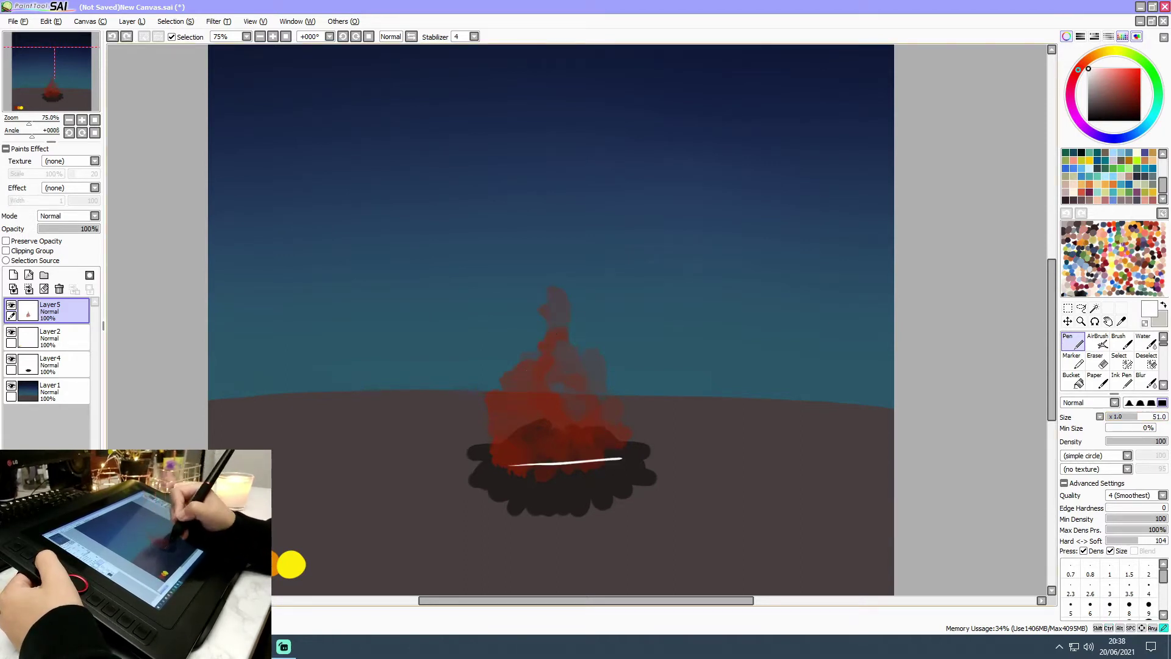
drag(520, 464, 619, 458)
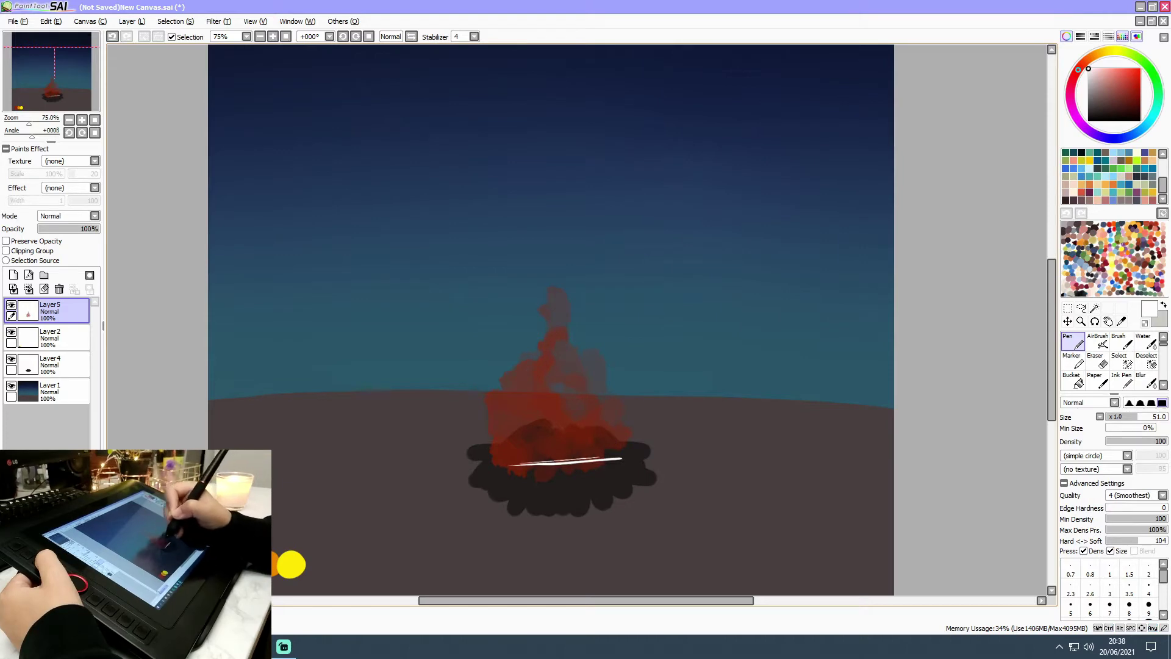
mouse_move(508, 467)
mouse_down()
mouse_move(600, 462)
mouse_move(556, 328)
mouse_move(619, 459)
mouse_up()
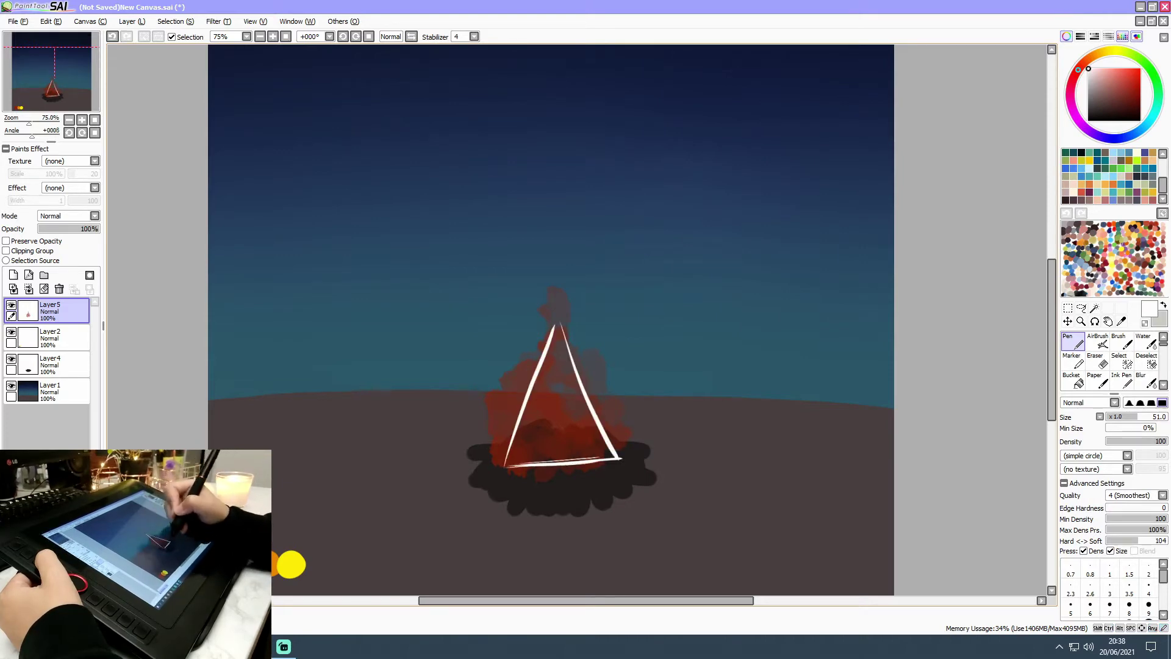
key(ctrl+z)
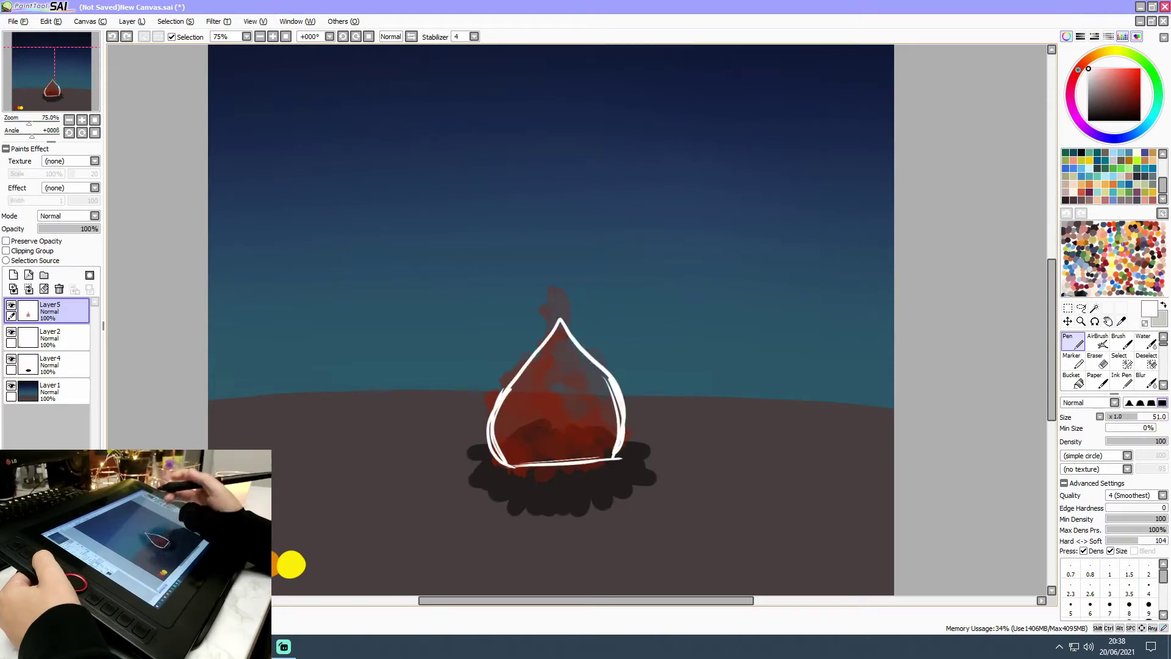
key(ctrl+z)
key(ctrl+z)
key(ctrl+z)
key(ctrl+z)
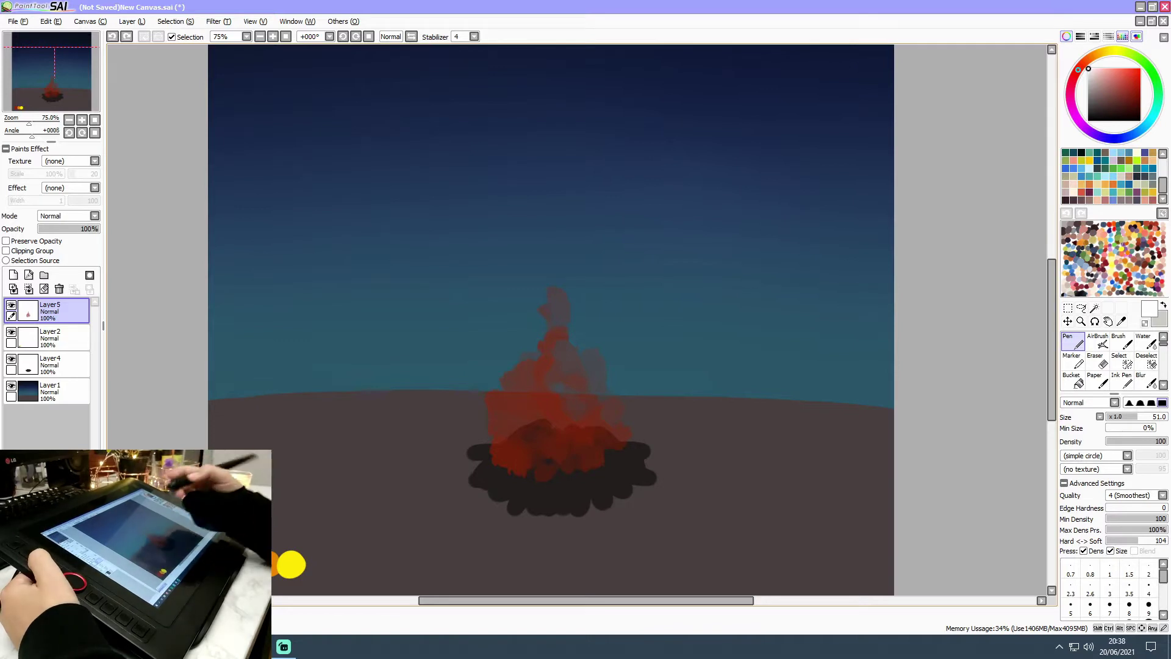
Step: Try loose white guide strokes over the flame's body, side and base, undoing each one
mouse_move(521, 383)
mouse_down()
mouse_move(554, 307)
mouse_move(589, 394)
mouse_up()
key(ctrl+z)
key(ctrl+z)
drag(553, 303, 507, 388)
key(ctrl+z)
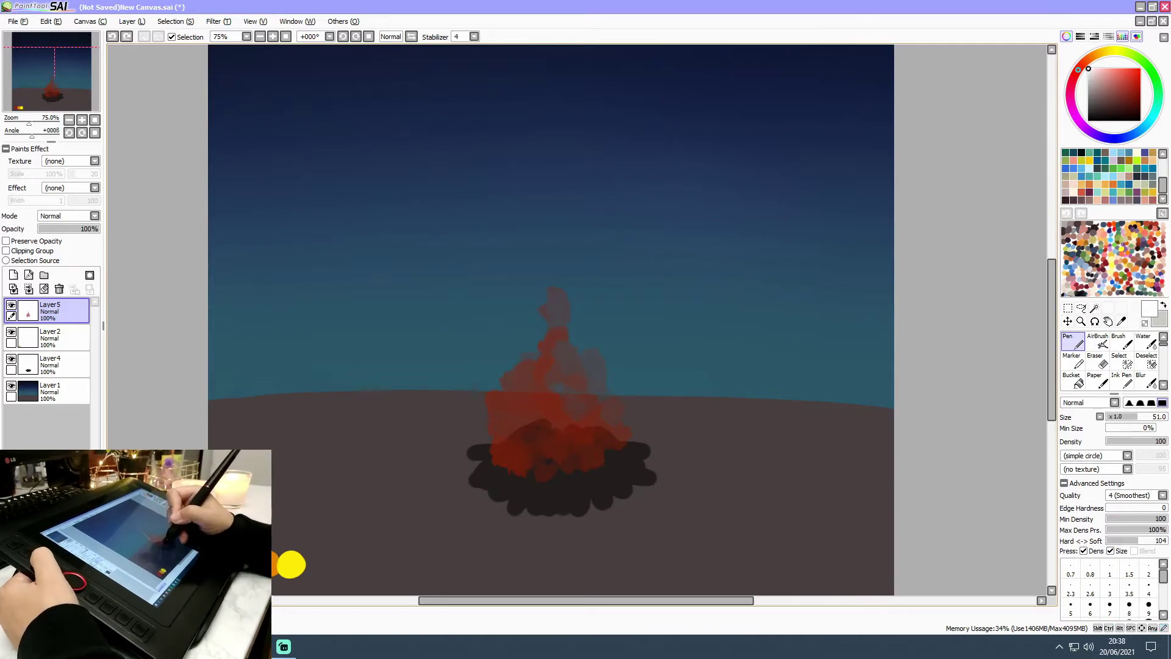
drag(500, 469, 620, 466)
key(ctrl+z)
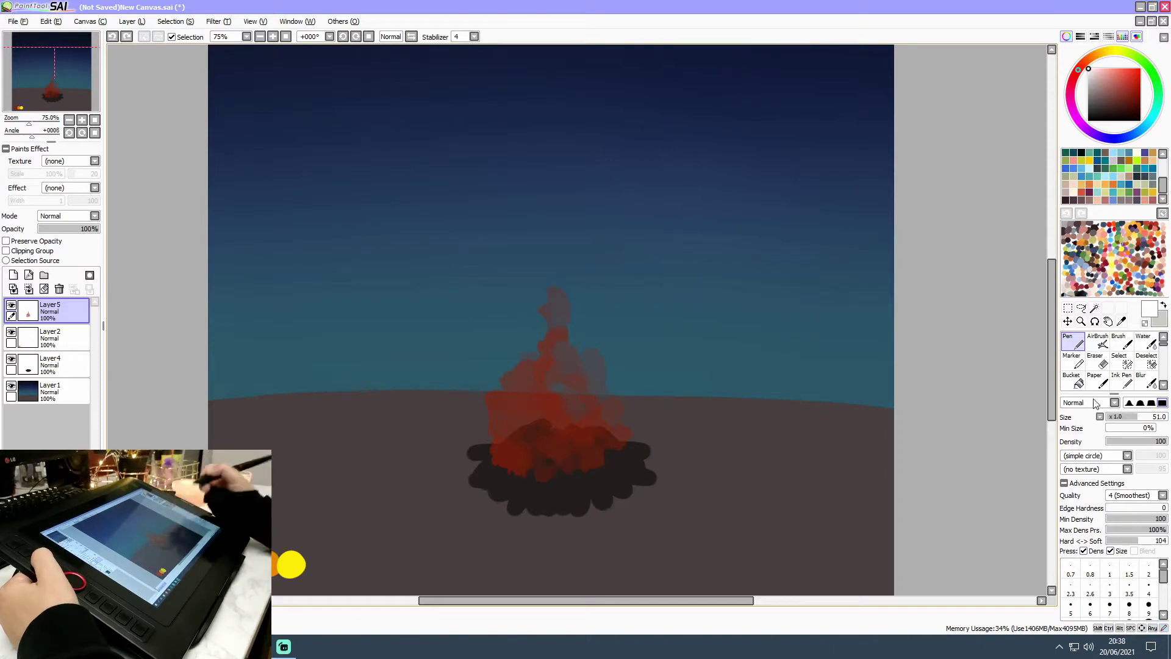
Step: Paint dark red flame tongues and fill the base with the Marker at size 50, and blend the flame with the Water brush at size 115
key(m)
right_click(576, 454)
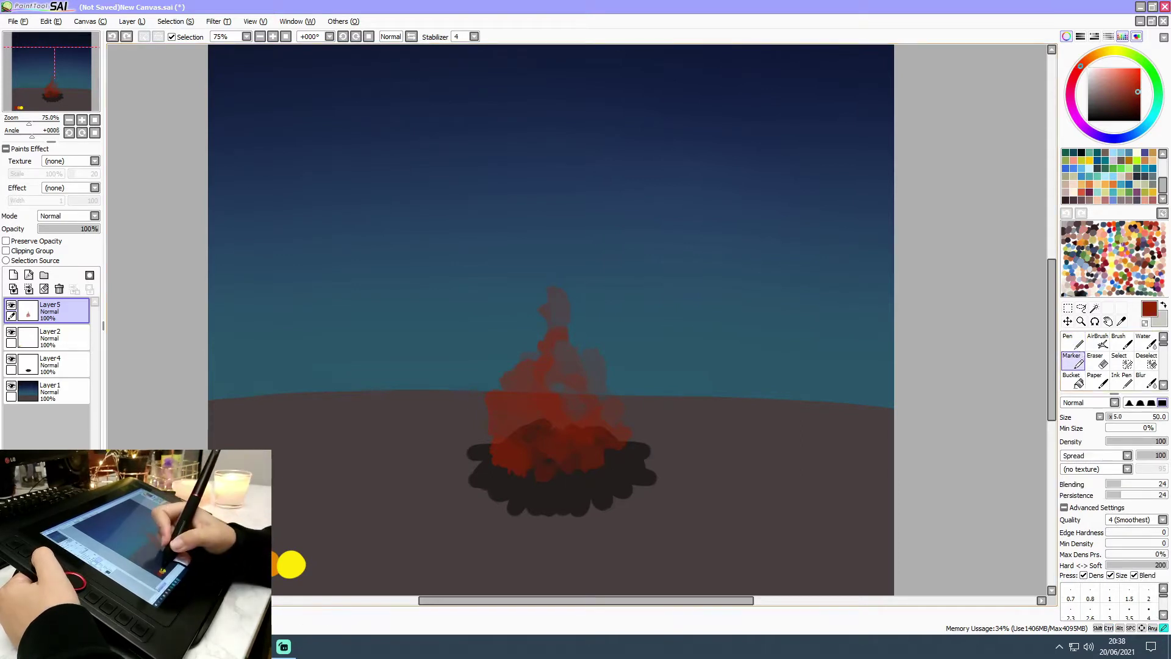
mouse_move(593, 423)
mouse_down()
mouse_move(583, 378)
mouse_move(630, 442)
mouse_up()
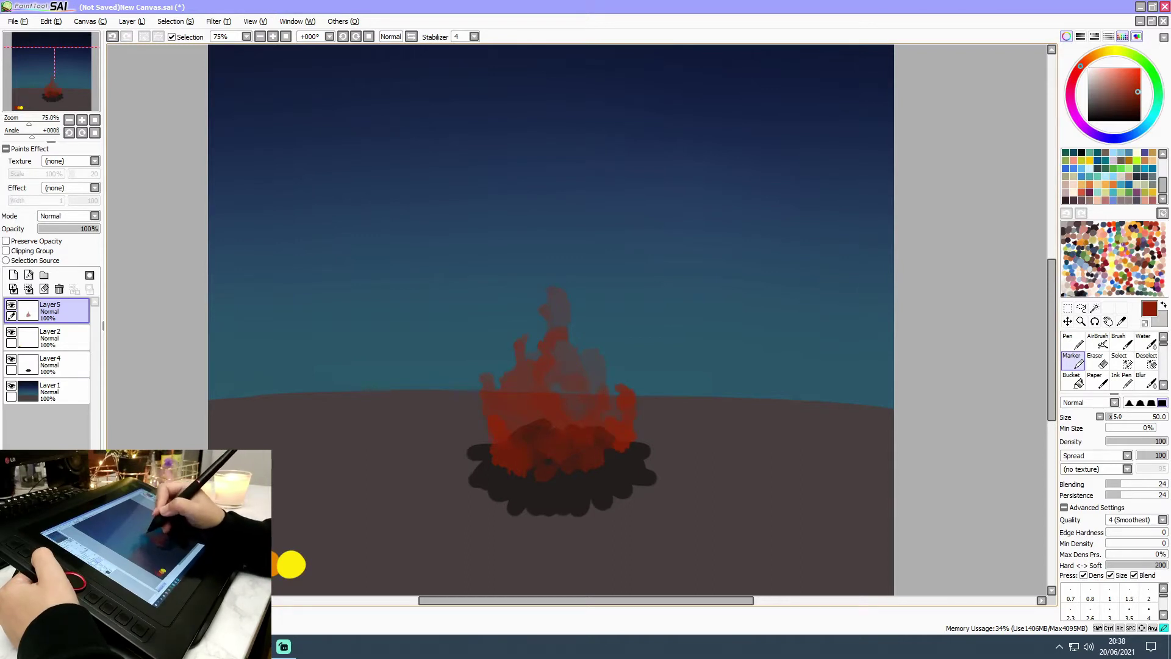
drag(558, 333, 598, 432)
mouse_move(522, 424)
mouse_down()
mouse_move(543, 457)
mouse_move(564, 440)
mouse_move(549, 463)
mouse_move(576, 467)
mouse_up()
key(c)
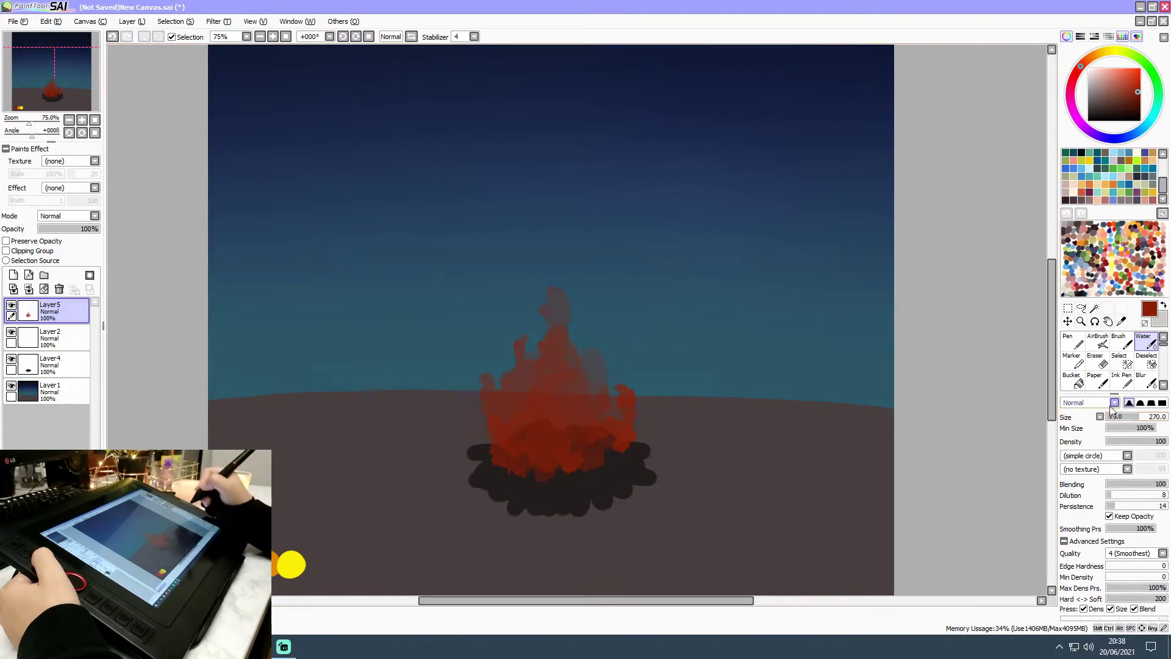
drag(1139, 417, 1120, 417)
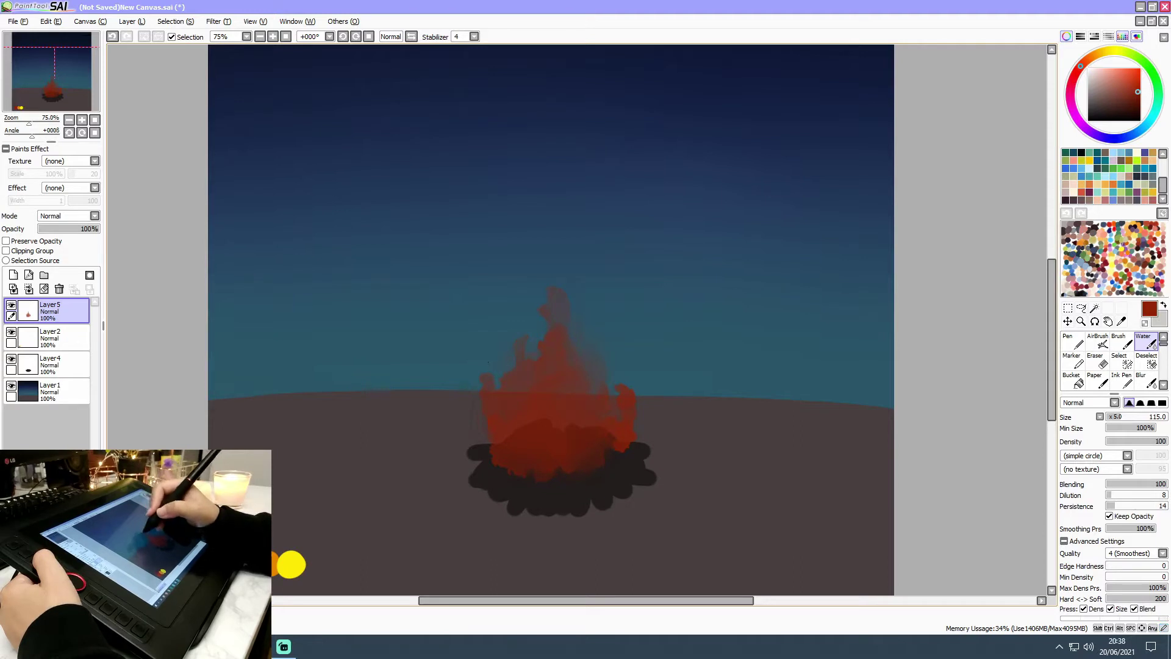
Step: Erase rounded gaps along the flame's edges, tip and lower left interior to carve out flickering shapes
click(1101, 361)
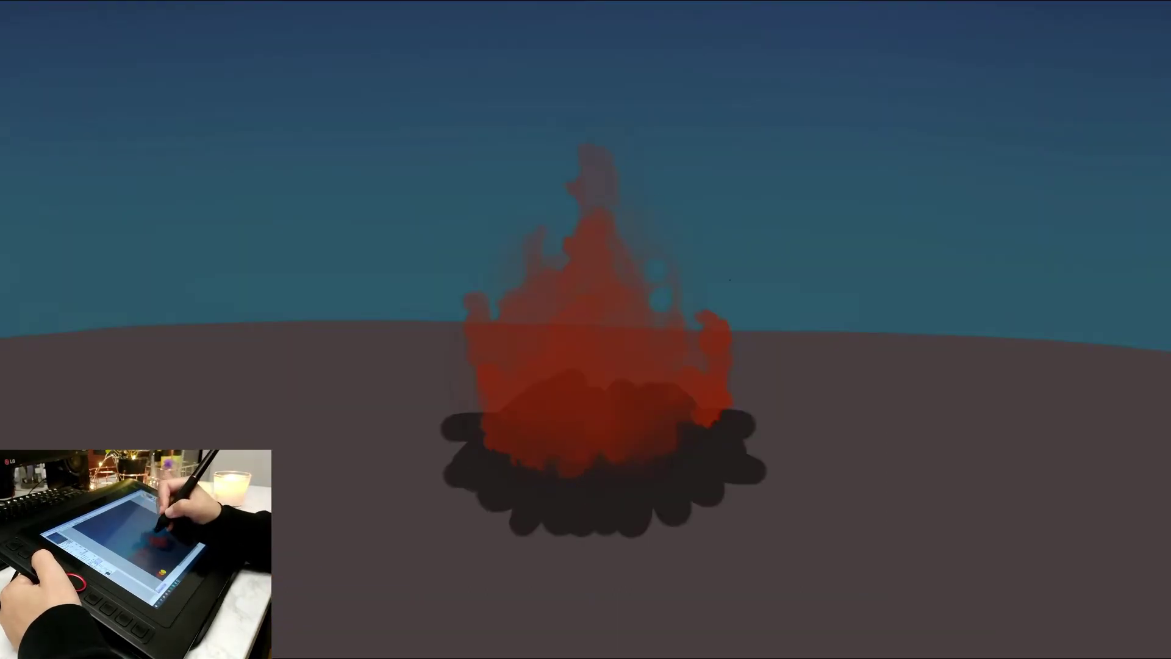
drag(657, 271, 675, 240)
drag(468, 313, 488, 321)
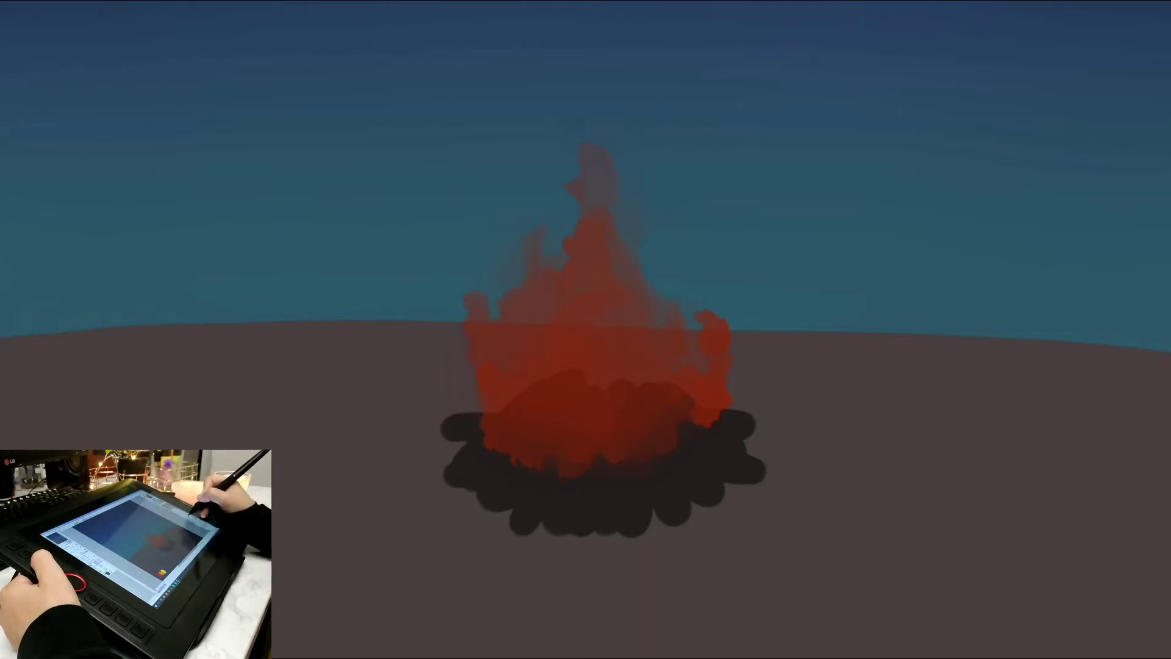
drag(713, 322, 704, 317)
click(530, 395)
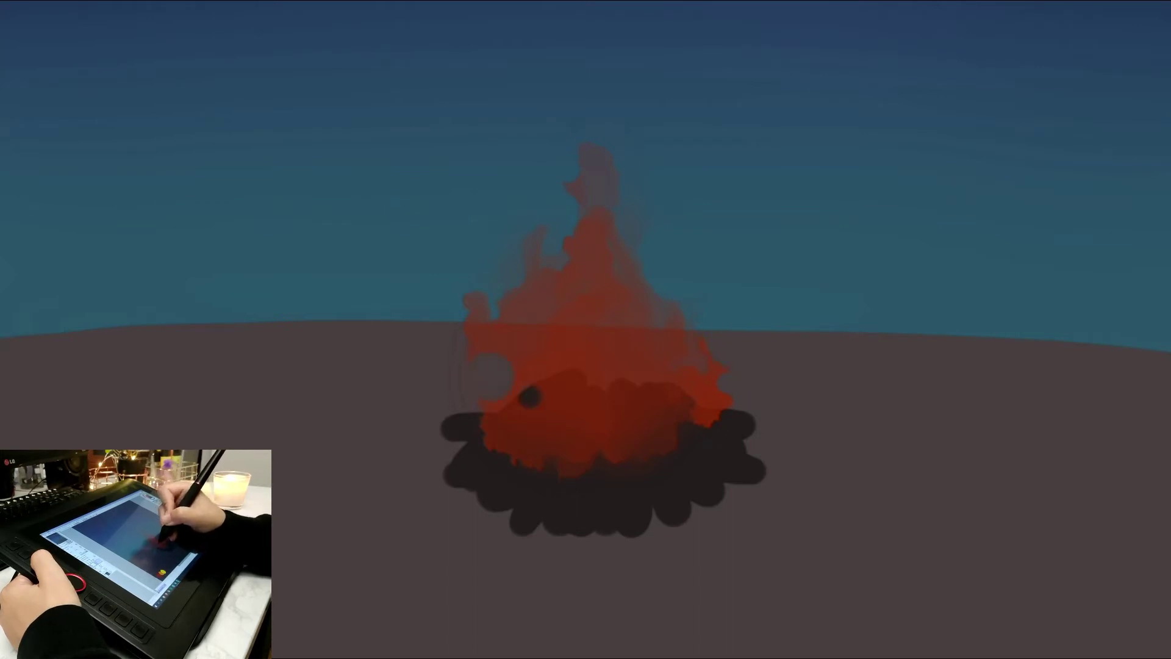
drag(526, 283, 499, 314)
click(601, 186)
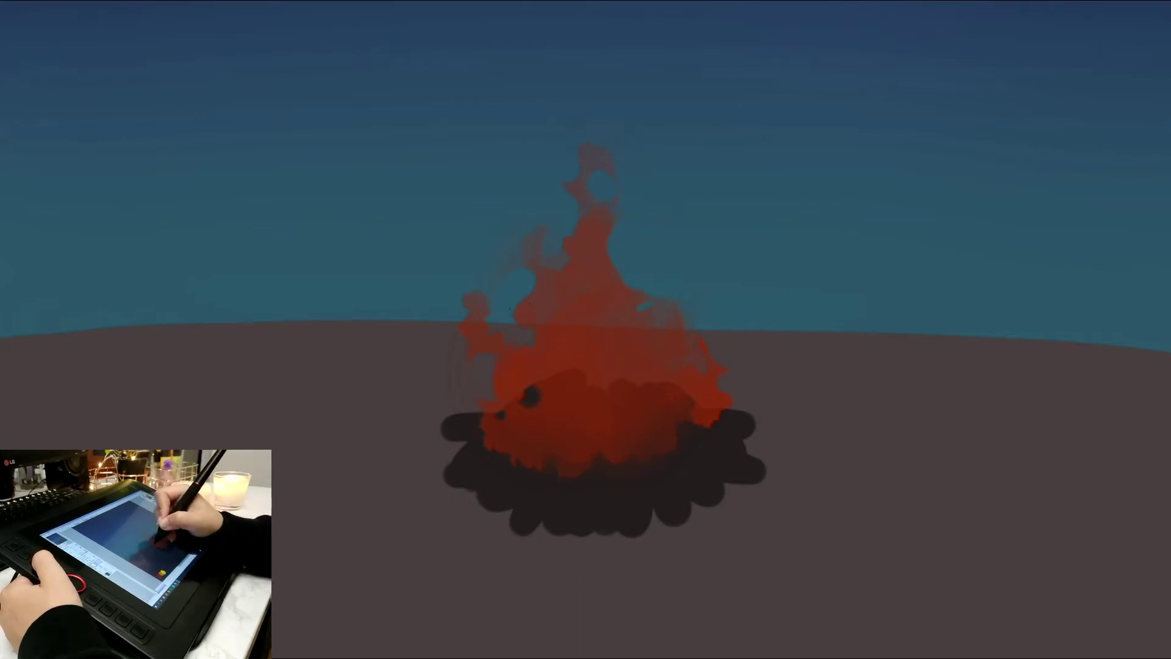
drag(520, 306, 518, 297)
Step: Paint denser dark red patches inside the flame with the Marker, dab small sparks around its edges and cover the dark hole in the base
drag(565, 361, 579, 361)
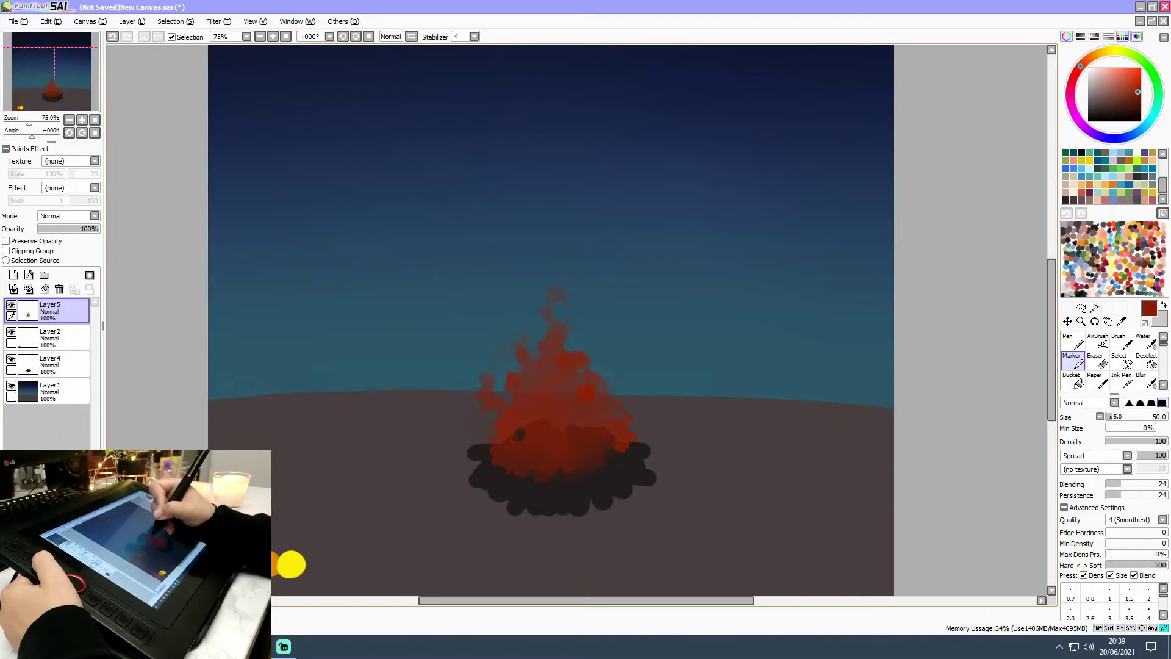
drag(560, 305, 567, 399)
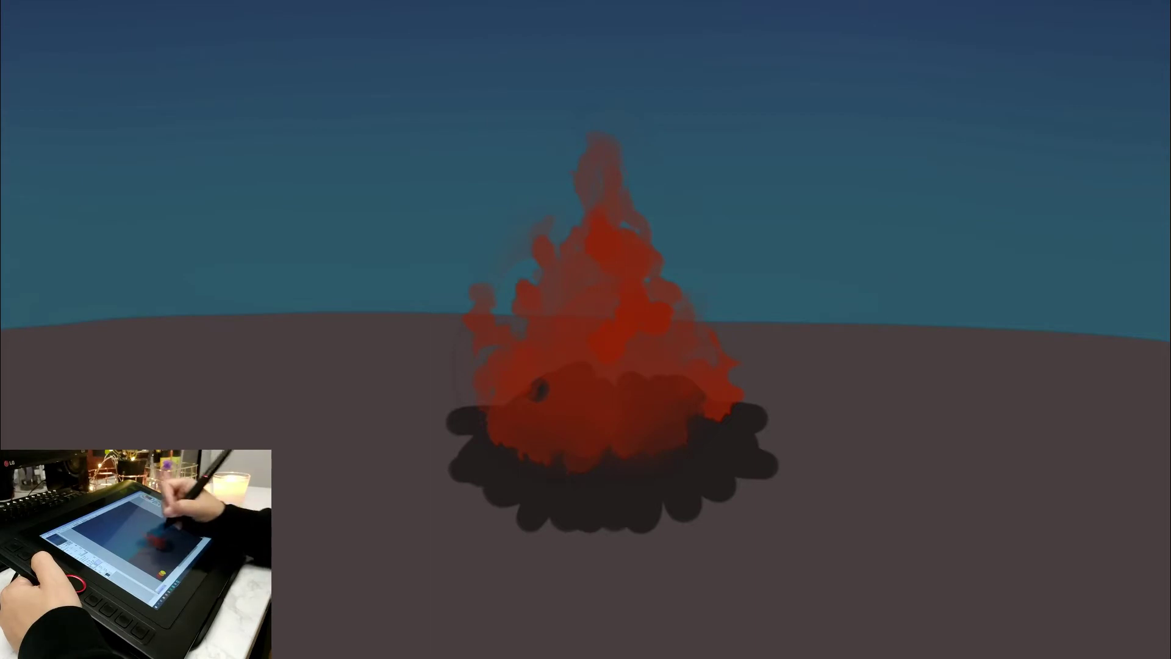
click(671, 230)
key(ctrl+z)
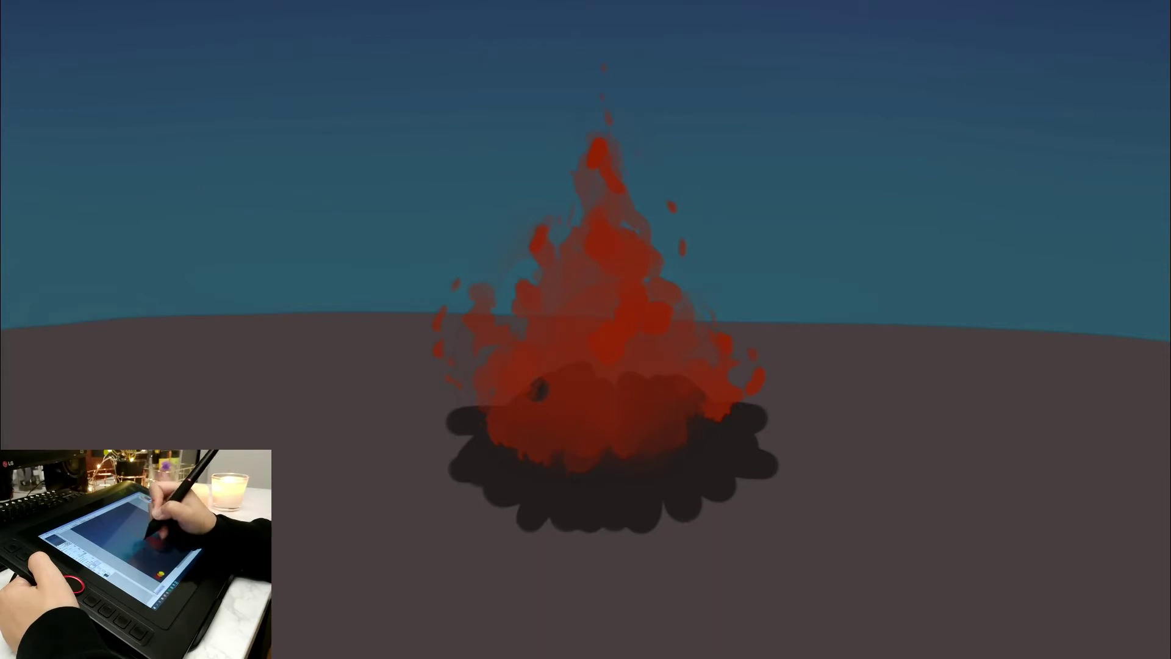
click(497, 241)
click(503, 268)
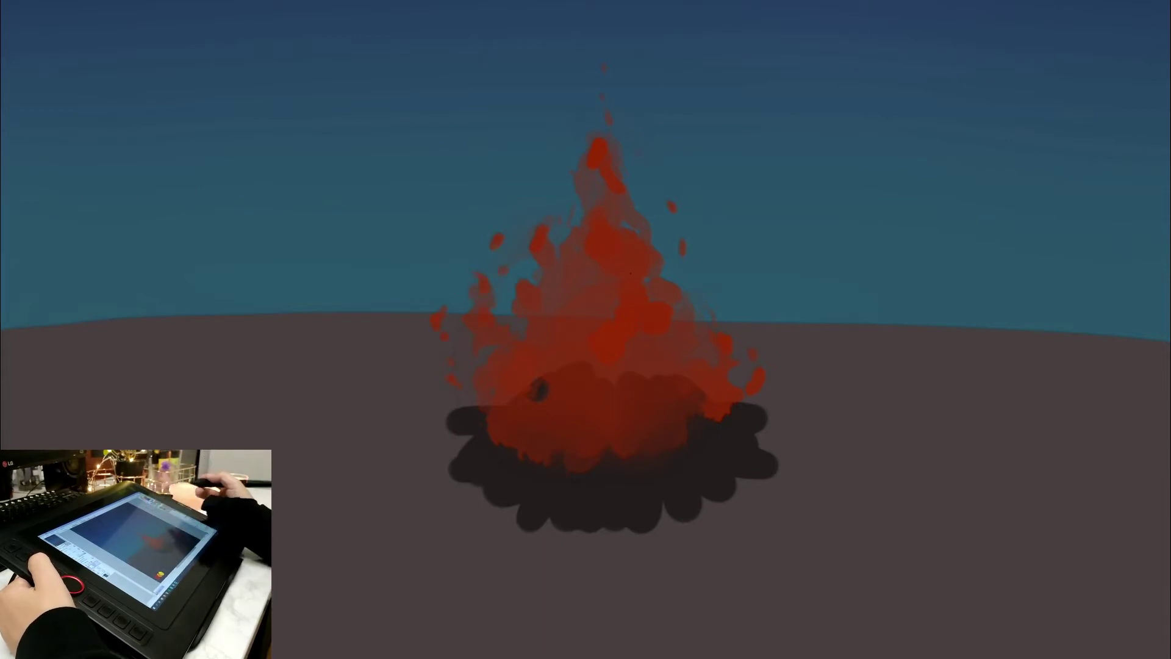
drag(543, 389, 540, 398)
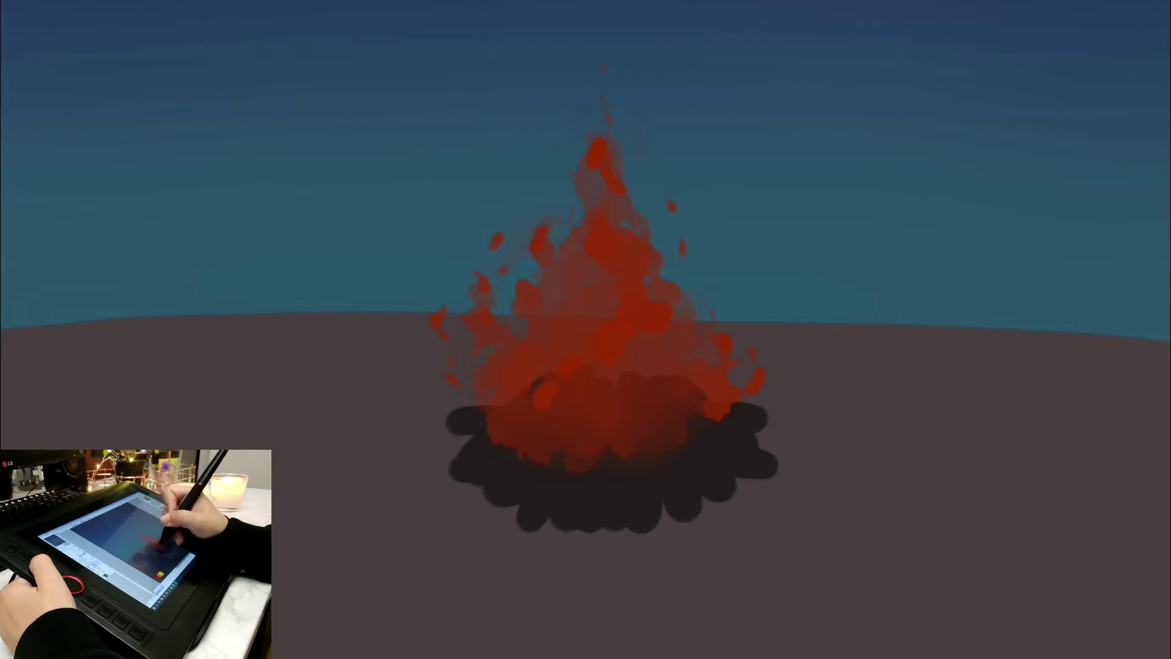
Step: Erase rounded holes through the flame's middle, upper body and outer sides to break up the solid red
click(555, 300)
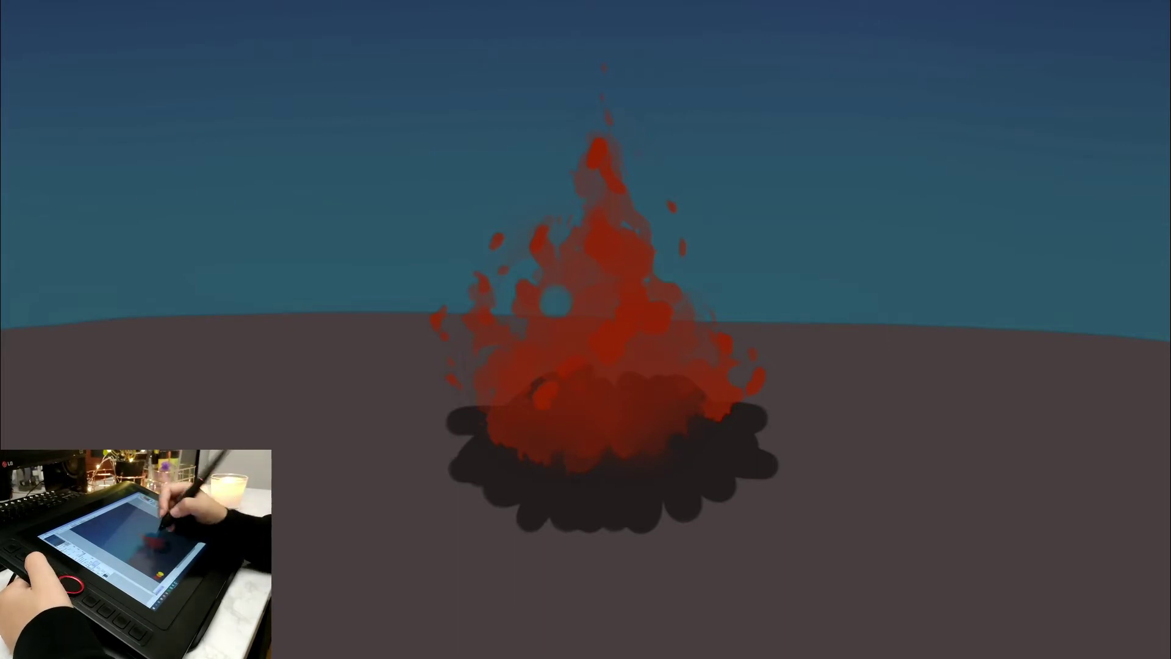
click(600, 295)
drag(601, 335, 622, 336)
click(587, 234)
click(637, 261)
click(676, 327)
click(702, 352)
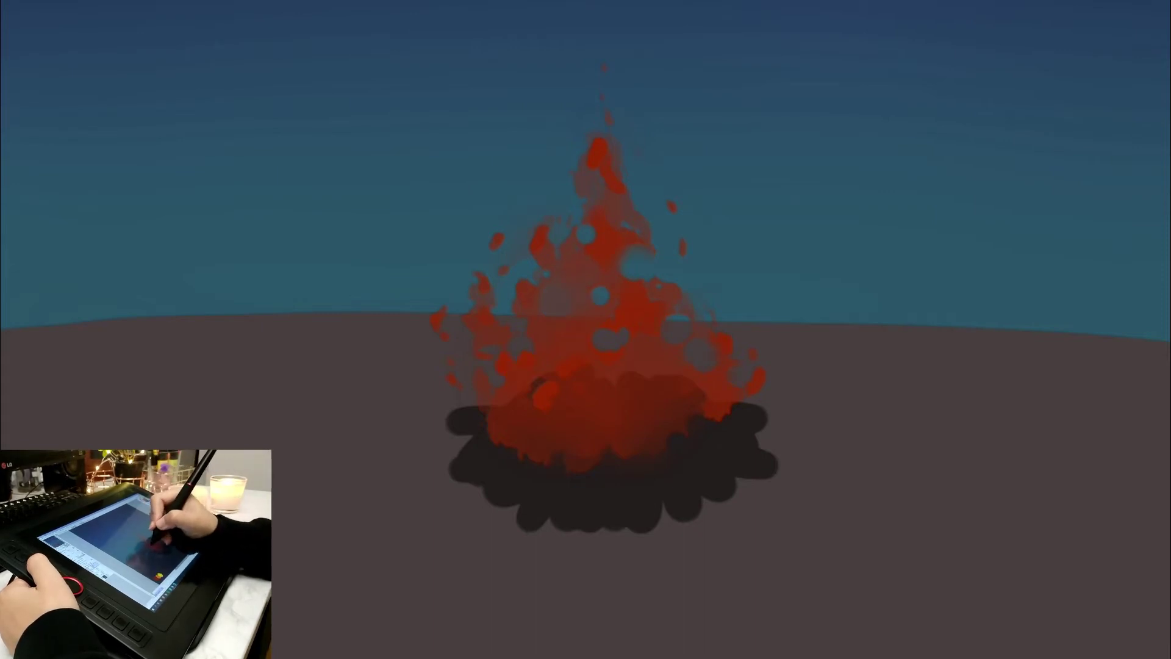
Step: Paint dark red over the holes in the flame's middle and base, and extend the tip into a small curved tongue
drag(566, 302, 553, 289)
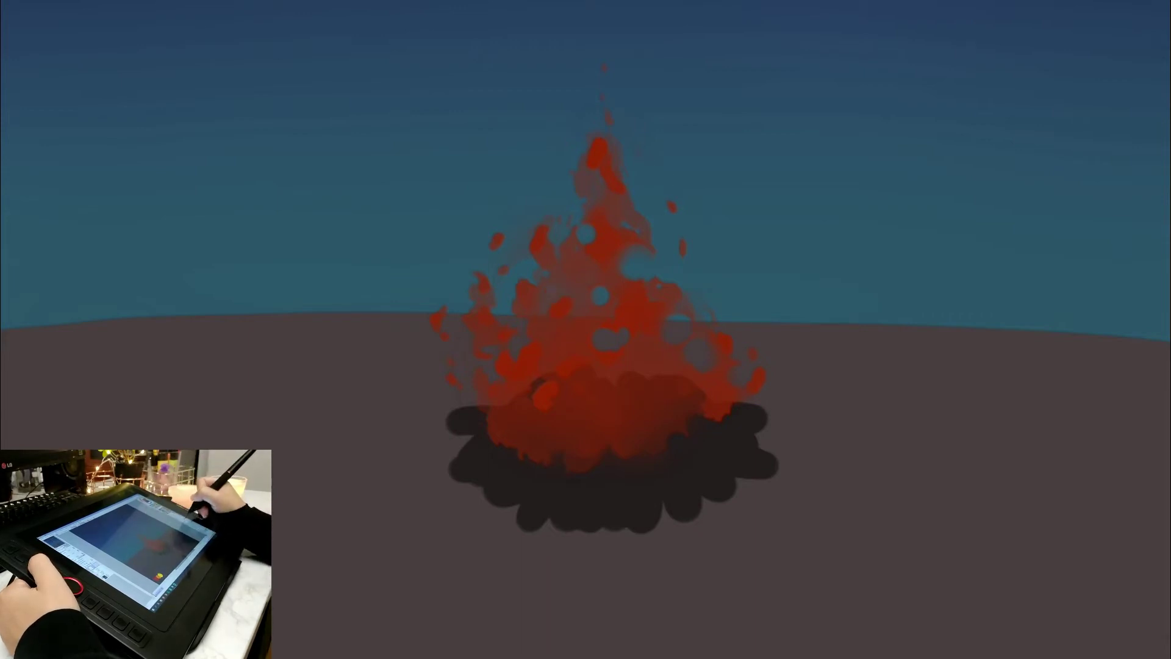
drag(574, 318, 620, 442)
drag(542, 427, 538, 469)
drag(665, 434, 671, 464)
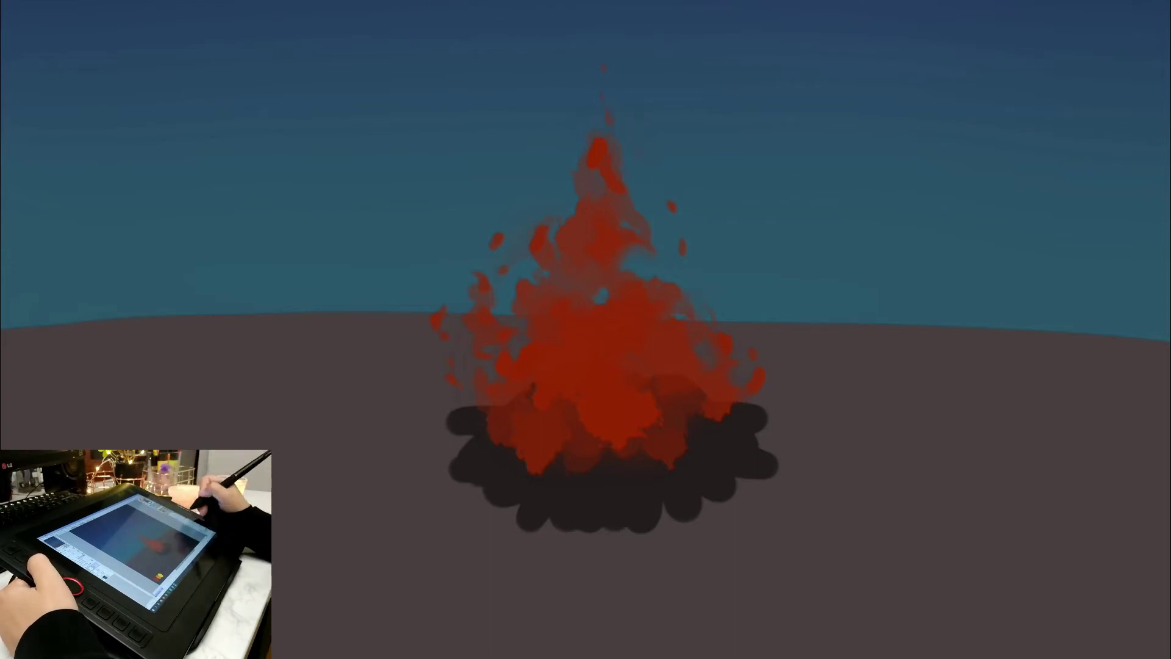
drag(597, 143, 602, 96)
key(ctrl+z)
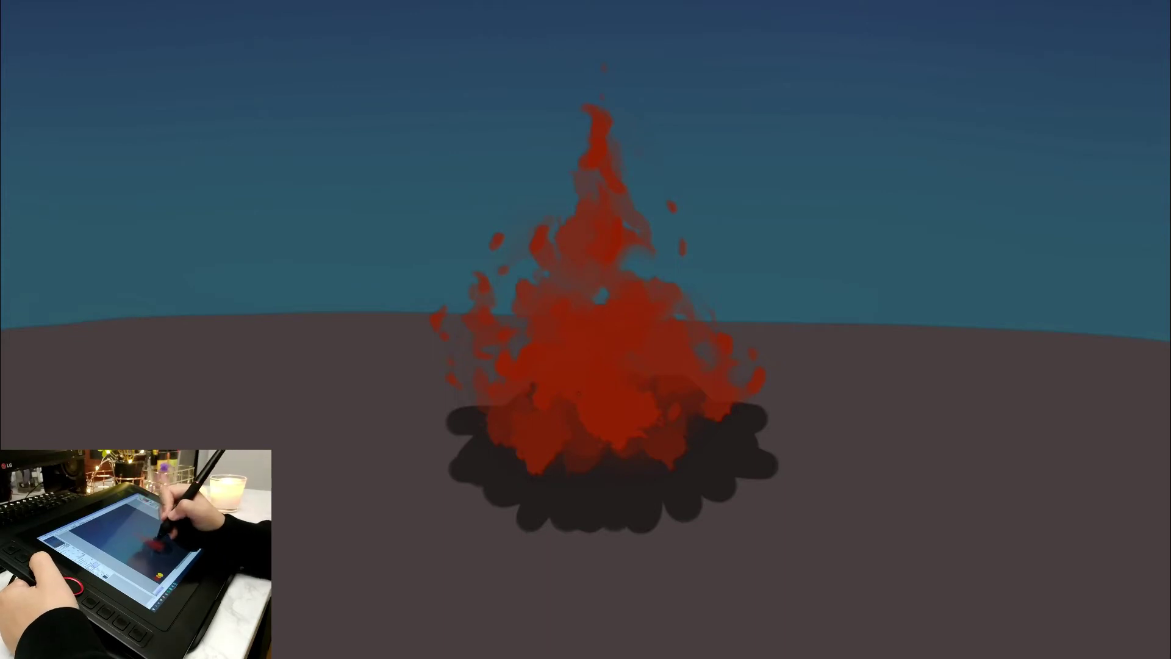
Step: Try solid yellow-orange shapes over the flame's centre, side and tip, undoing each one
mouse_move(578, 421)
mouse_down()
mouse_move(610, 385)
mouse_move(618, 390)
mouse_move(606, 425)
mouse_move(586, 434)
mouse_move(590, 361)
mouse_move(469, 319)
mouse_up()
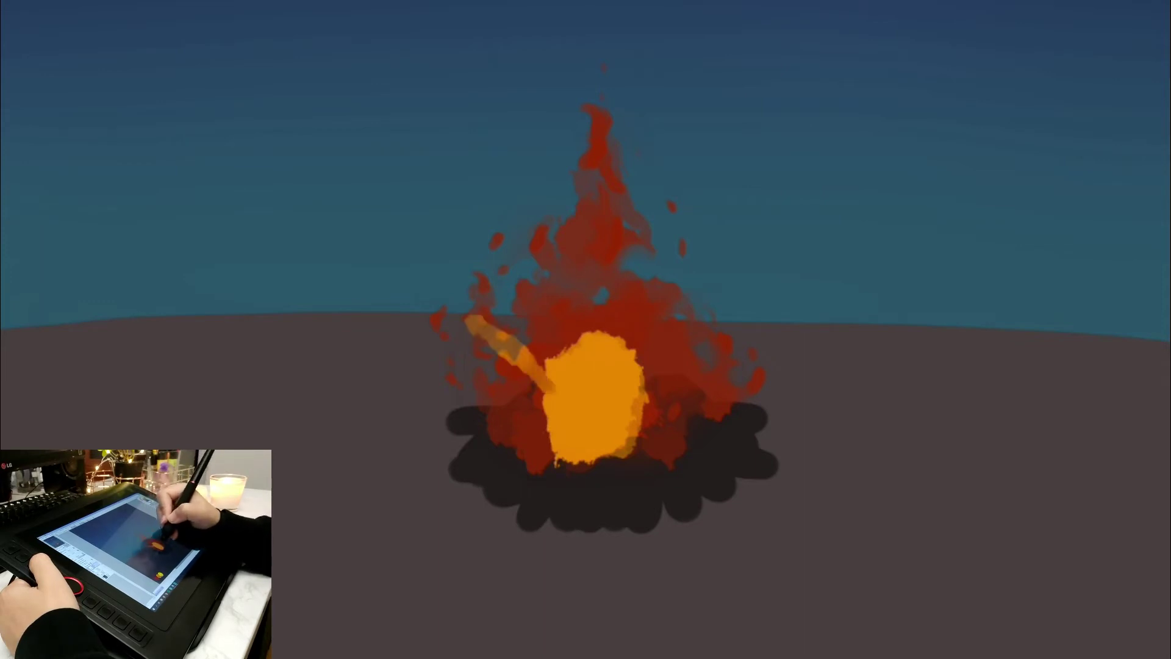
drag(589, 163, 596, 330)
key(ctrl+z)
key(ctrl+z)
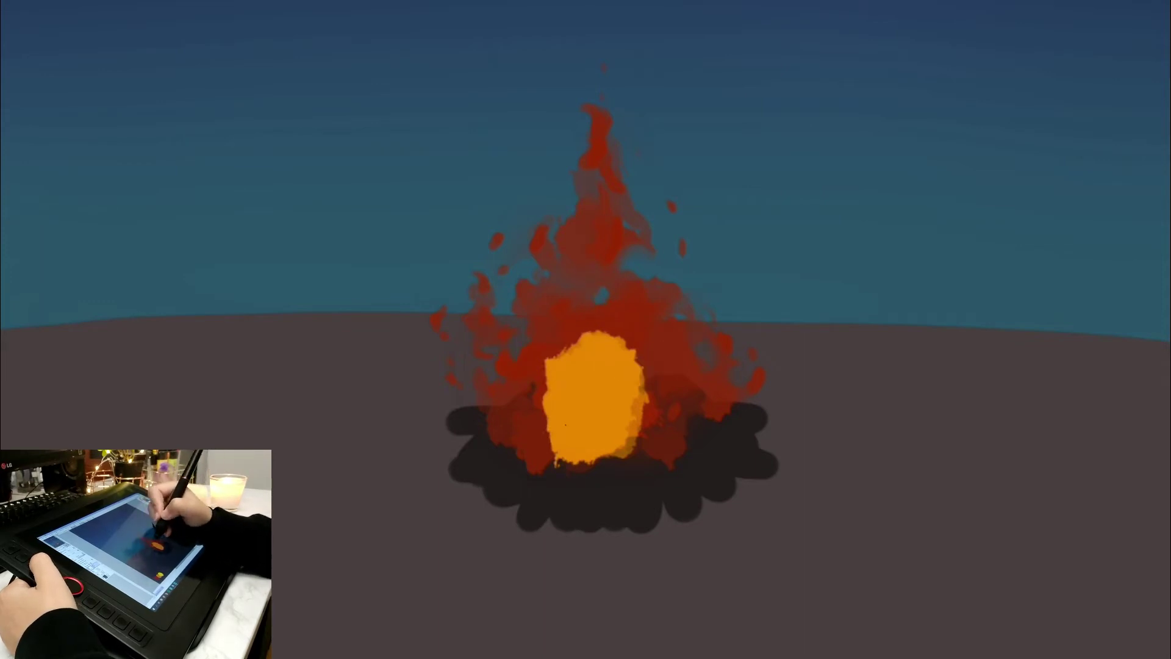
key(ctrl+z)
mouse_move(593, 342)
mouse_down()
mouse_move(620, 382)
mouse_move(594, 361)
mouse_move(610, 410)
mouse_move(632, 363)
mouse_move(623, 378)
mouse_move(607, 340)
mouse_up()
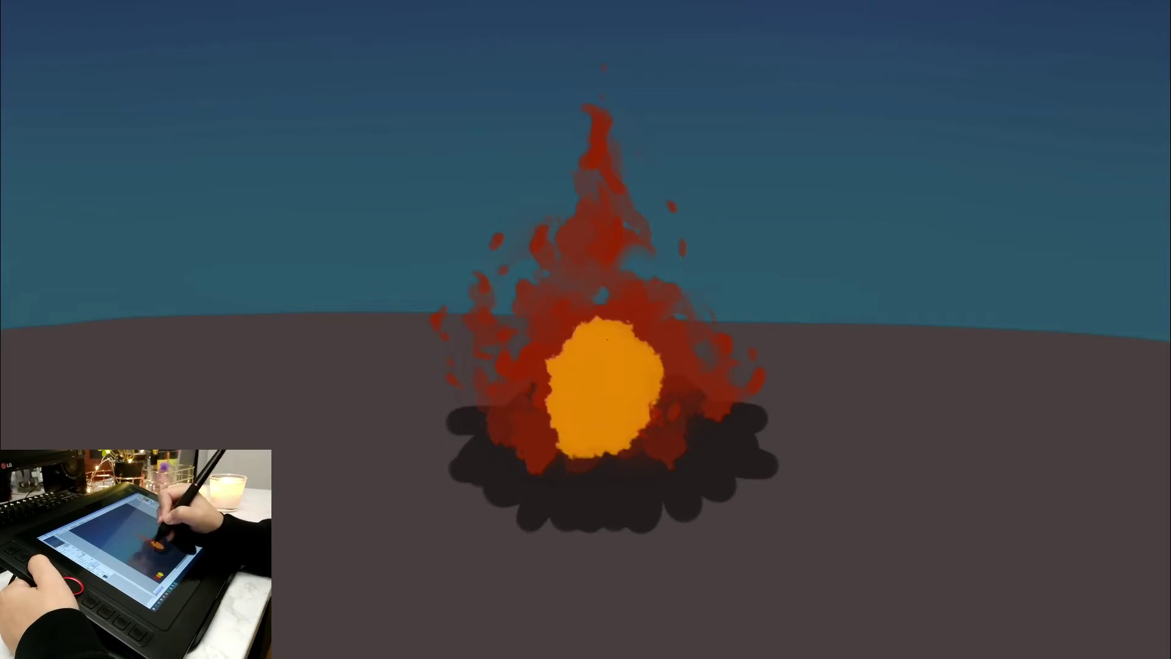
key(ctrl+z)
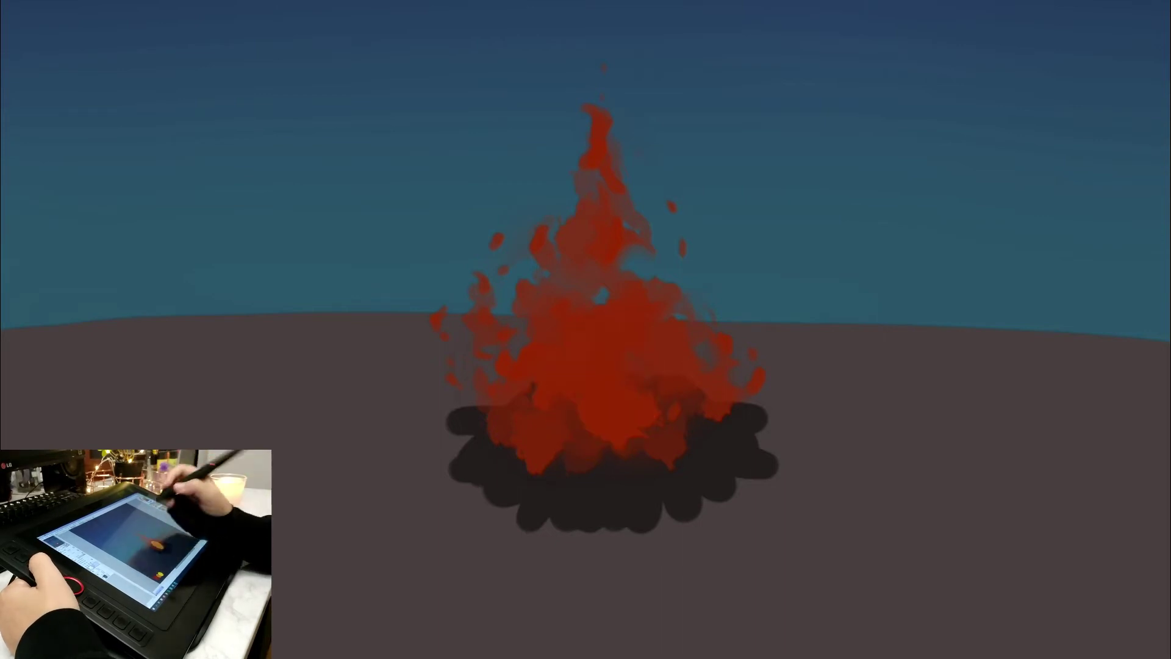
mouse_move(603, 183)
mouse_down()
mouse_move(597, 124)
mouse_move(626, 231)
mouse_move(597, 142)
mouse_move(596, 155)
mouse_move(601, 133)
mouse_move(615, 197)
mouse_up()
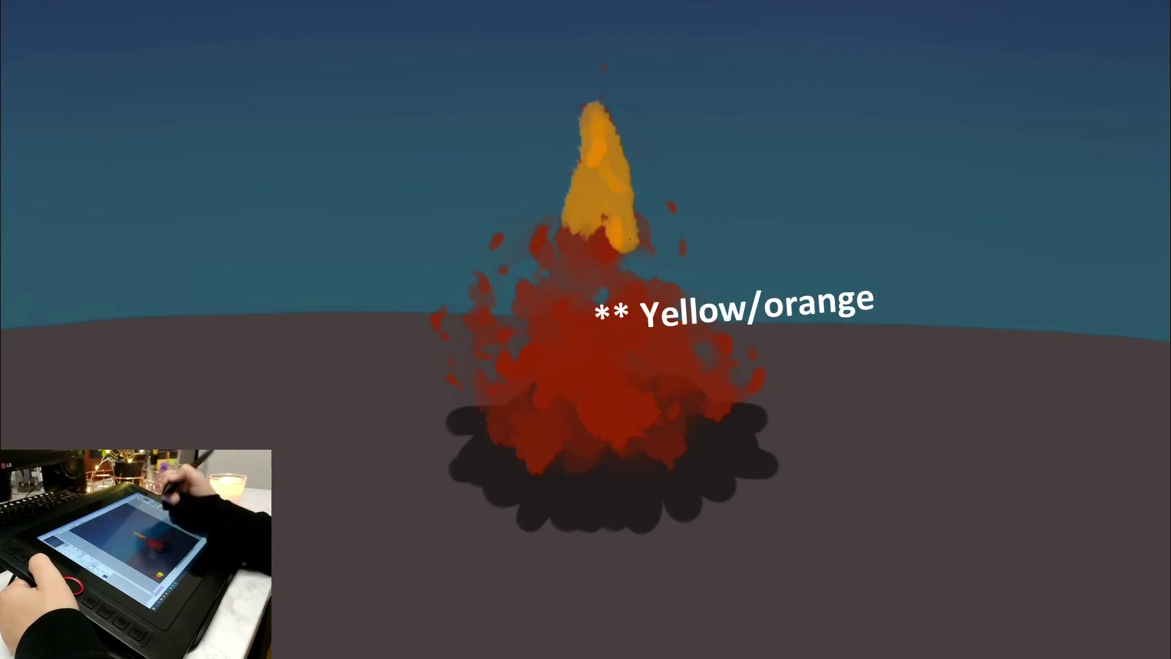
key(ctrl+z)
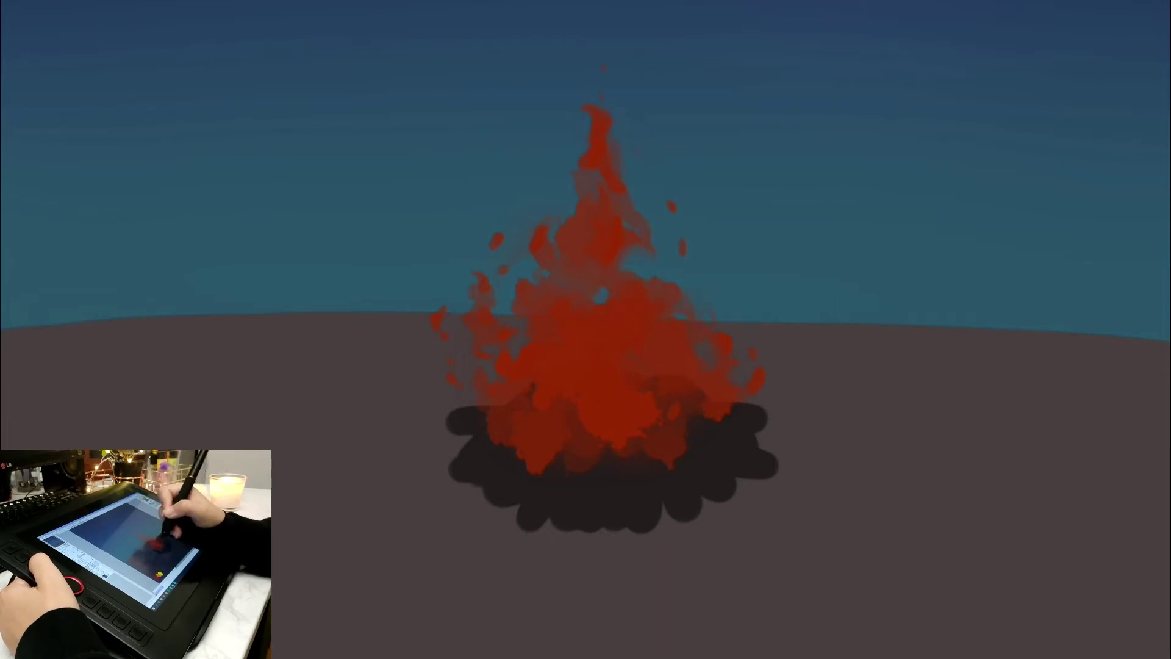
Step: Paint an irregular orange core in the lower flame with the Marker at size 60, plus orange dabs on its side and upper tongue
mouse_move(595, 338)
mouse_down()
mouse_move(604, 383)
mouse_move(582, 370)
mouse_move(592, 340)
mouse_move(570, 398)
mouse_move(554, 389)
mouse_move(569, 341)
mouse_move(583, 355)
mouse_move(567, 346)
mouse_move(543, 392)
mouse_move(598, 406)
mouse_move(603, 420)
mouse_move(603, 405)
mouse_move(592, 432)
mouse_move(577, 426)
mouse_move(589, 423)
mouse_move(561, 441)
mouse_move(626, 435)
mouse_move(614, 368)
mouse_move(600, 409)
mouse_move(603, 391)
mouse_move(650, 420)
mouse_up()
drag(627, 371, 650, 366)
drag(591, 332, 587, 302)
drag(559, 356, 567, 364)
drag(526, 422, 525, 465)
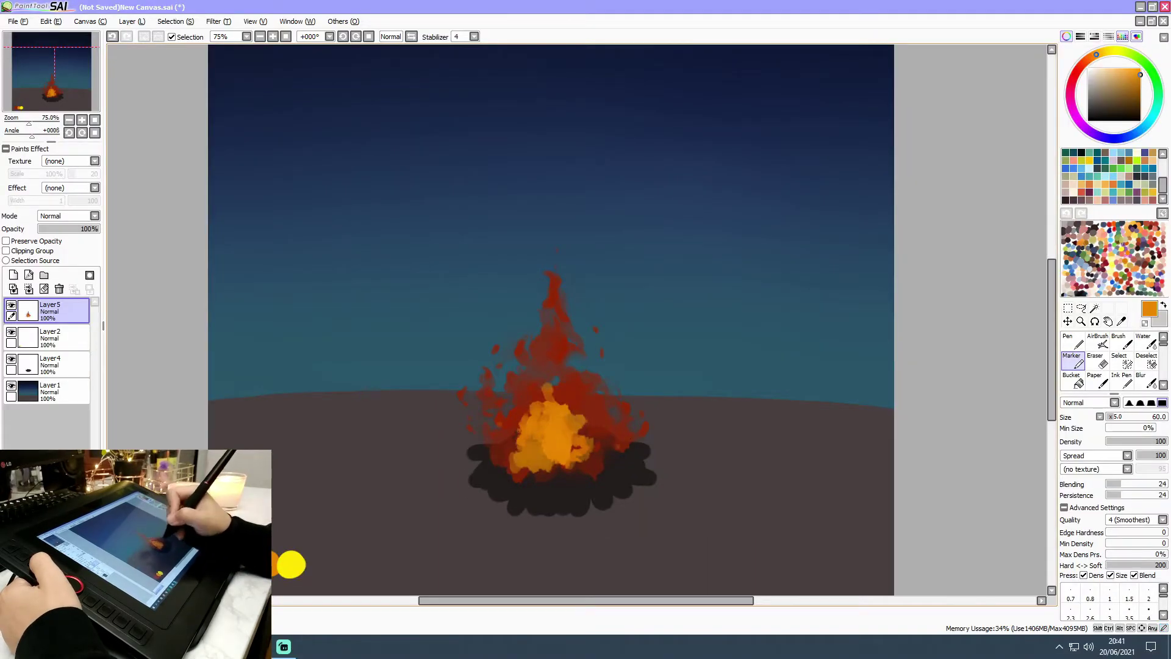
mouse_move(612, 444)
mouse_down()
mouse_move(622, 430)
mouse_move(568, 402)
mouse_up()
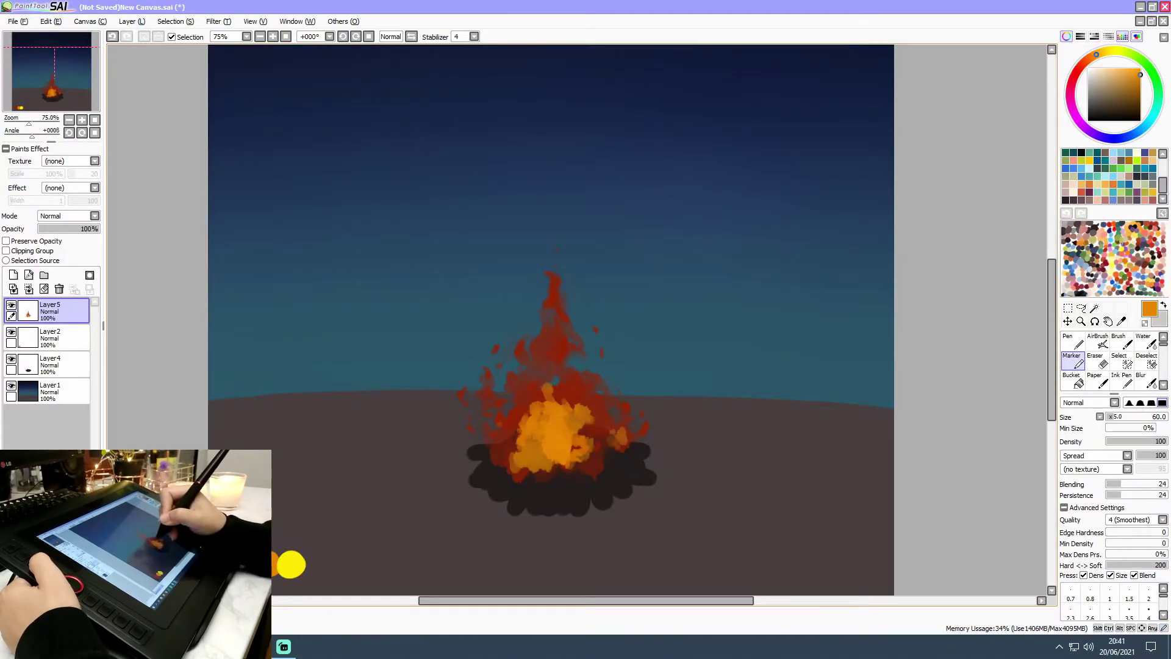
drag(558, 334, 557, 360)
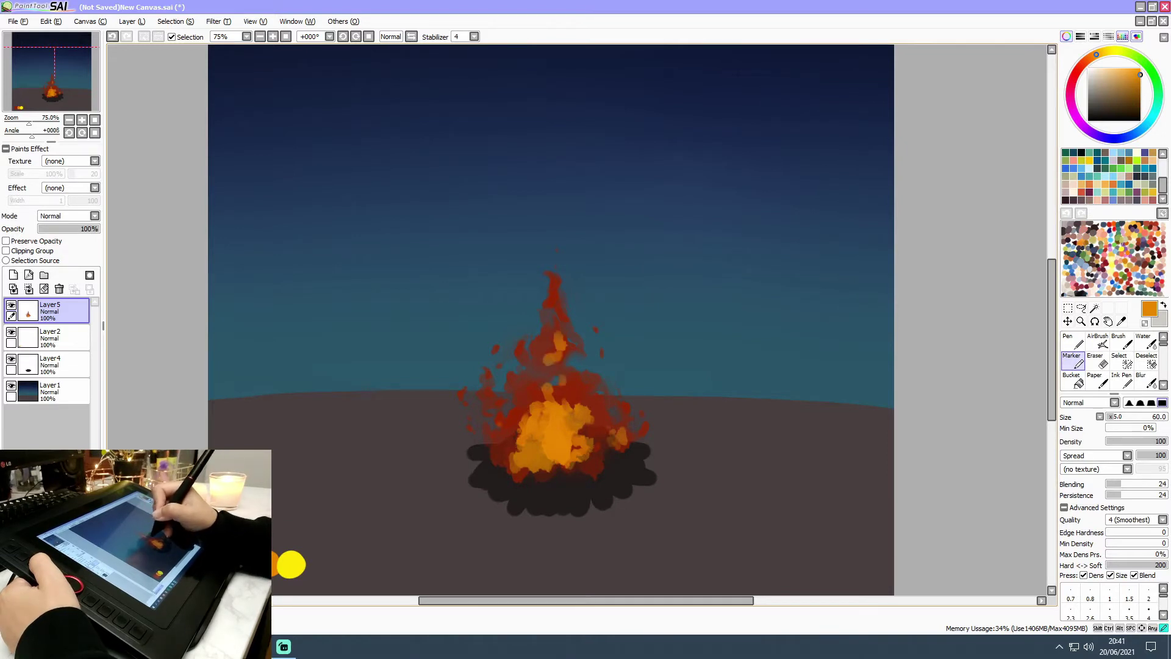
mouse_move(567, 401)
mouse_down()
mouse_move(525, 410)
mouse_move(521, 430)
mouse_up()
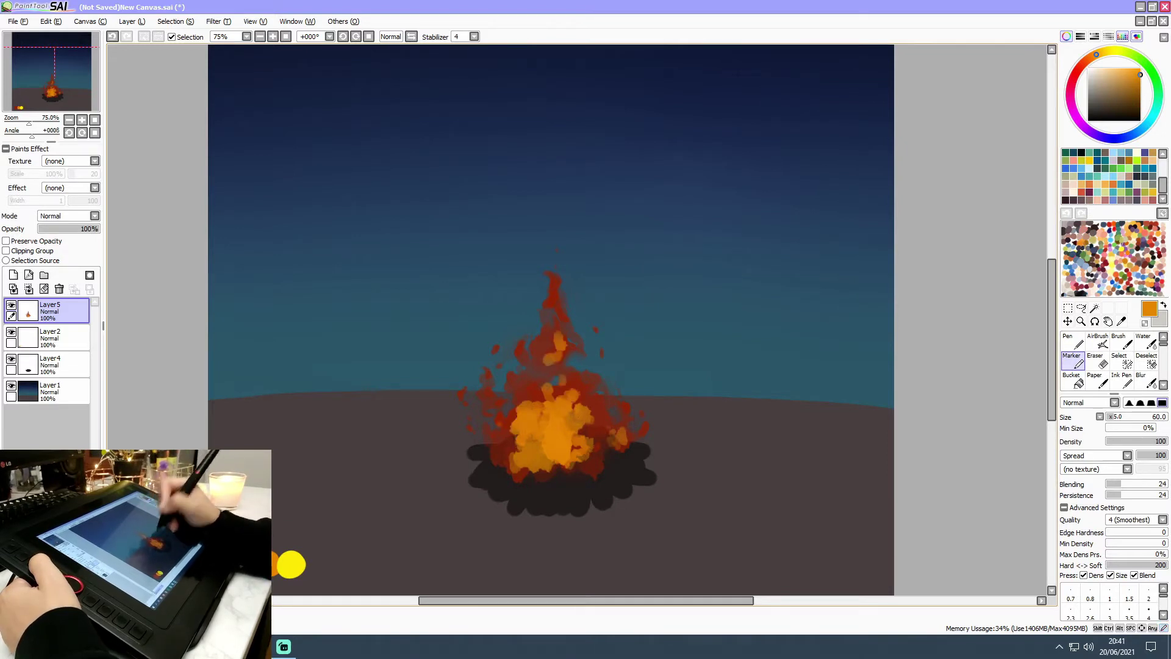
Step: Set the Marker's Blending to 100 and blend the orange core, side dab and upper tongue into the surrounding red
drag(1146, 485, 1169, 484)
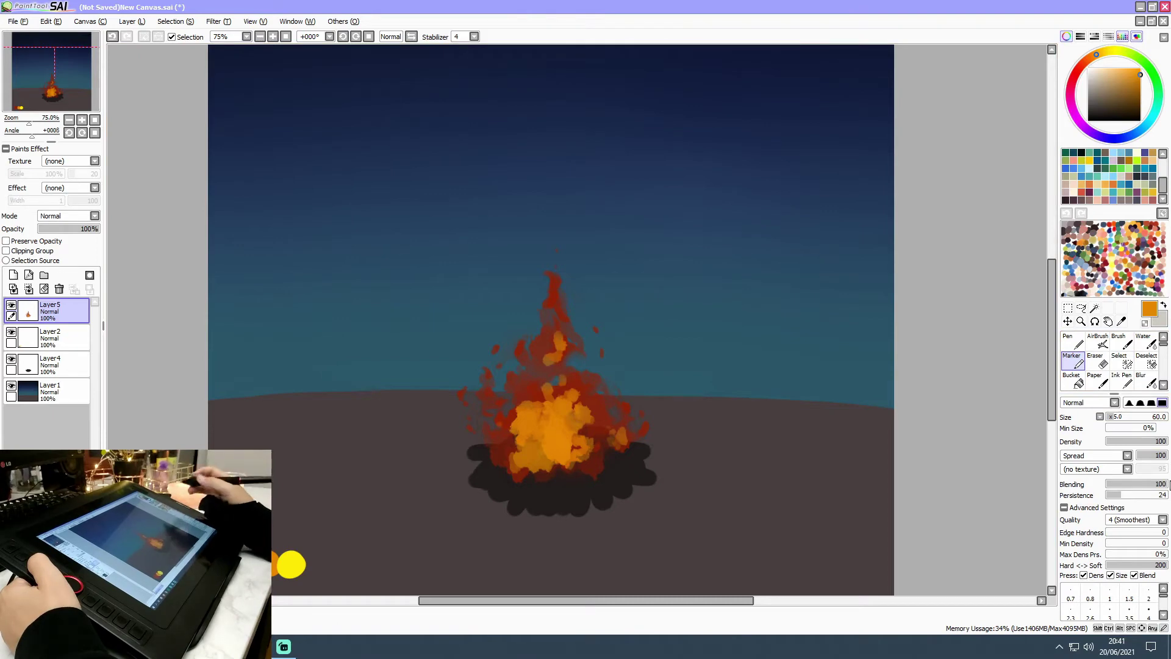
mouse_move(551, 398)
mouse_down()
mouse_move(535, 408)
mouse_move(535, 397)
mouse_up()
drag(532, 395, 519, 445)
drag(556, 384, 549, 391)
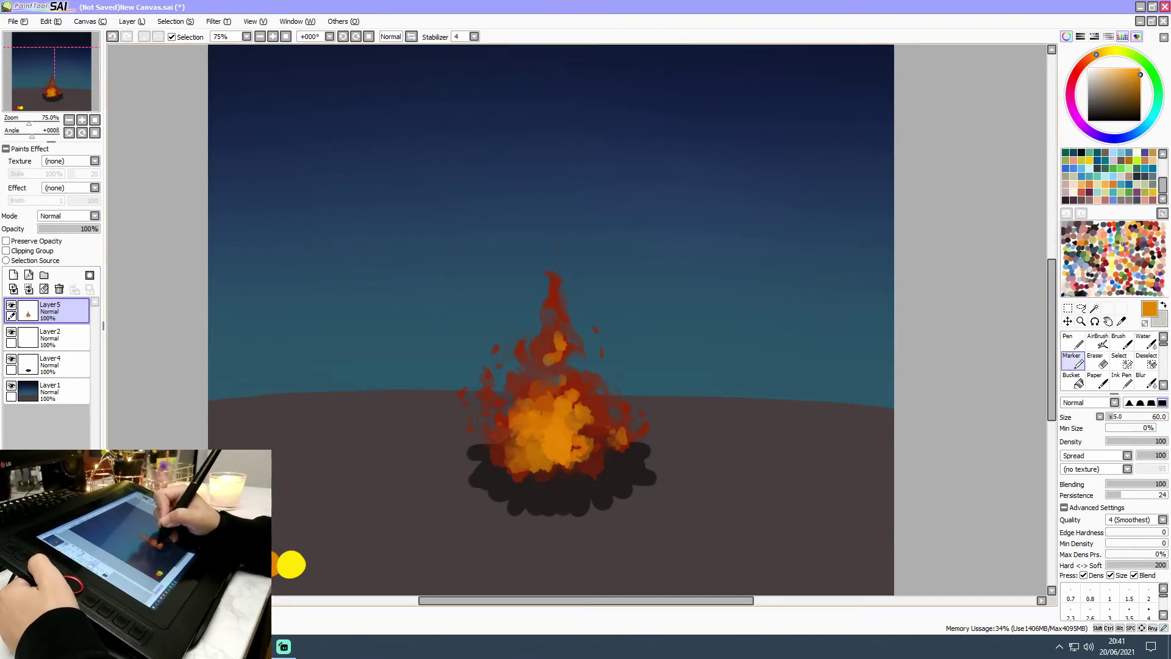
drag(557, 333, 559, 352)
mouse_move(556, 355)
mouse_down()
mouse_move(549, 379)
mouse_move(577, 399)
mouse_up()
mouse_move(583, 400)
mouse_down()
mouse_move(554, 415)
mouse_move(589, 464)
mouse_up()
mouse_move(595, 432)
mouse_down()
mouse_move(590, 462)
mouse_move(588, 422)
mouse_up()
mouse_move(619, 429)
mouse_down()
mouse_move(591, 436)
mouse_move(628, 441)
mouse_up()
drag(556, 333, 560, 350)
Step: Set the Marker to Blending 13 and size 15, and paint fine orange highlights in the core, upper tongue and side flames
drag(1118, 485, 1114, 484)
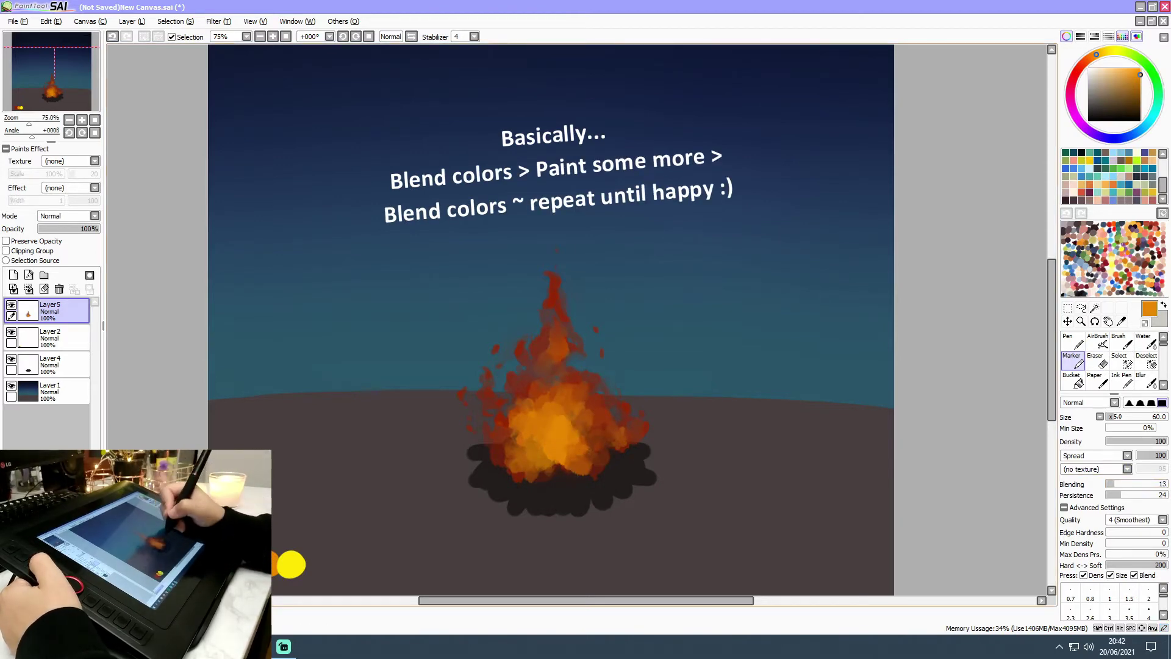
key(ctrl+z)
drag(1114, 417, 1108, 418)
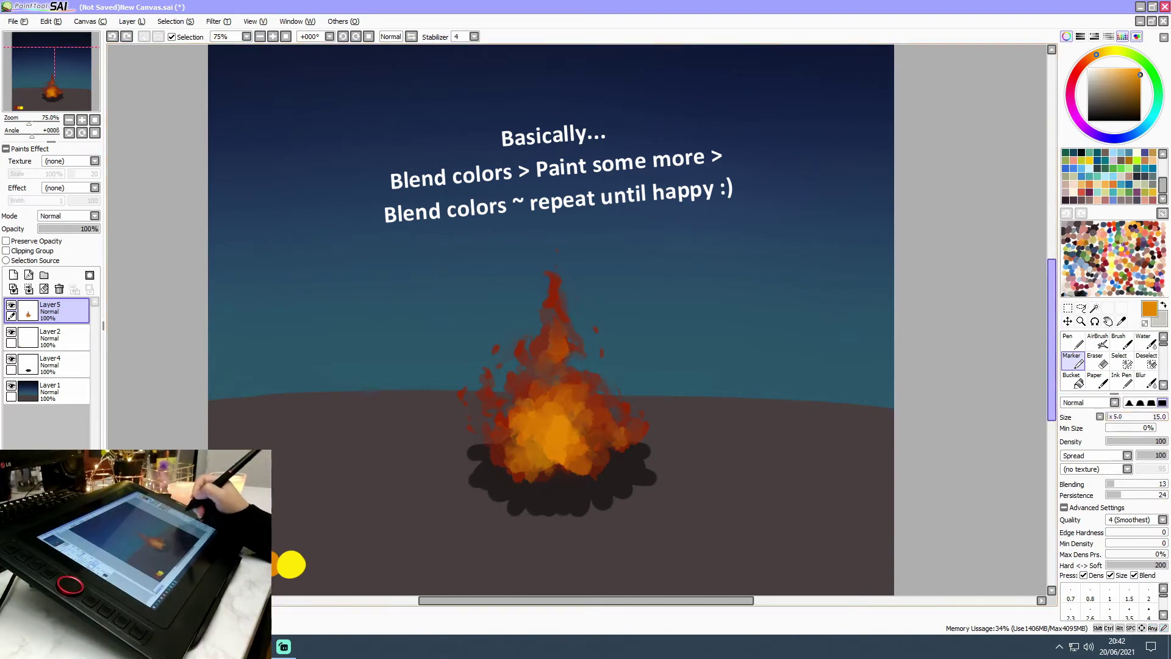
right_click(553, 298)
right_click(558, 434)
click(486, 392)
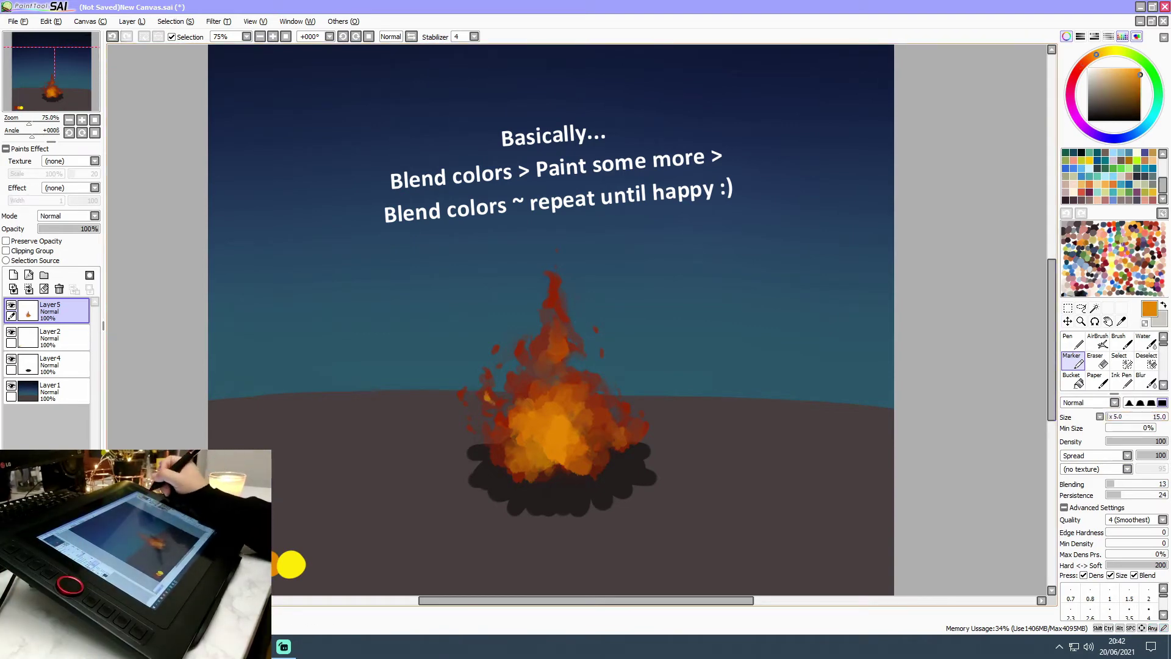
drag(622, 402, 625, 413)
mouse_move(561, 341)
mouse_down()
mouse_move(554, 363)
mouse_move(556, 347)
mouse_up()
drag(545, 393, 546, 406)
drag(560, 378, 554, 407)
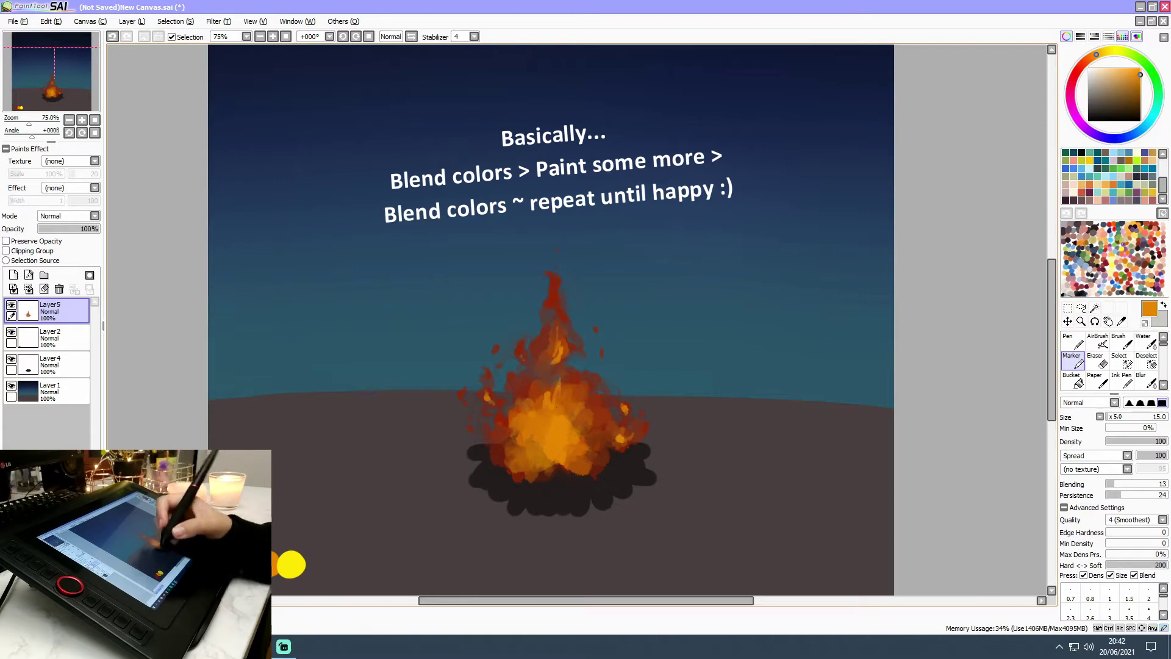
drag(516, 457, 506, 438)
Step: Set the Marker to Blending 100 and size 85, and blend the fine orange highlights into the flame
drag(1135, 483, 1167, 484)
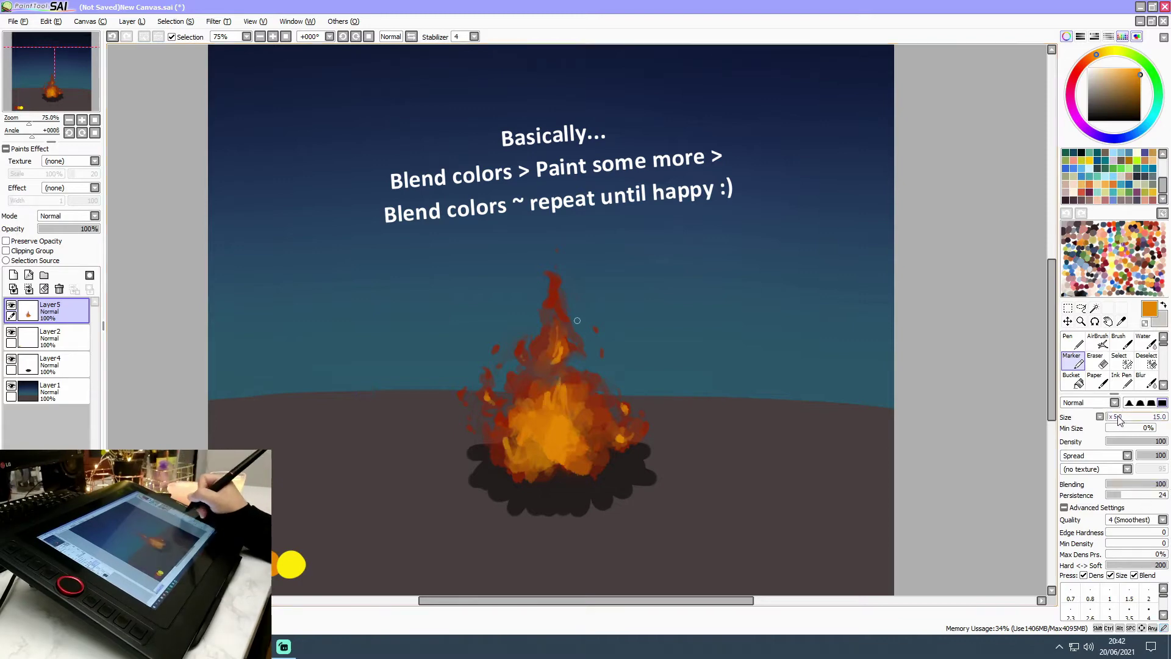
click(1123, 418)
drag(560, 366, 562, 341)
click(1120, 417)
drag(486, 394, 492, 403)
drag(618, 441, 626, 434)
drag(552, 385, 551, 404)
drag(510, 434, 520, 453)
drag(564, 421, 587, 458)
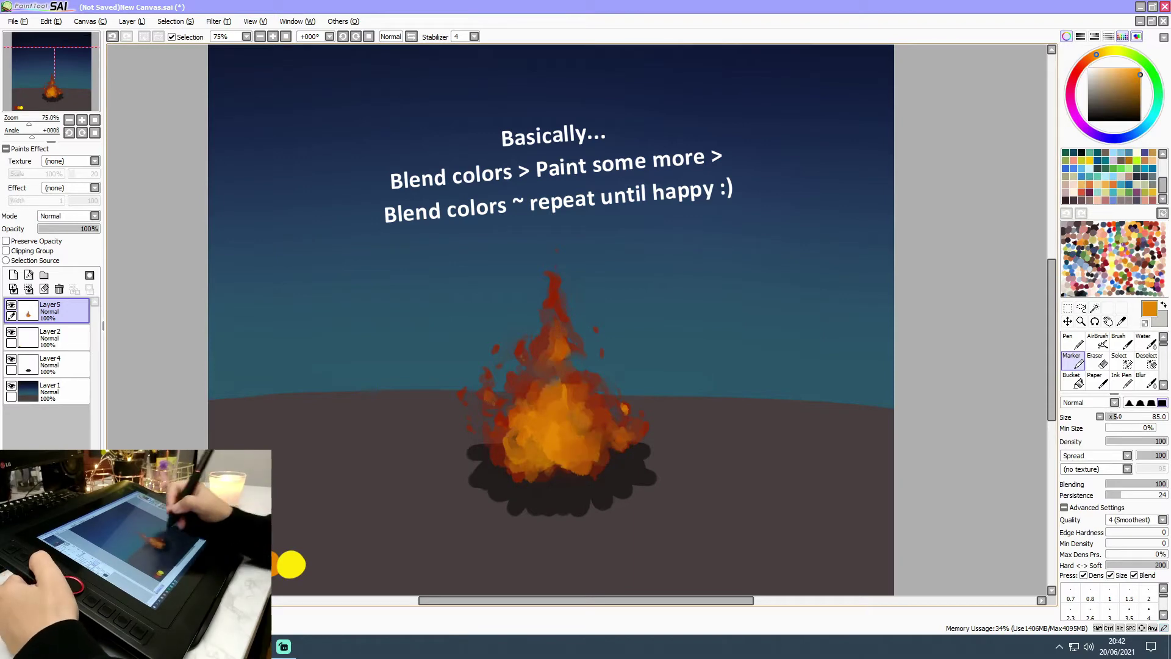
Step: Pick the yellow swatch and paint a bright core with the Marker at Blending 19, size 85, adding smaller dabs around it at size 40
click(1124, 342)
click(1079, 364)
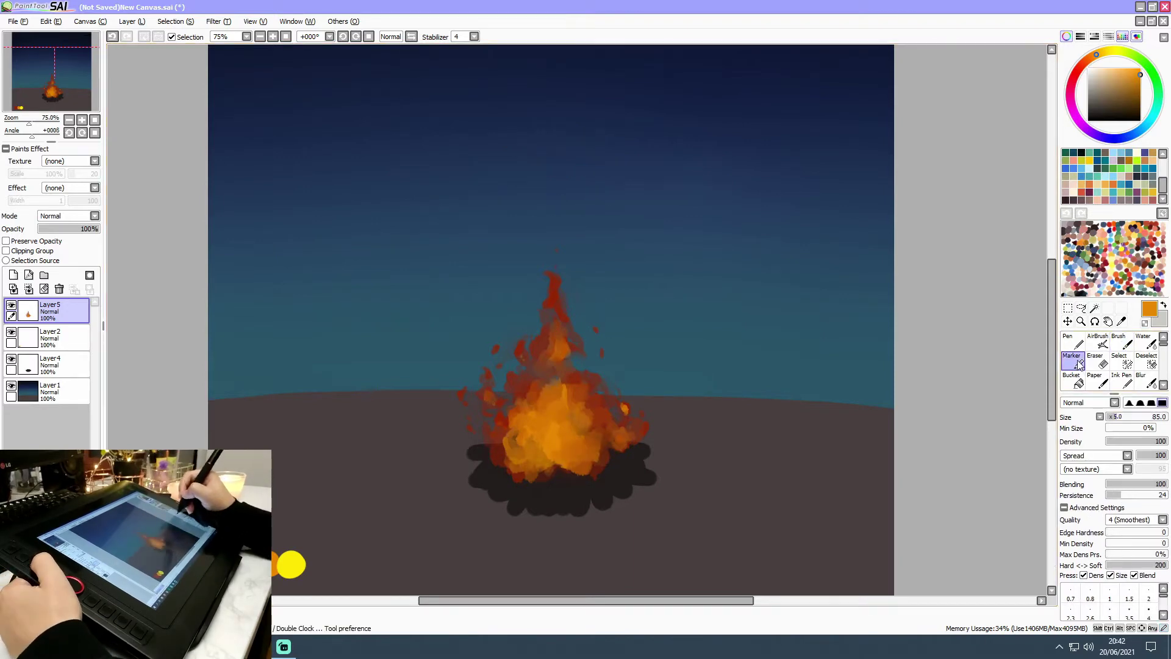
right_click(288, 567)
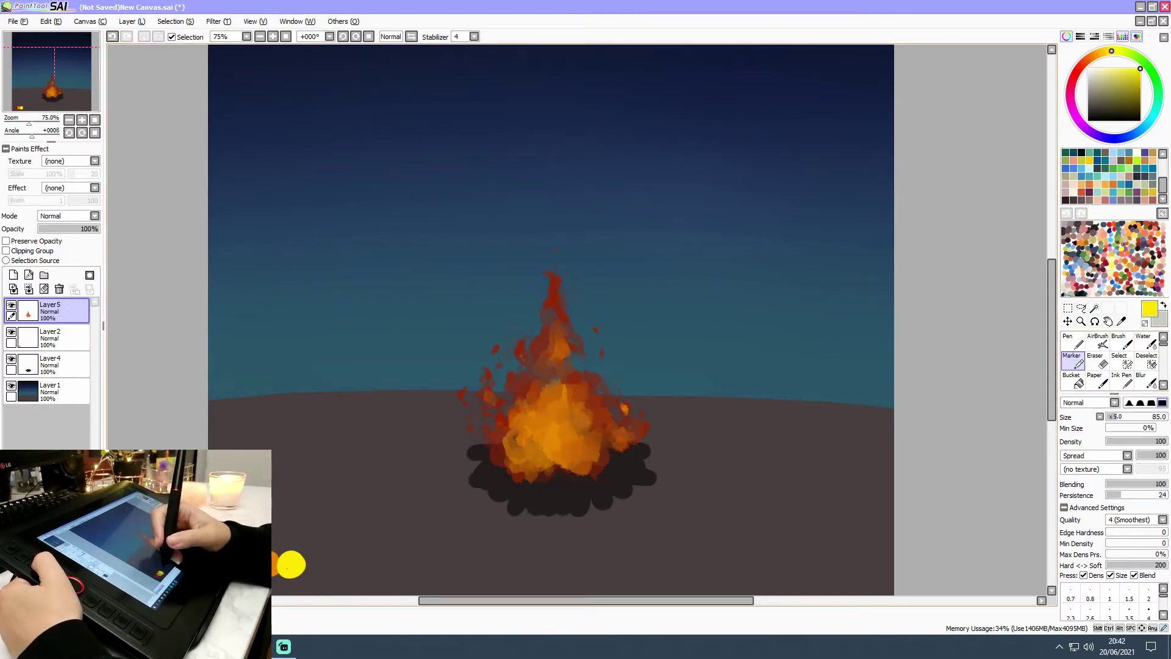
key(ctrl+z)
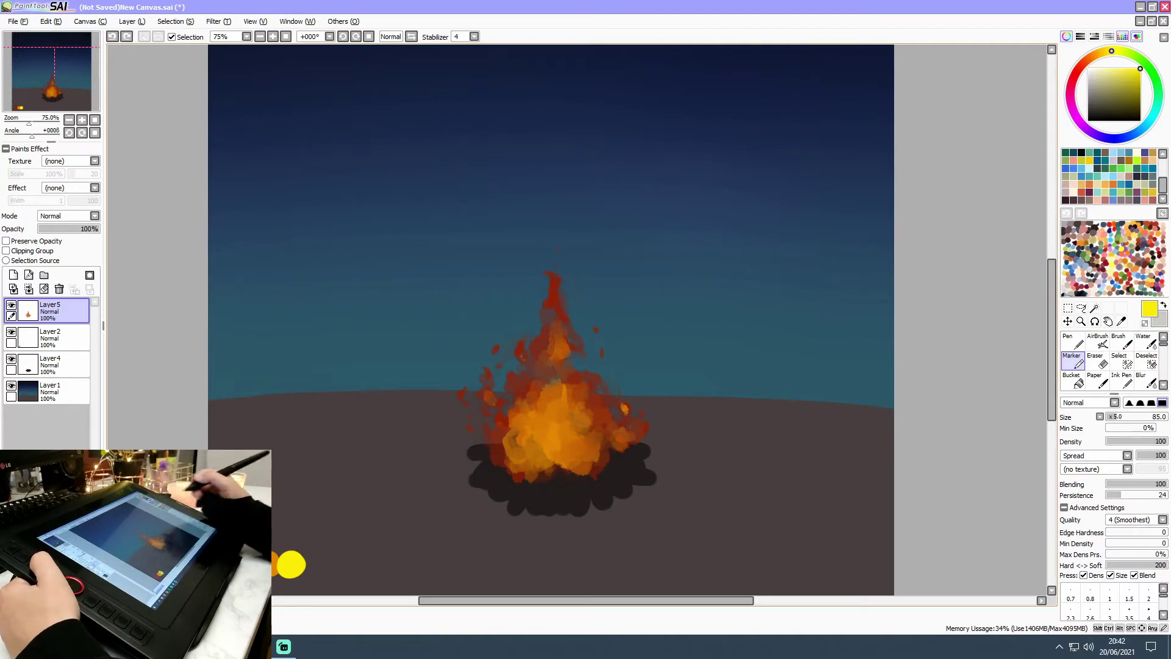
drag(1119, 485, 1117, 484)
mouse_move(548, 411)
mouse_down()
mouse_move(548, 449)
mouse_move(553, 437)
mouse_move(534, 446)
mouse_move(576, 454)
mouse_move(573, 422)
mouse_move(583, 454)
mouse_up()
key(ctrl+z)
mouse_move(556, 461)
mouse_down()
mouse_move(535, 452)
mouse_move(582, 470)
mouse_up()
mouse_move(561, 419)
mouse_down()
mouse_move(573, 436)
mouse_move(563, 474)
mouse_up()
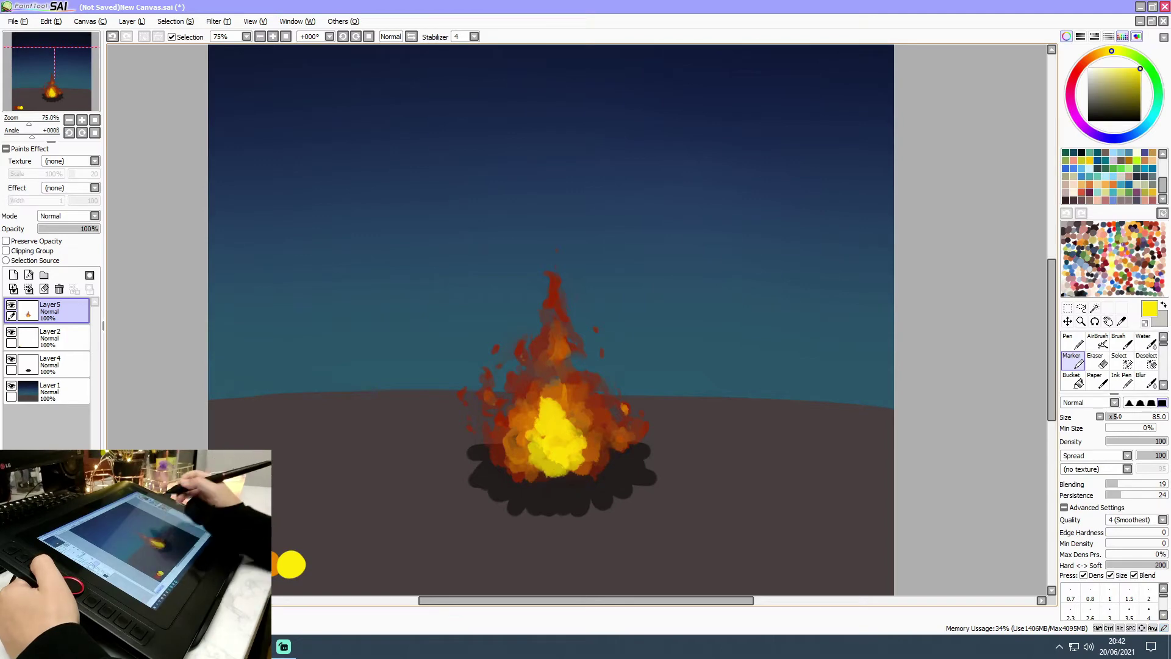
drag(1124, 421, 1114, 422)
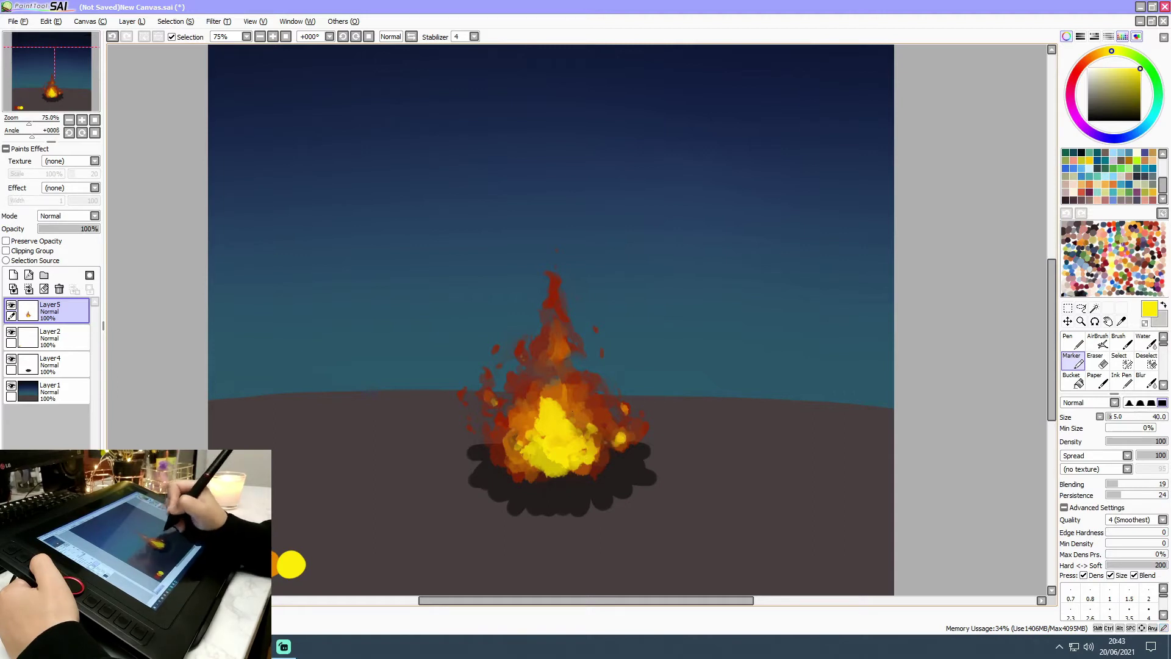
drag(558, 361, 562, 351)
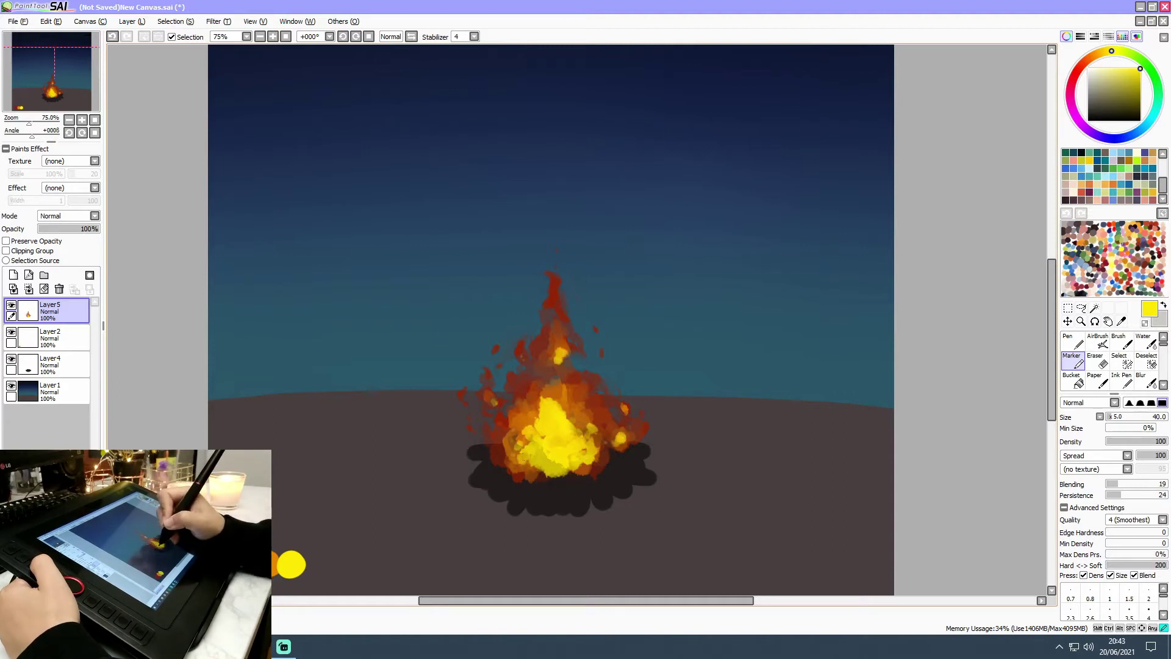
Step: Set the Marker to Blending 100 and size 40, and blend the yellow core and small yellow dabs into the orange
drag(1145, 489, 1166, 484)
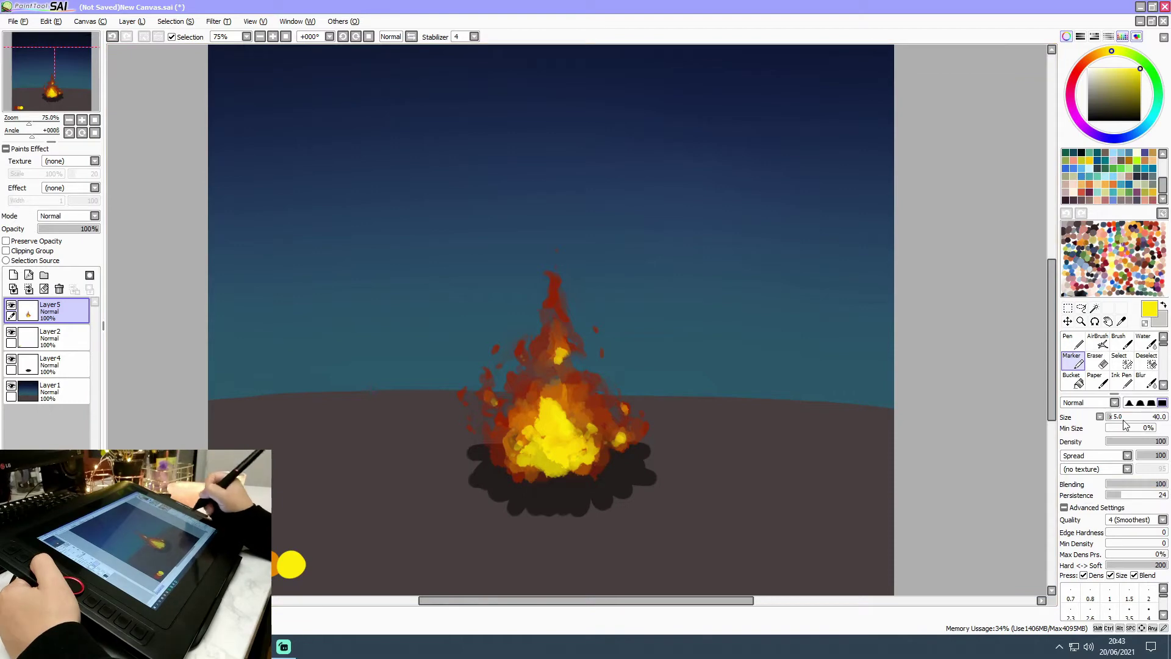
key(ctrl+z)
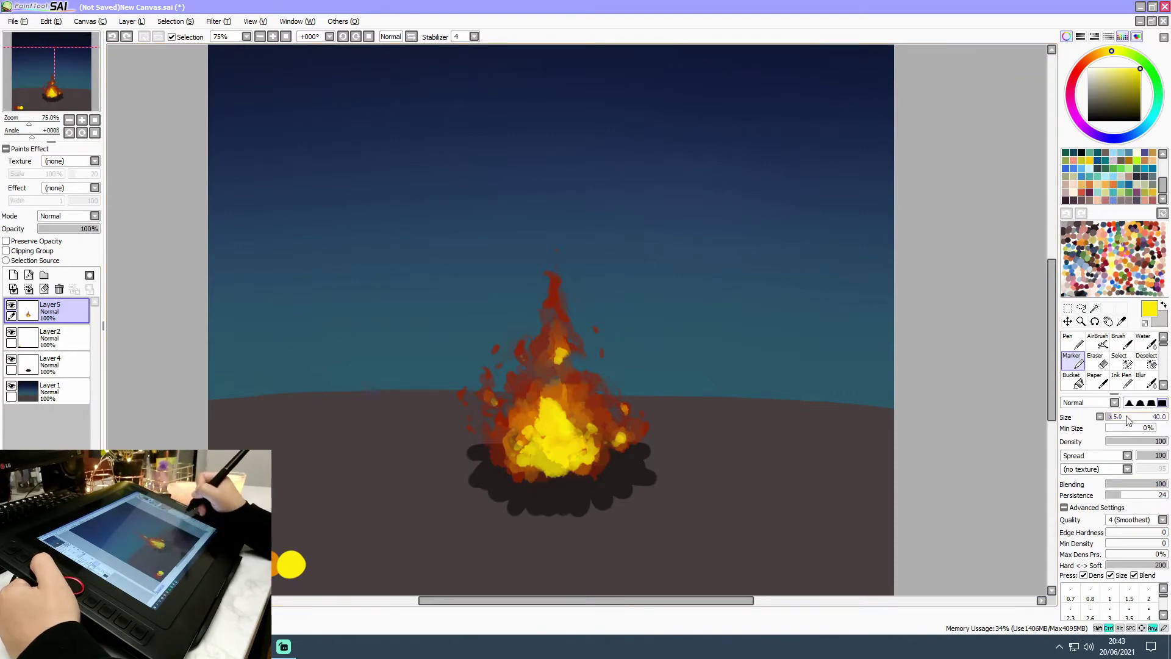
drag(1121, 418, 1112, 418)
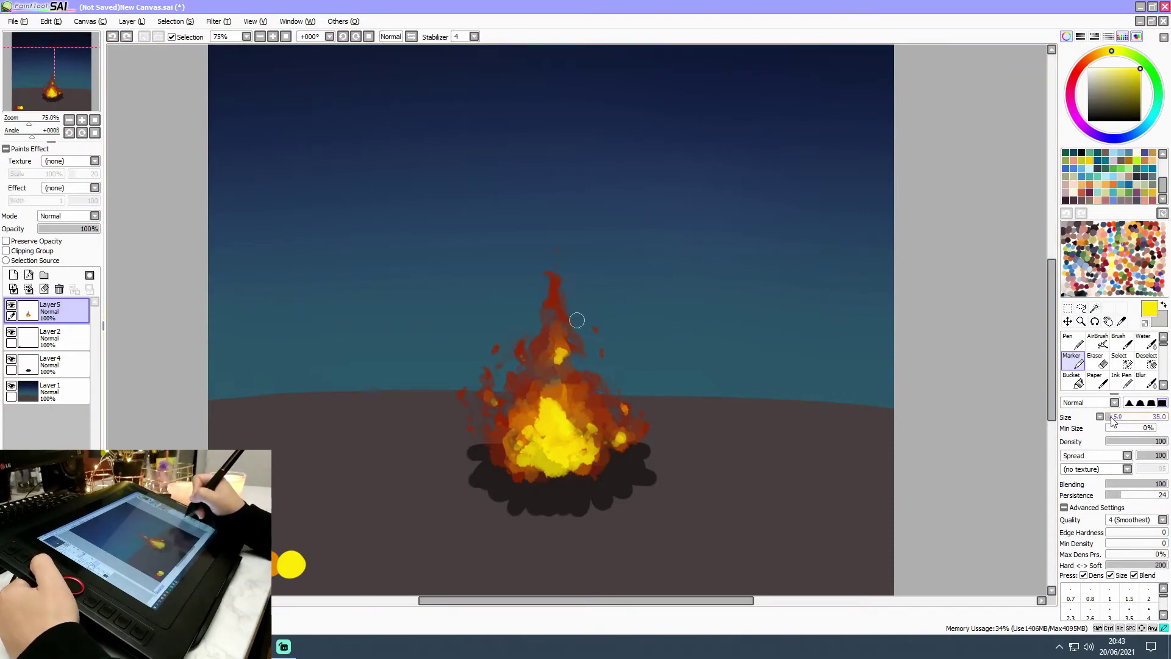
click(1112, 418)
mouse_move(540, 408)
mouse_down()
mouse_move(584, 435)
mouse_move(548, 471)
mouse_move(586, 450)
mouse_up()
right_click(595, 431)
click(1146, 343)
click(620, 442)
key(ctrl+z)
click(1073, 361)
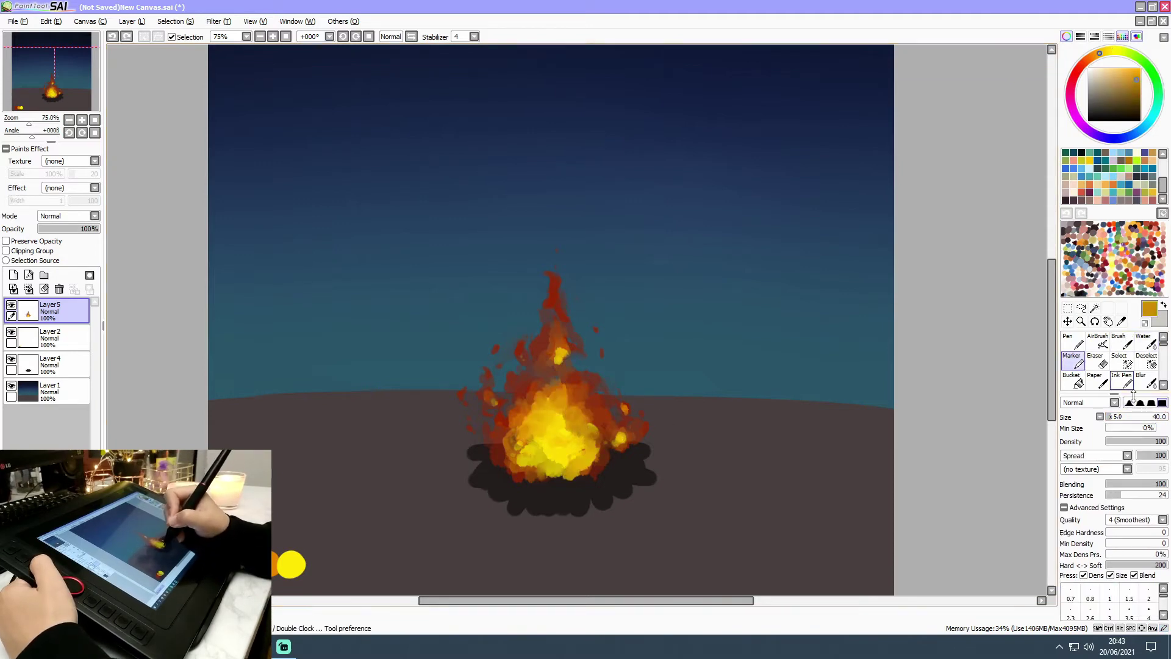
click(623, 439)
drag(572, 408, 569, 434)
drag(566, 347, 568, 355)
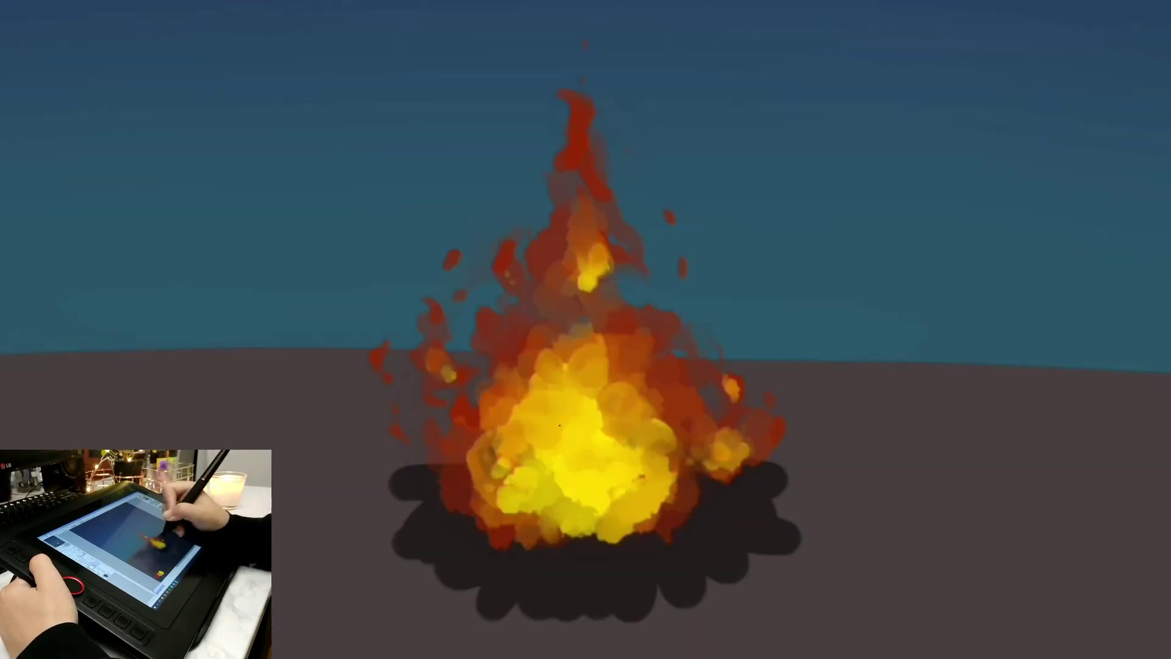
Step: Shape small curved and pointed yellow, orange and red flame licks across the core, its edges and the upper body
mouse_move(532, 430)
mouse_down()
mouse_move(525, 362)
mouse_move(521, 443)
mouse_move(512, 394)
mouse_move(511, 471)
mouse_up()
mouse_move(620, 460)
mouse_down()
mouse_move(640, 428)
mouse_move(646, 491)
mouse_move(661, 490)
mouse_up()
drag(652, 407, 647, 362)
mouse_move(638, 306)
mouse_down()
mouse_move(610, 273)
mouse_move(564, 270)
mouse_up()
drag(544, 341, 522, 388)
mouse_move(589, 329)
mouse_down()
mouse_move(599, 400)
mouse_move(626, 421)
mouse_move(596, 445)
mouse_move(570, 435)
mouse_up()
drag(574, 433, 618, 437)
drag(509, 464, 541, 495)
drag(684, 401, 667, 369)
drag(574, 496, 602, 495)
drag(551, 179, 558, 204)
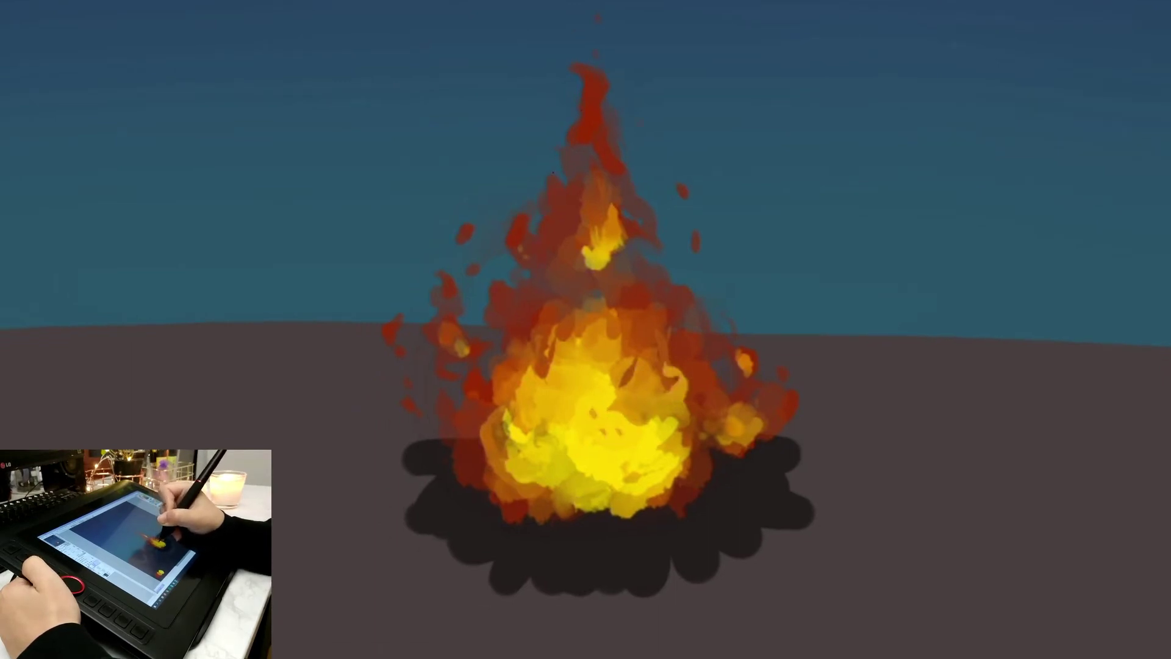
Step: Paint red licks and a spark at the flame's tip, and extend dark red tongues along its upper right edge
drag(592, 83, 584, 112)
mouse_move(604, 66)
mouse_down()
mouse_move(613, 51)
mouse_move(592, 36)
mouse_up()
key(ctrl+z)
mouse_move(724, 281)
mouse_down()
mouse_move(691, 306)
mouse_move(682, 291)
mouse_up()
drag(648, 211, 667, 239)
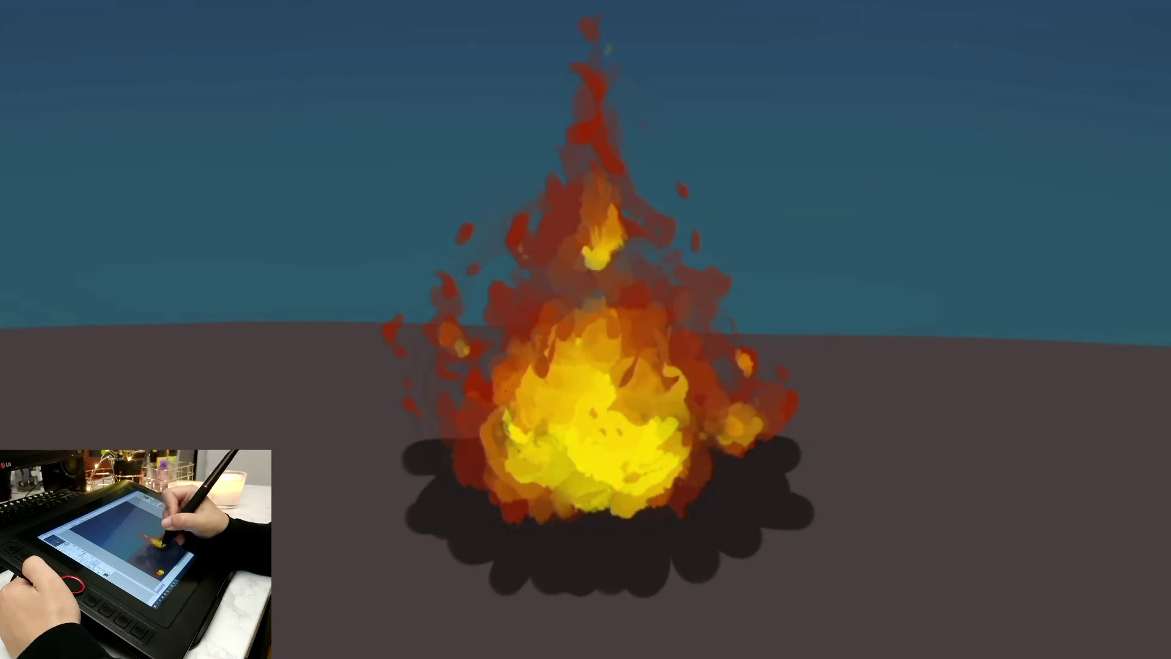
Step: Add orange dabs along the flame's left edge, and a curved yellow lick and short strokes in the core
drag(495, 390, 470, 388)
drag(471, 434, 480, 477)
drag(686, 412, 673, 441)
drag(644, 419, 622, 367)
drag(565, 480, 564, 503)
mouse_move(567, 508)
mouse_down()
mouse_move(581, 491)
mouse_move(544, 500)
mouse_up()
drag(550, 467, 569, 492)
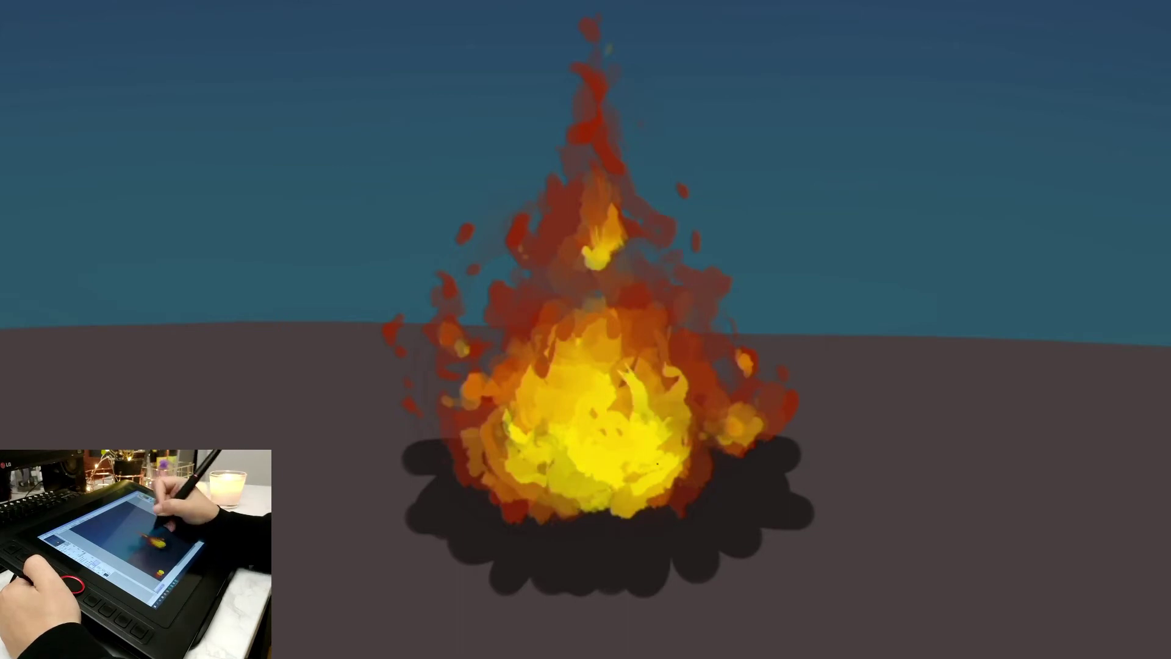
Step: Shape the core's lower and right edges with orange and yellow strokes, and touch up its top and the small upper flame
drag(677, 459, 653, 491)
drag(644, 458, 649, 488)
drag(693, 416, 683, 465)
drag(679, 384, 676, 365)
drag(520, 479, 558, 490)
drag(657, 473, 629, 495)
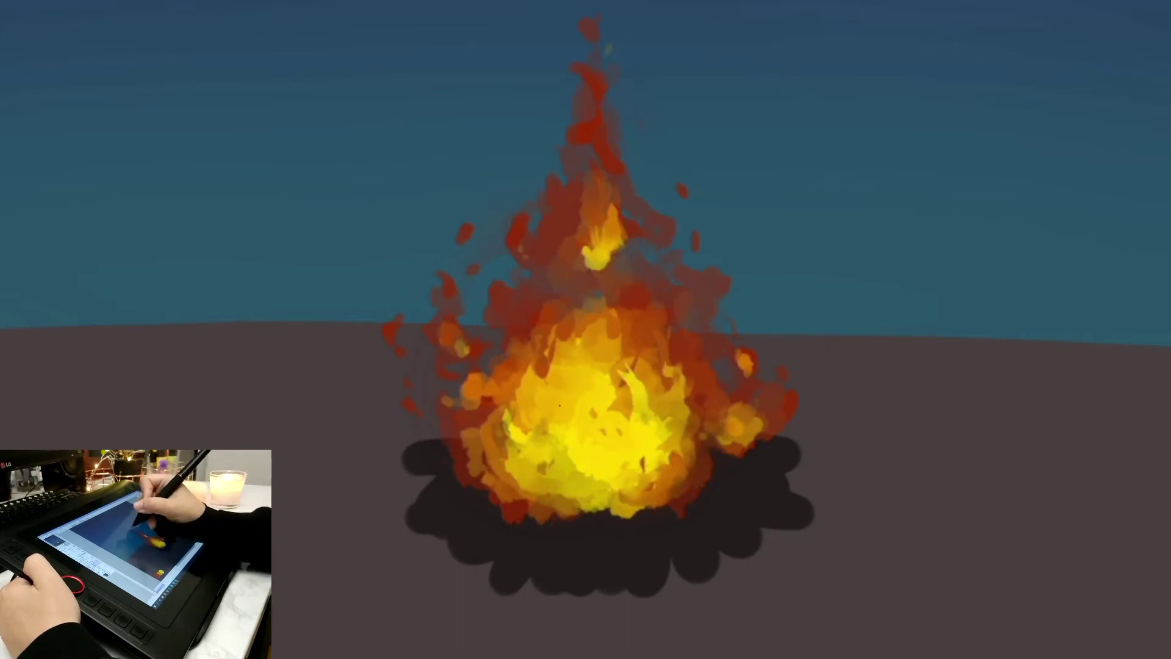
drag(542, 373, 572, 323)
drag(610, 223, 611, 205)
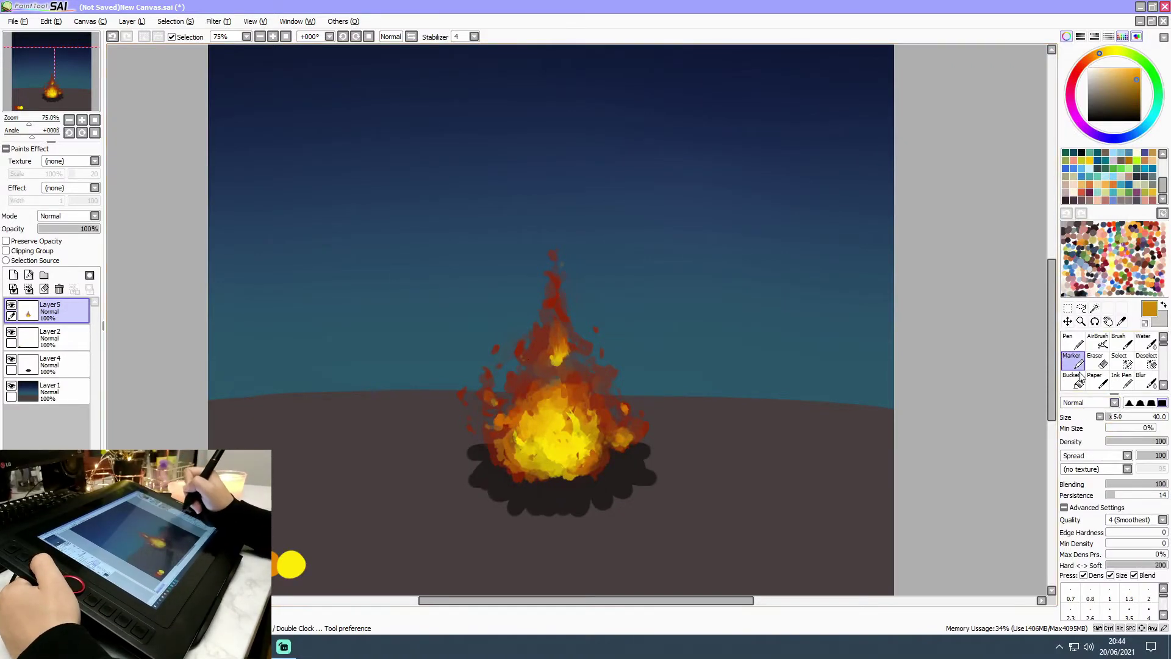
Step: Set the Marker to size 110 and Blending 20, and dab dark purple accents around the flame's lower edges
drag(1111, 417, 1120, 417)
click(1117, 484)
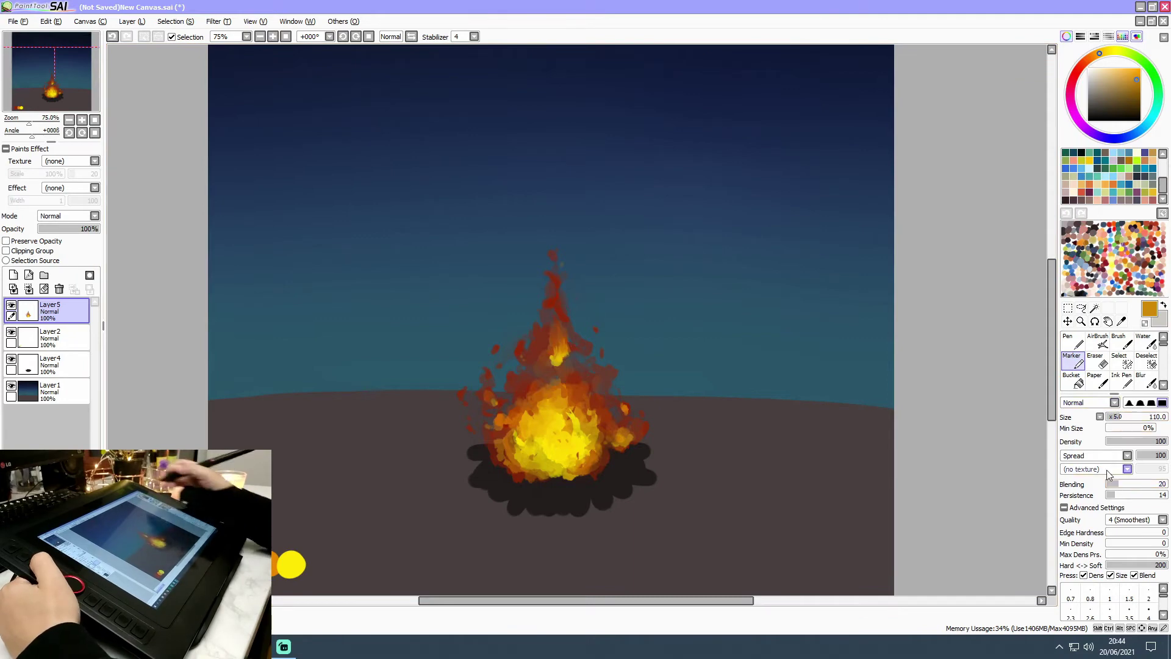
click(1103, 137)
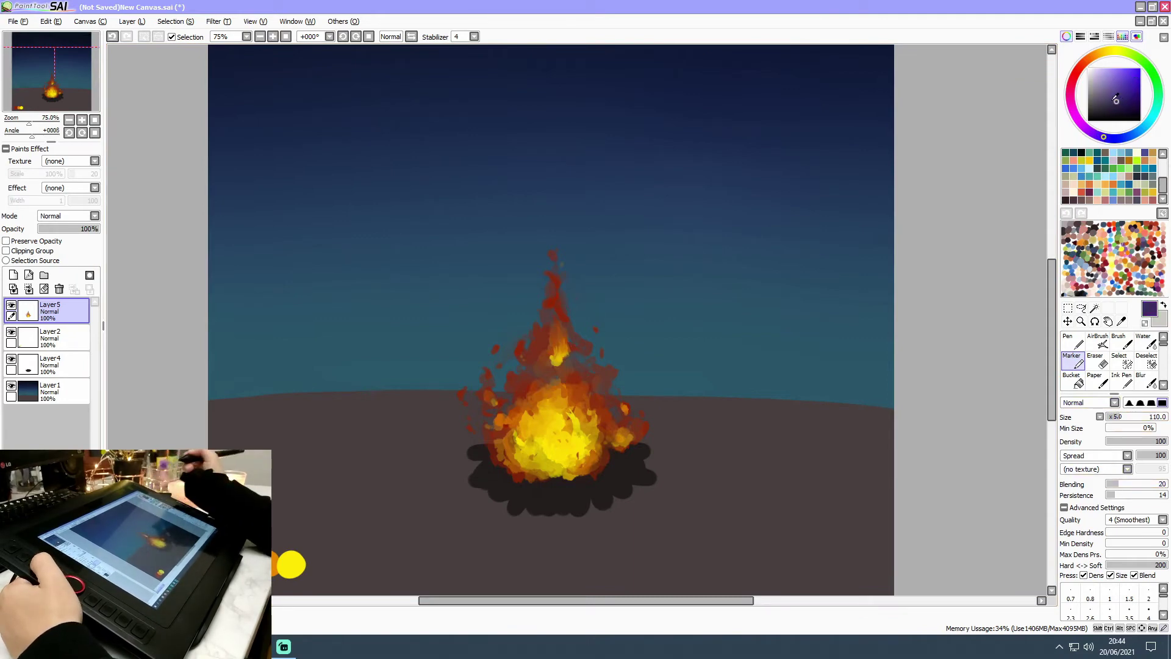
drag(518, 386, 519, 387)
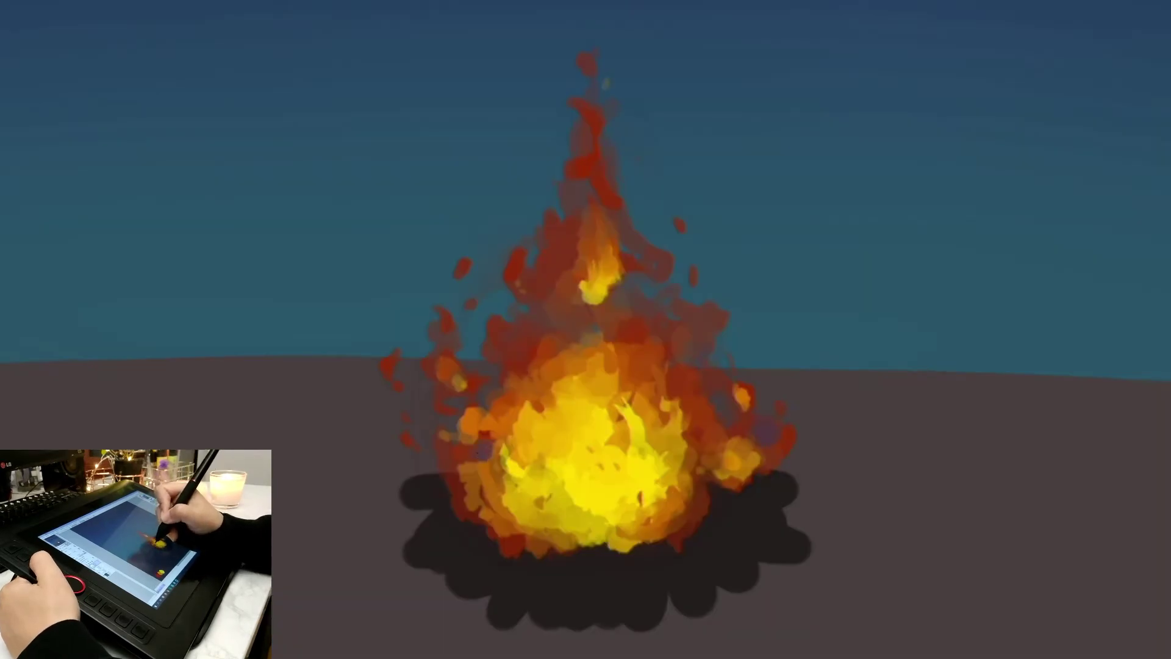
drag(485, 515, 521, 537)
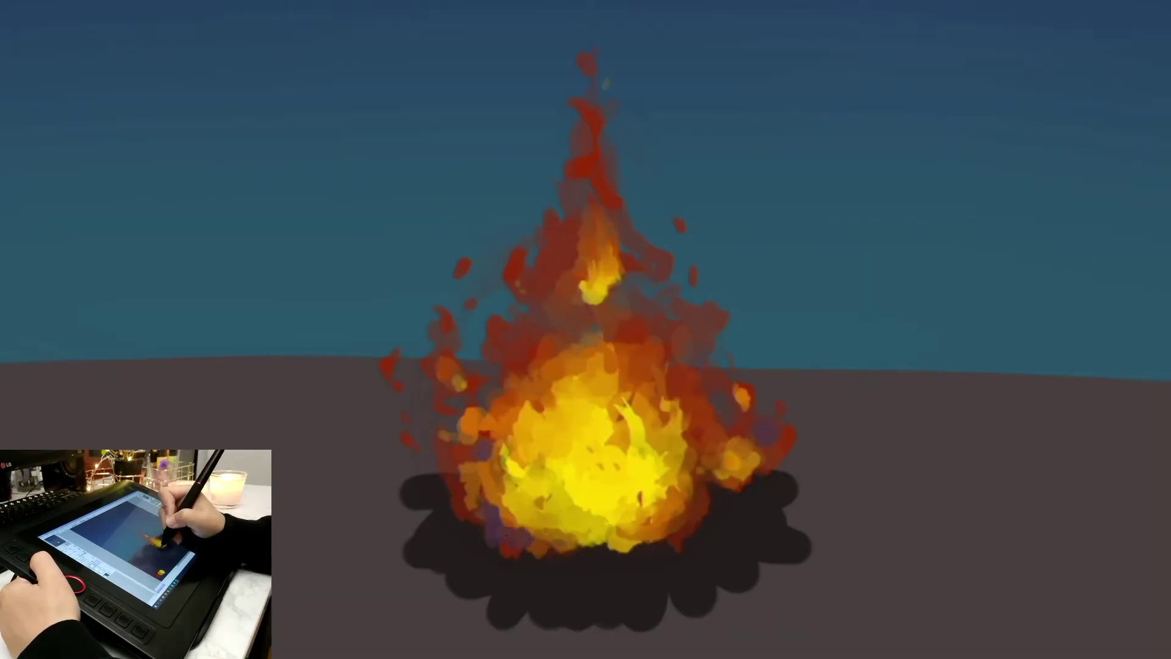
drag(658, 517, 690, 532)
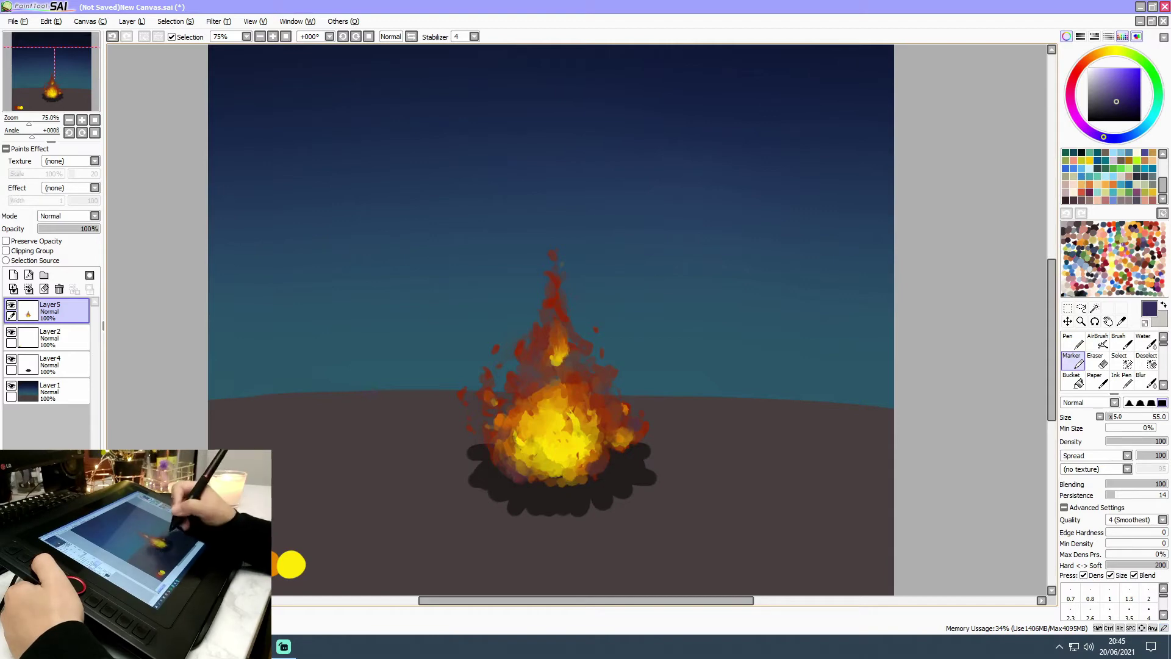
Step: Create a new layer in Luminosity mode above the flame and set the AirBrush size to 220
click(14, 275)
click(67, 215)
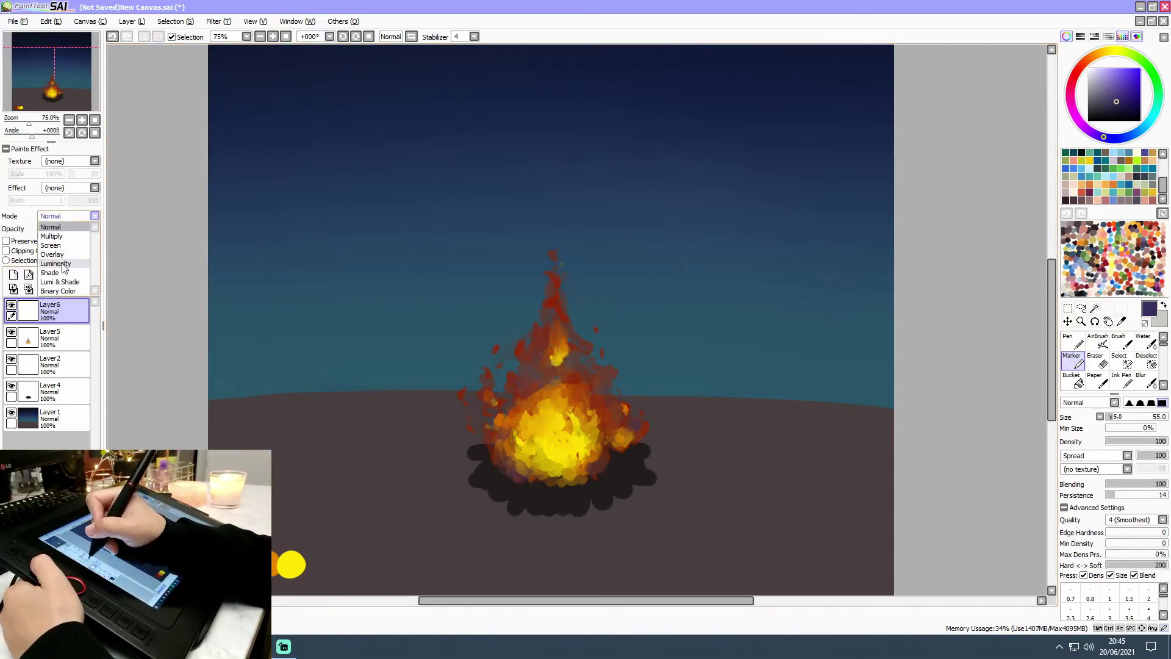
click(78, 262)
click(1103, 341)
mouse_move(1138, 417)
mouse_down()
mouse_move(1167, 416)
mouse_move(1124, 418)
mouse_up()
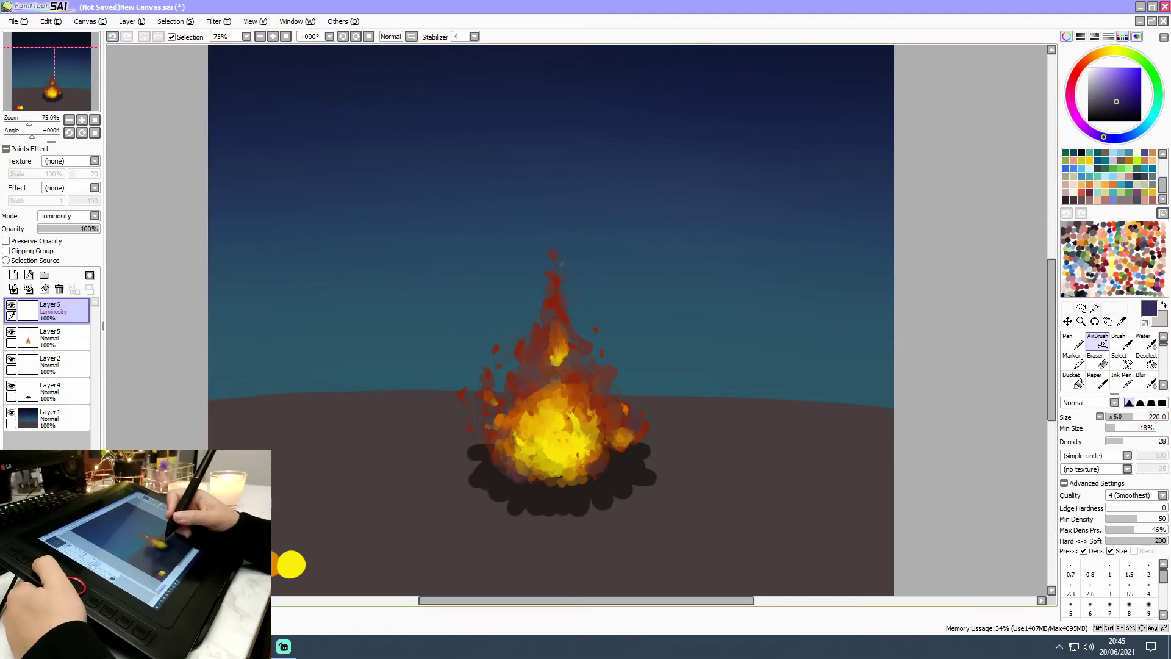
Step: Sample the flame's yellow, shift it to orange, and set the AirBrush to size 180, Min Size 42% and Density 19
right_click(556, 455)
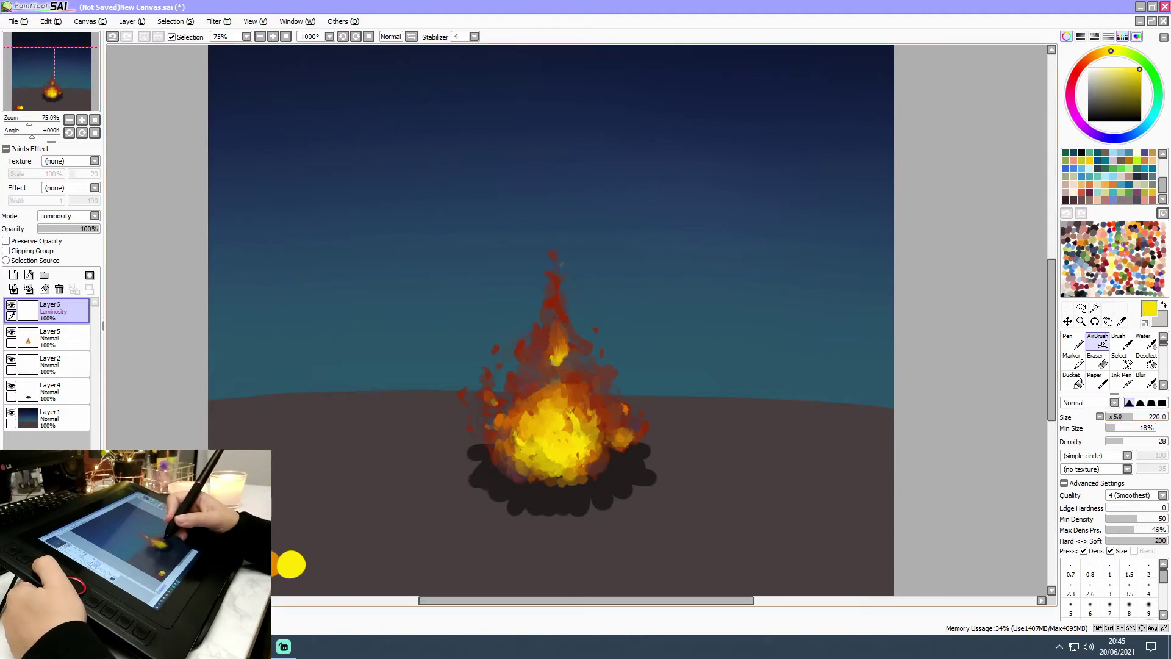
click(1108, 52)
drag(1108, 52, 1097, 54)
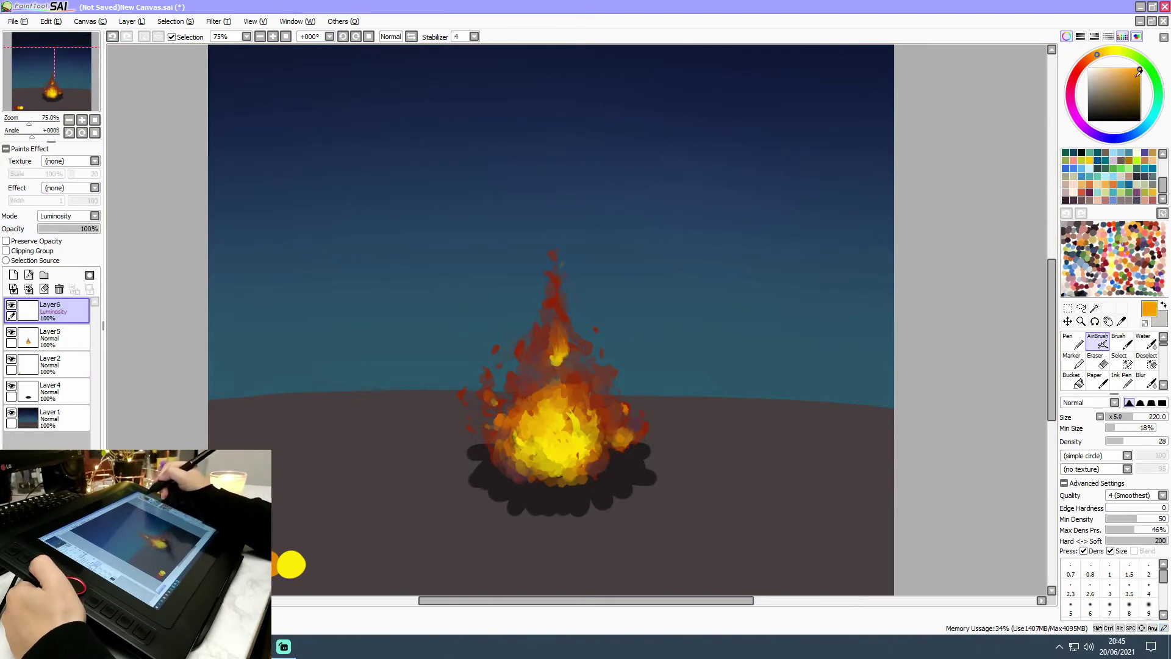
mouse_move(1131, 421)
mouse_down()
mouse_move(1112, 420)
mouse_move(1126, 419)
mouse_up()
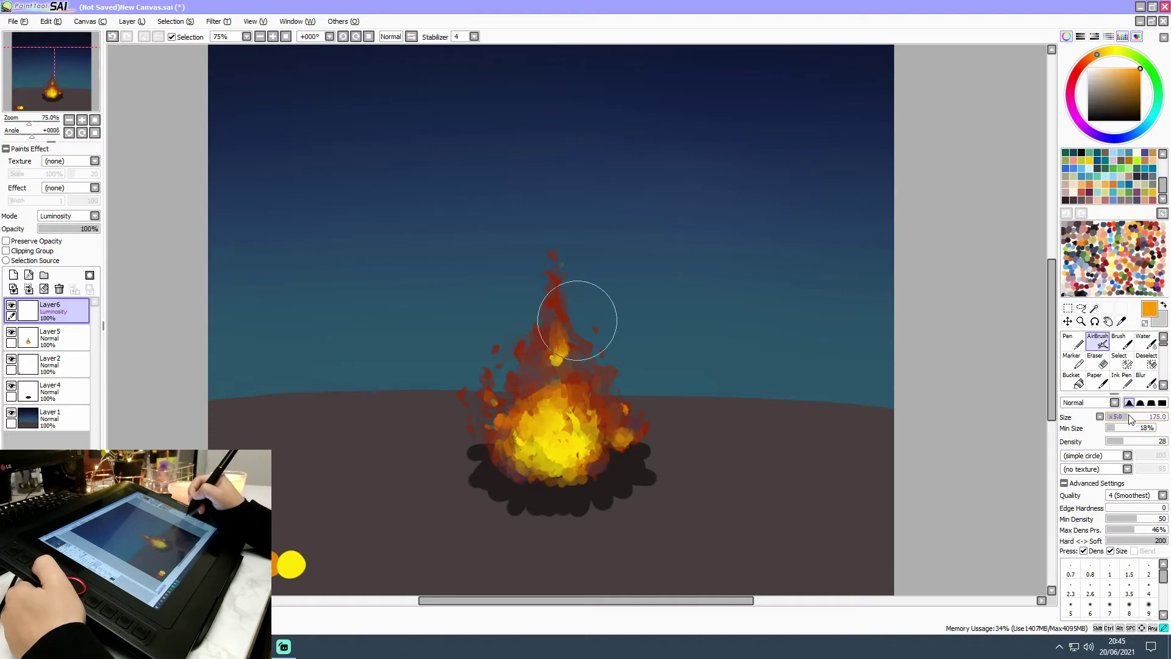
click(1126, 455)
click(1128, 456)
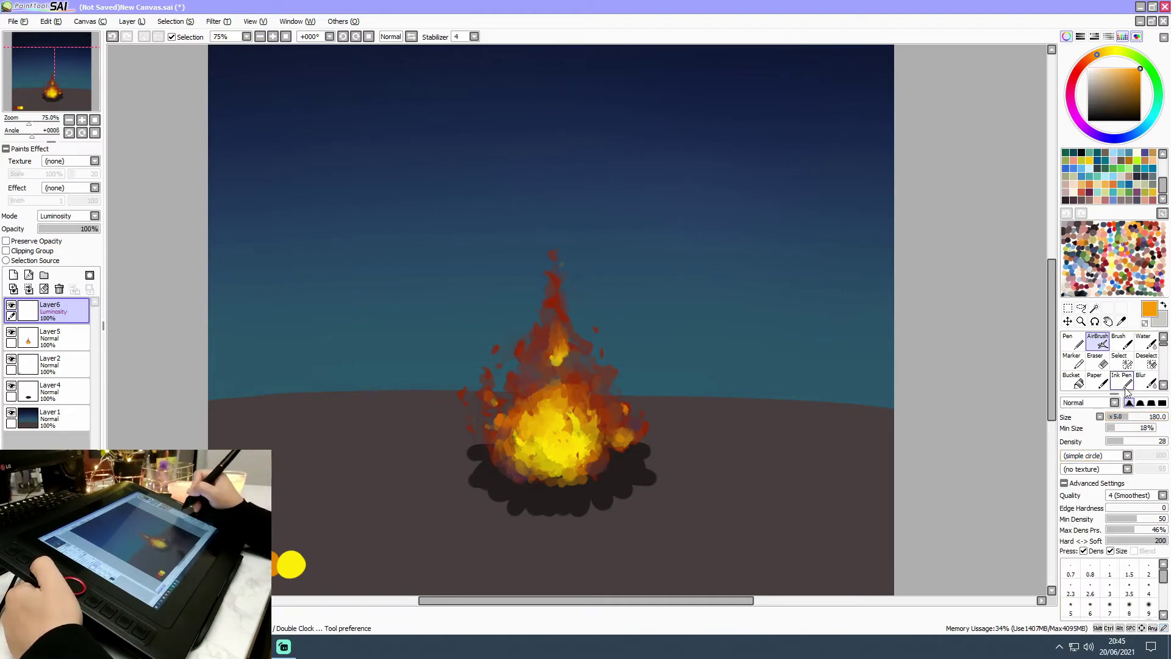
mouse_move(1120, 430)
mouse_down()
mouse_move(1129, 425)
mouse_move(1118, 441)
mouse_up()
click(1132, 429)
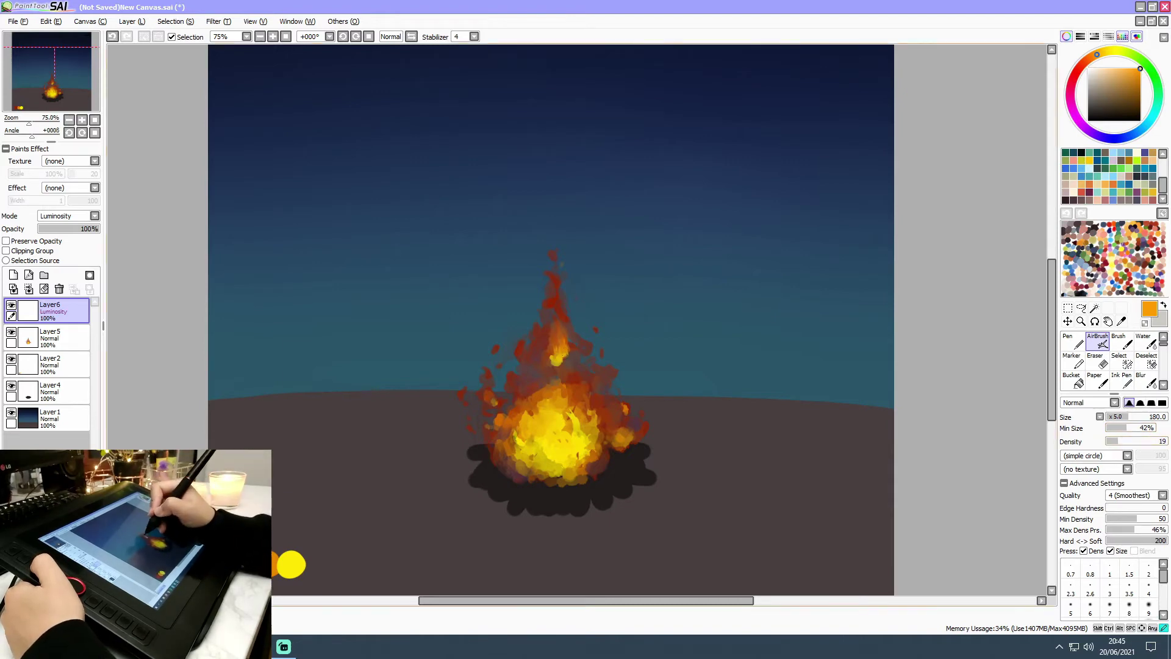
Step: Airbrush a soft orange glow over the upper flame and core, and raise the AirBrush size to 375
drag(556, 357, 555, 406)
drag(555, 313, 545, 360)
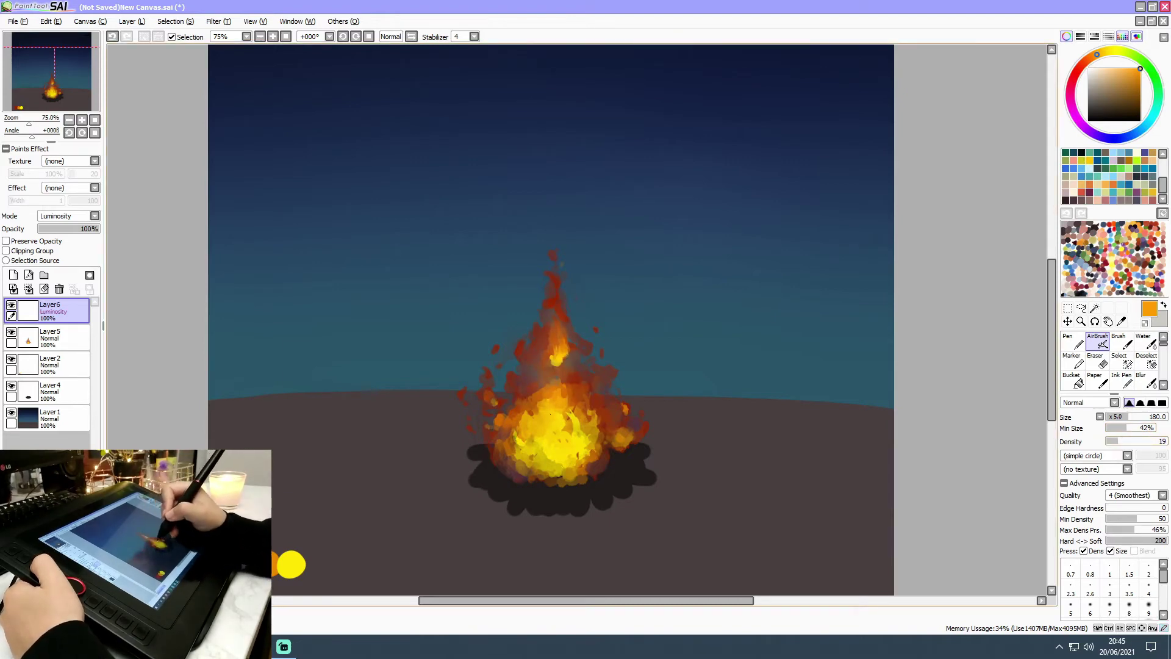
drag(550, 414, 532, 451)
drag(573, 432, 520, 453)
mouse_move(596, 448)
mouse_down()
mouse_move(588, 457)
mouse_move(506, 442)
mouse_move(503, 470)
mouse_up()
drag(1130, 419, 1153, 417)
drag(552, 337, 551, 360)
drag(518, 408, 513, 427)
key(ctrl+z)
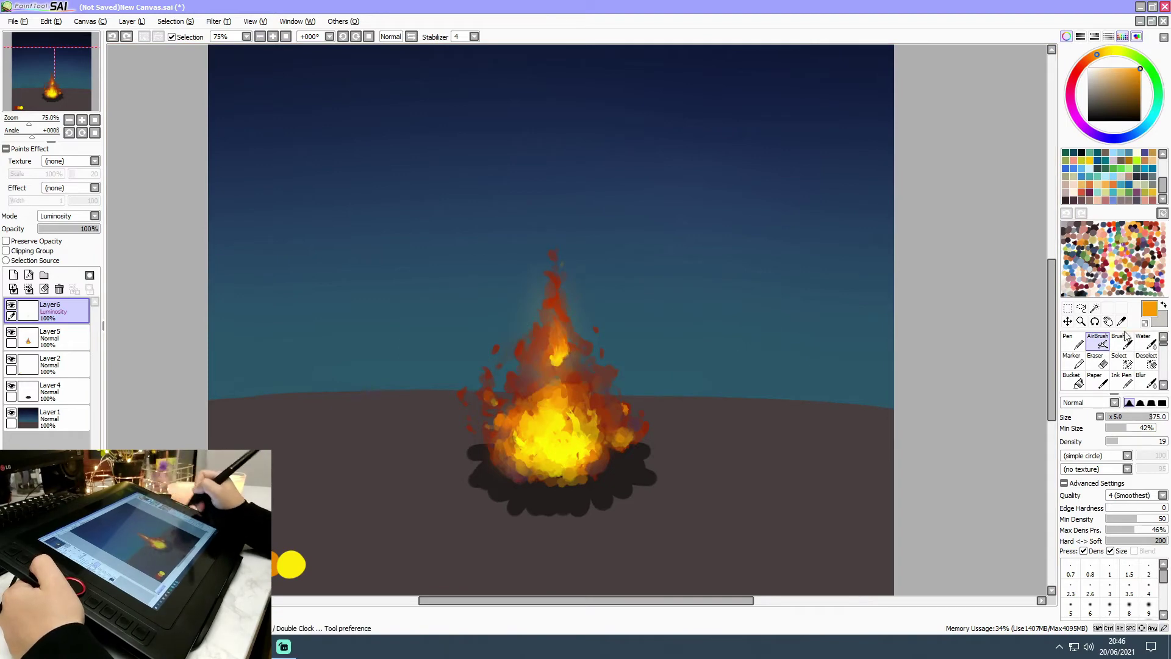
key(ctrl+z)
Step: Set the AirBrush Min Size to 100% and spray a broad orange glow around the whole flame and its base
drag(1134, 428, 1160, 428)
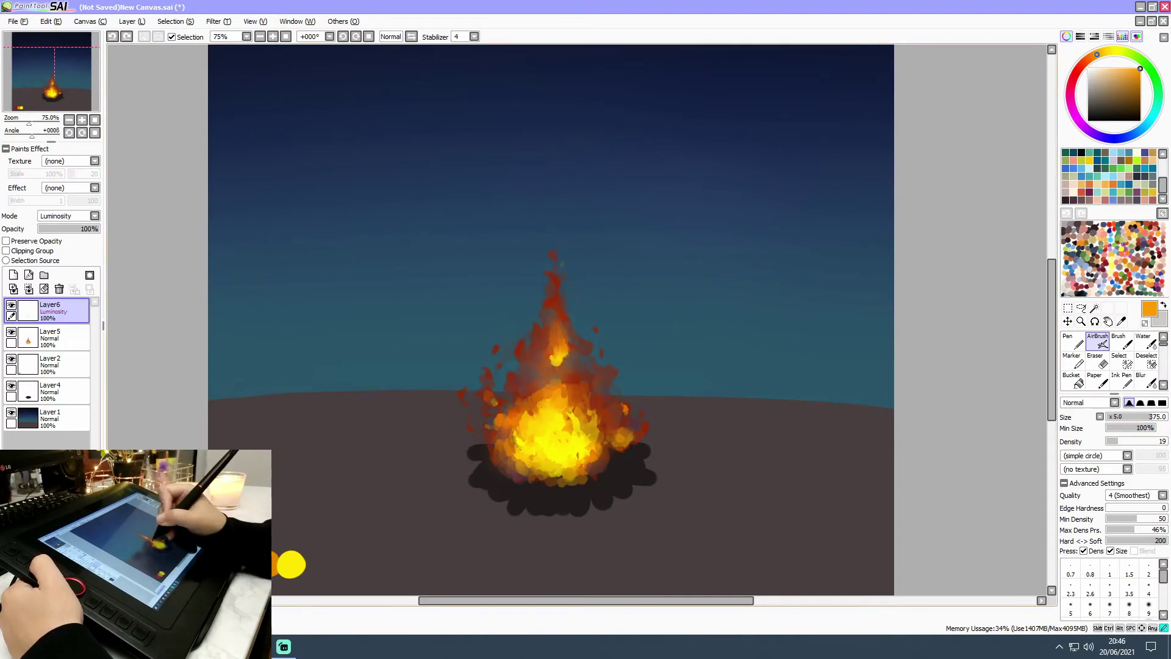
mouse_move(514, 419)
mouse_down()
mouse_move(574, 455)
mouse_move(519, 455)
mouse_move(591, 477)
mouse_move(612, 395)
mouse_up()
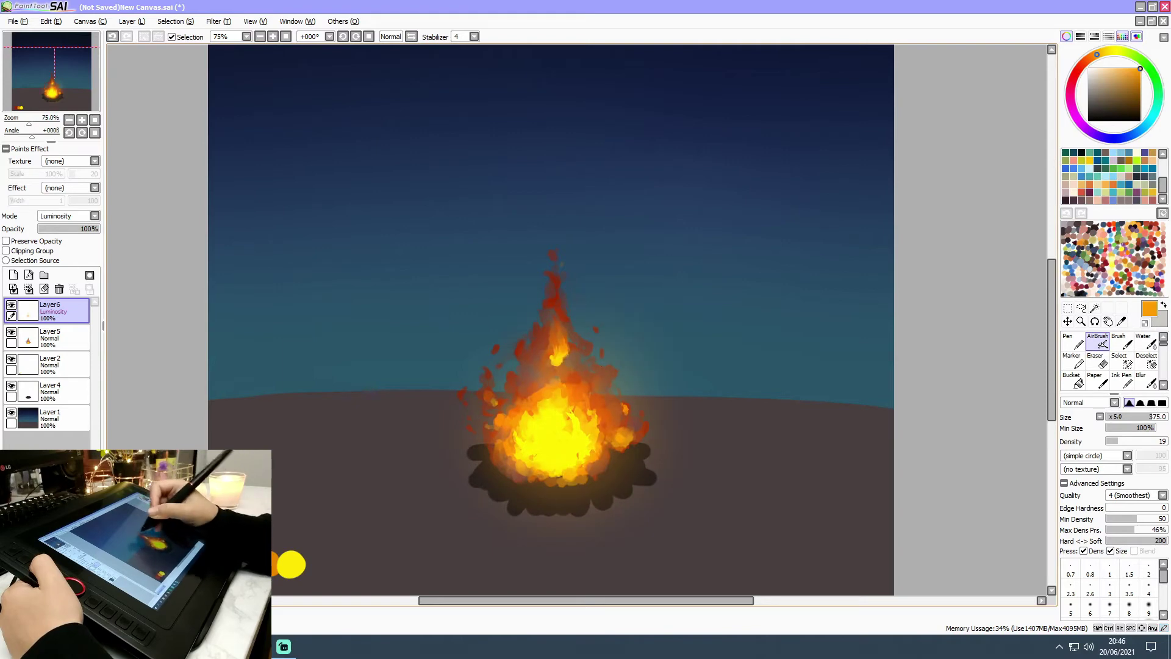
mouse_move(530, 475)
mouse_down()
mouse_move(507, 424)
mouse_move(538, 353)
mouse_up()
drag(488, 421, 573, 495)
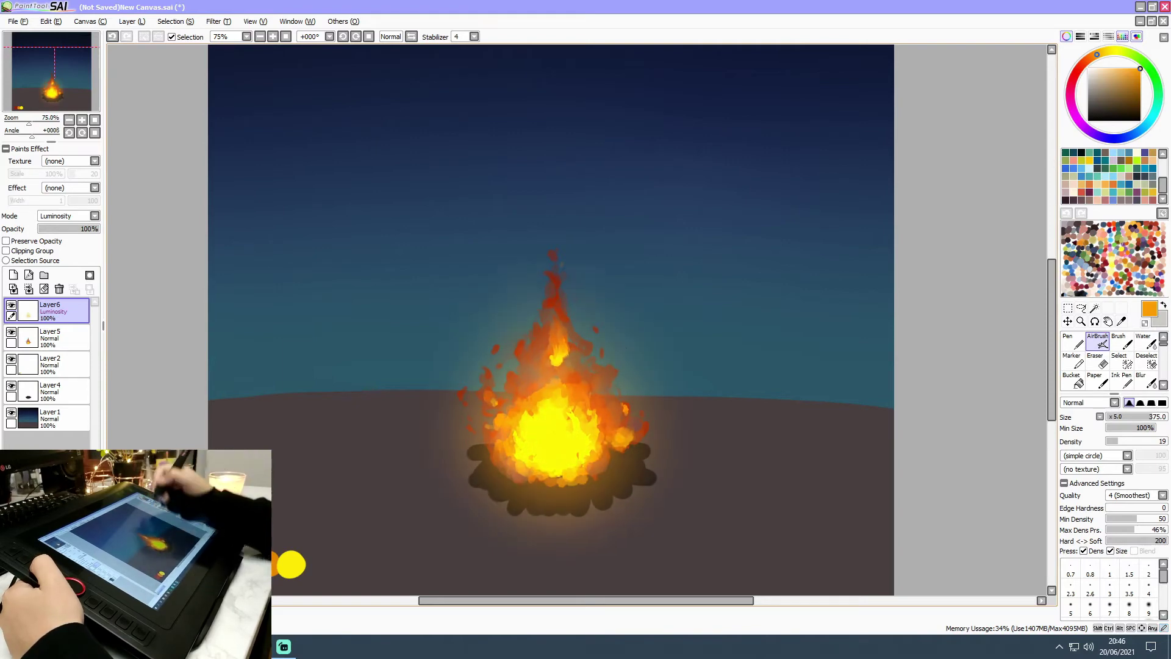
mouse_move(564, 305)
mouse_down()
mouse_move(558, 284)
mouse_move(561, 323)
mouse_up()
mouse_move(601, 454)
mouse_down()
mouse_move(567, 488)
mouse_move(497, 448)
mouse_up()
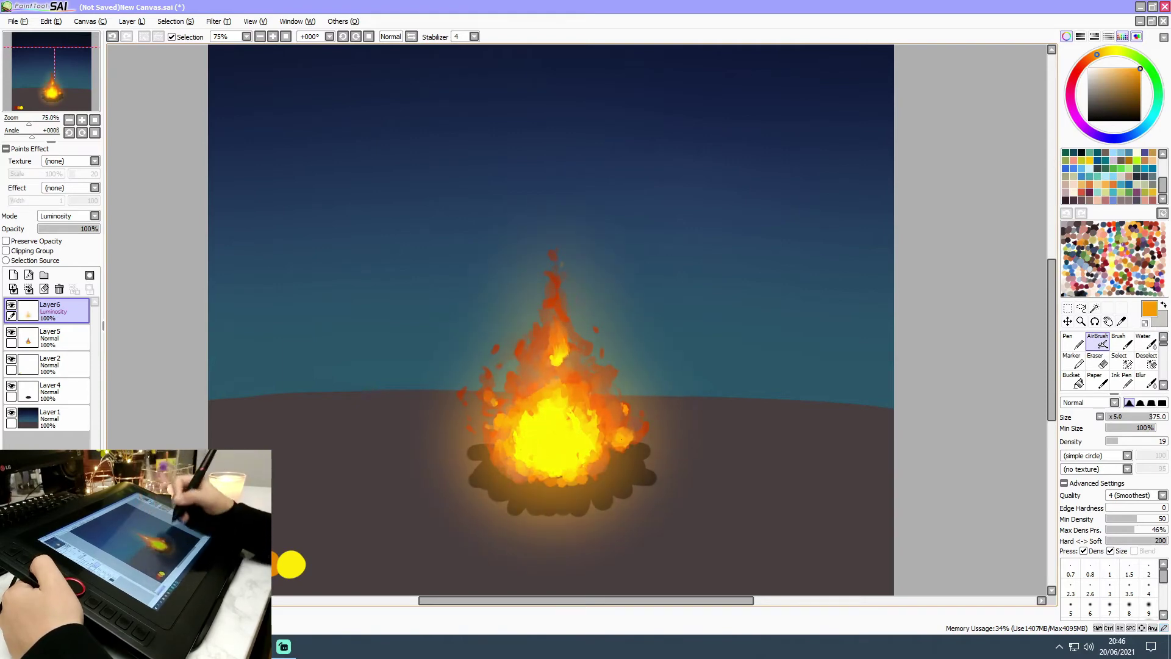
drag(610, 390, 543, 293)
Step: Pick red, blur the glow outward around the campfire with the Water tool at size 500, and return to the AirBrush
click(1079, 73)
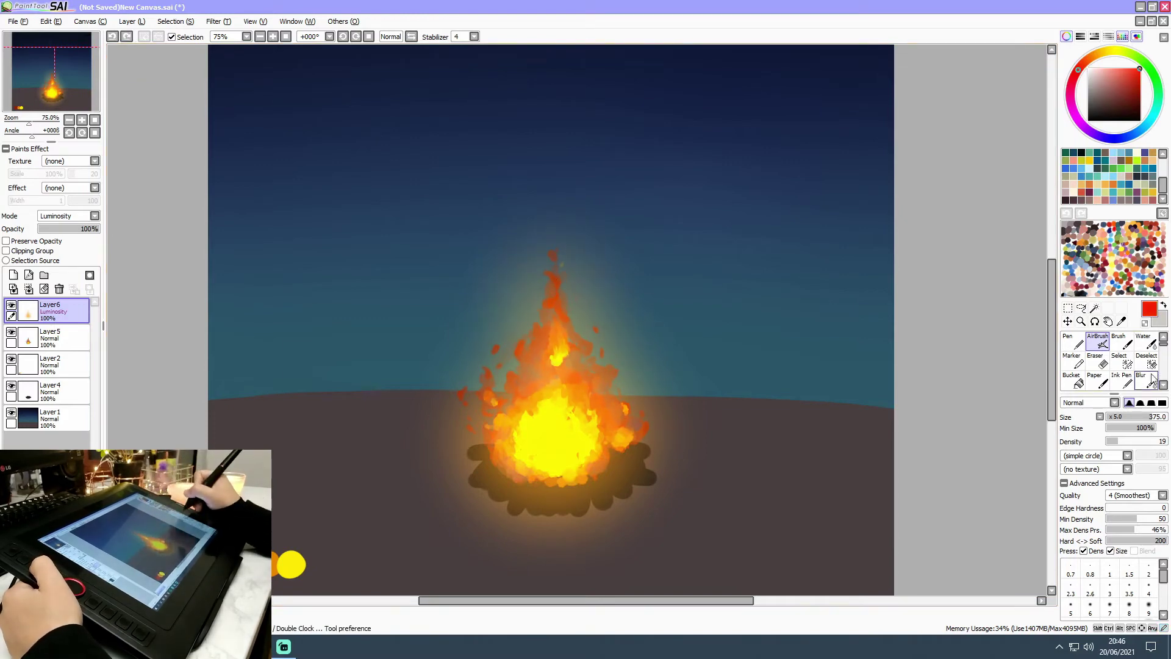
click(1148, 343)
drag(1148, 419, 1166, 418)
mouse_move(549, 439)
mouse_down()
mouse_move(557, 316)
mouse_move(539, 421)
mouse_up()
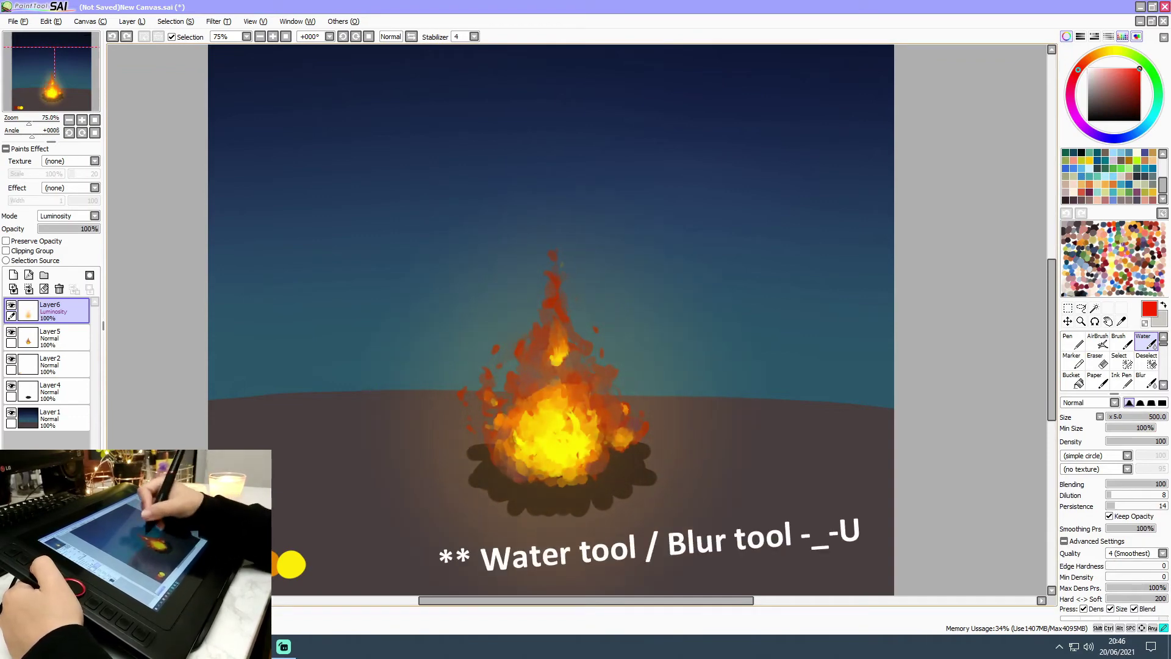
click(1113, 337)
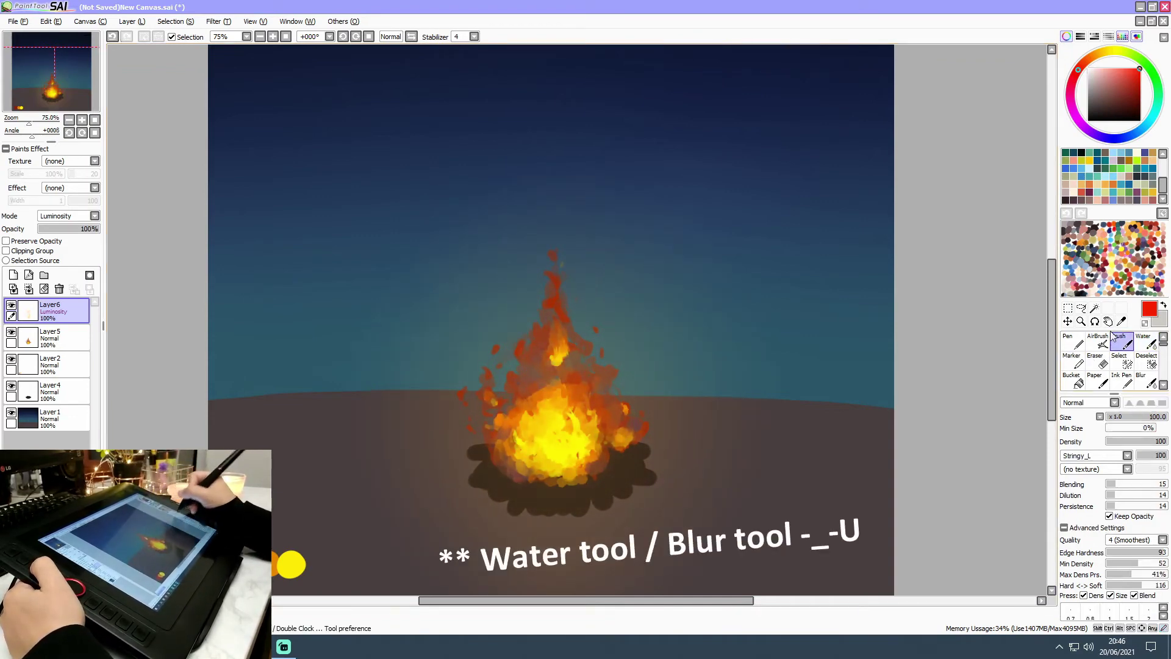
click(1100, 341)
key(ctrl+z)
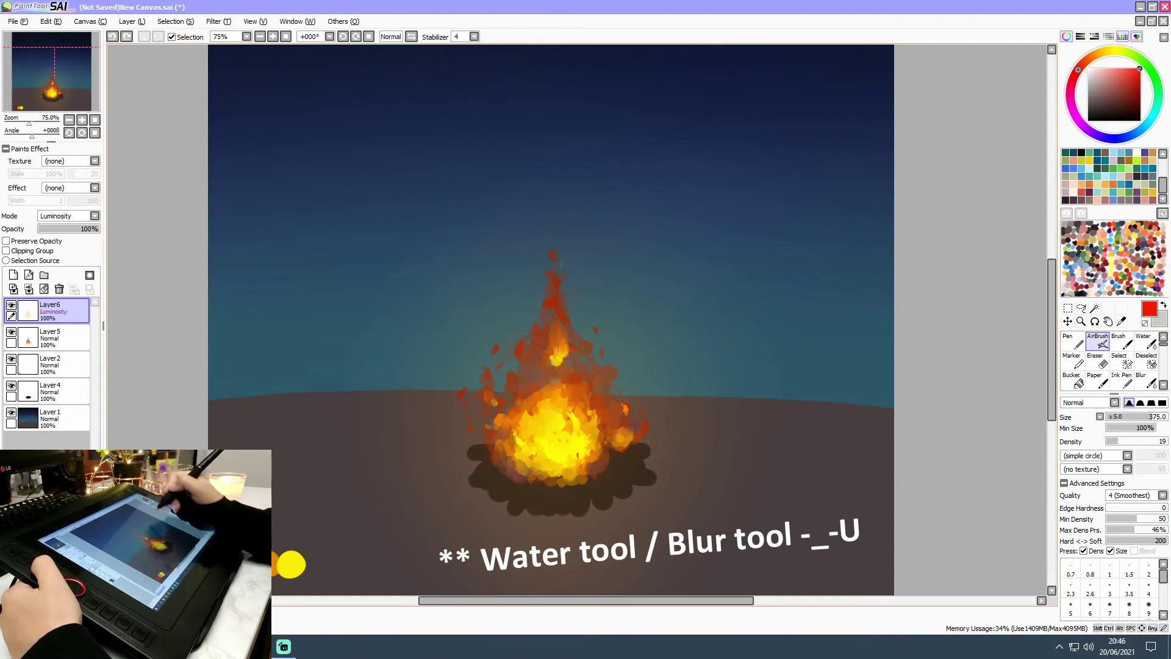
drag(565, 397, 576, 442)
key(ctrl+z)
Step: Pick an orange hue and airbrush a brighter glow over the flame's core, undoing the extra stroke on the upper flame
click(1088, 61)
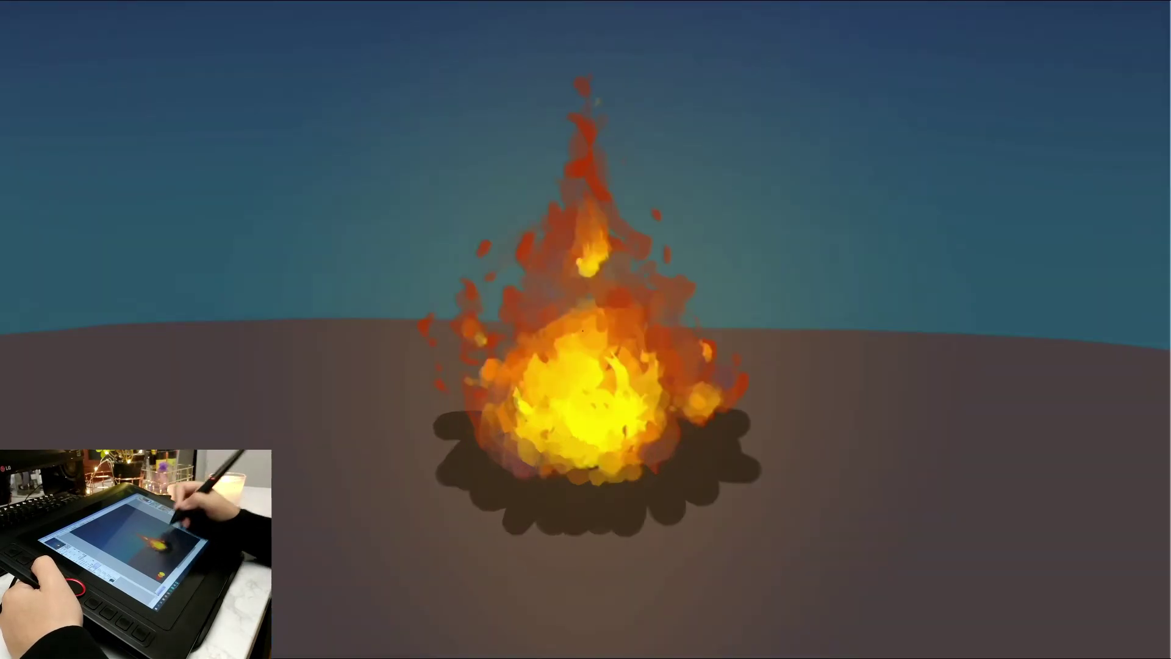
mouse_move(568, 391)
mouse_down()
mouse_move(586, 406)
mouse_move(582, 397)
mouse_up()
key(ctrl+z)
drag(590, 230, 590, 214)
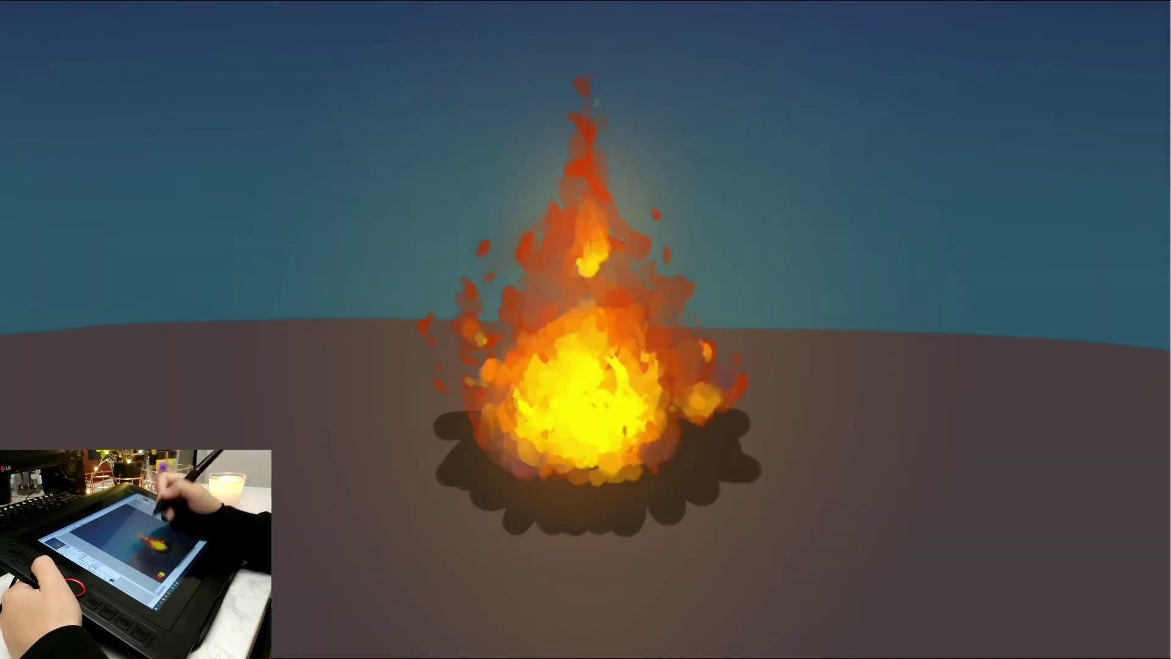
key(ctrl+z)
Step: Reduce the AirBrush size and brighten the flame's tip, the small upper flame and the core with glowing highlights
key(bracketleft)
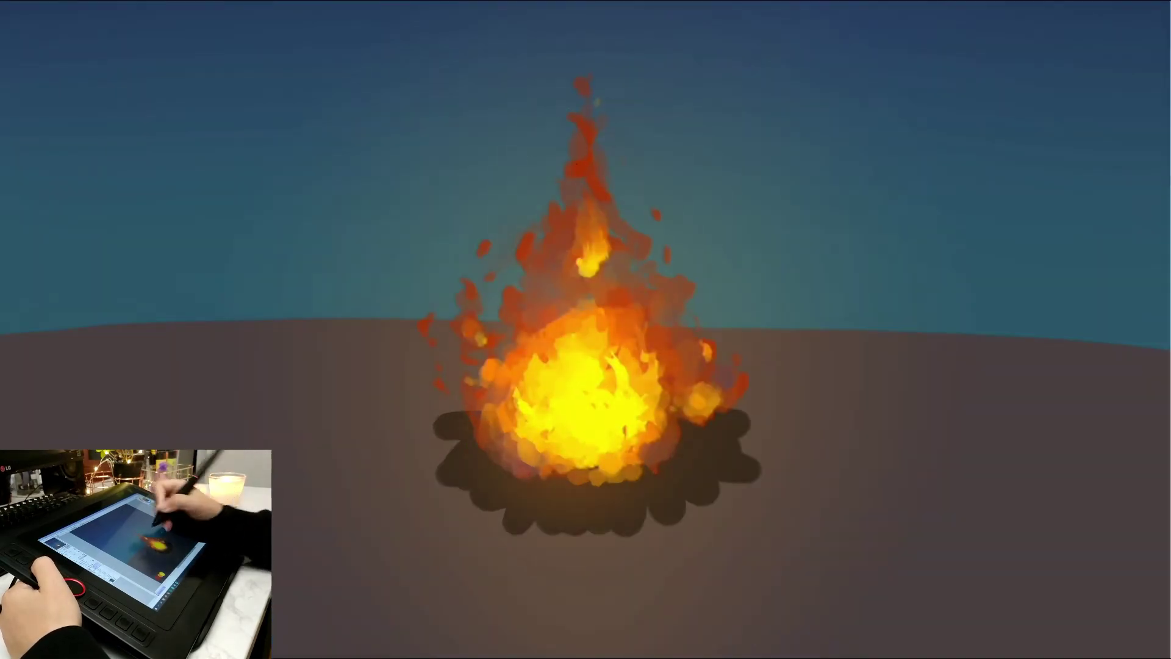
drag(581, 174, 593, 144)
key(ctrl+z)
mouse_move(592, 236)
mouse_down()
mouse_move(585, 255)
mouse_move(601, 260)
mouse_move(598, 233)
mouse_up()
mouse_move(581, 334)
mouse_down()
mouse_move(556, 354)
mouse_move(563, 380)
mouse_move(527, 380)
mouse_move(497, 418)
mouse_up()
click(569, 440)
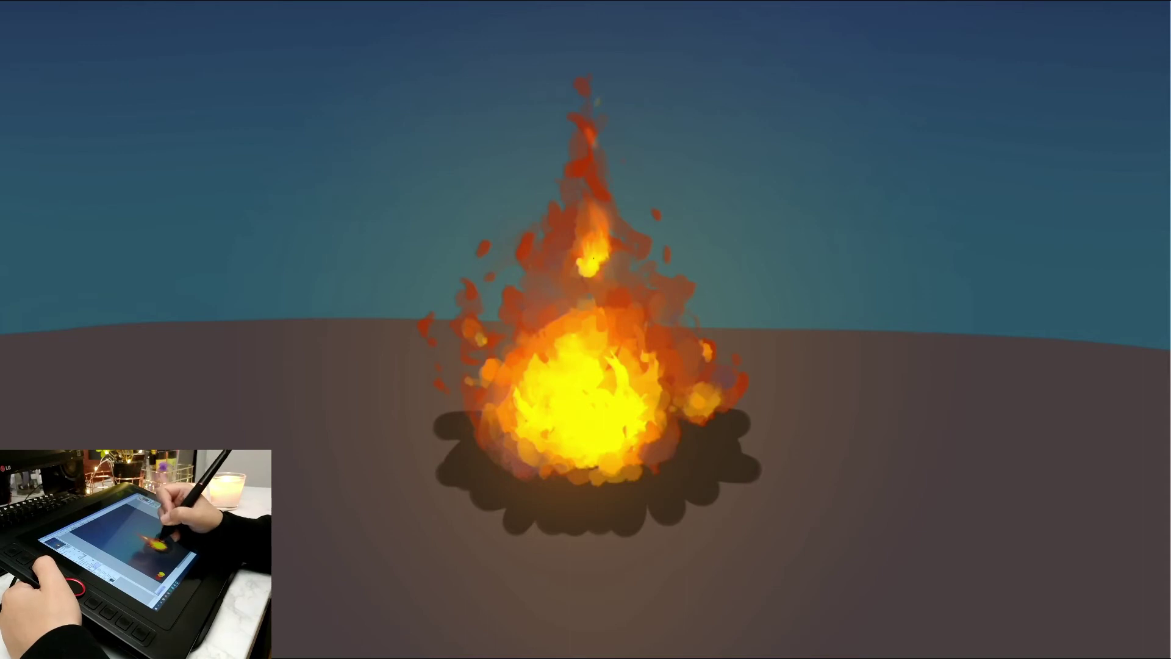
Step: Airbrush small glow dabs beside the small upper flame and on the orange embers at the flame's right side
drag(593, 247, 594, 223)
key(ctrl+z)
click(572, 265)
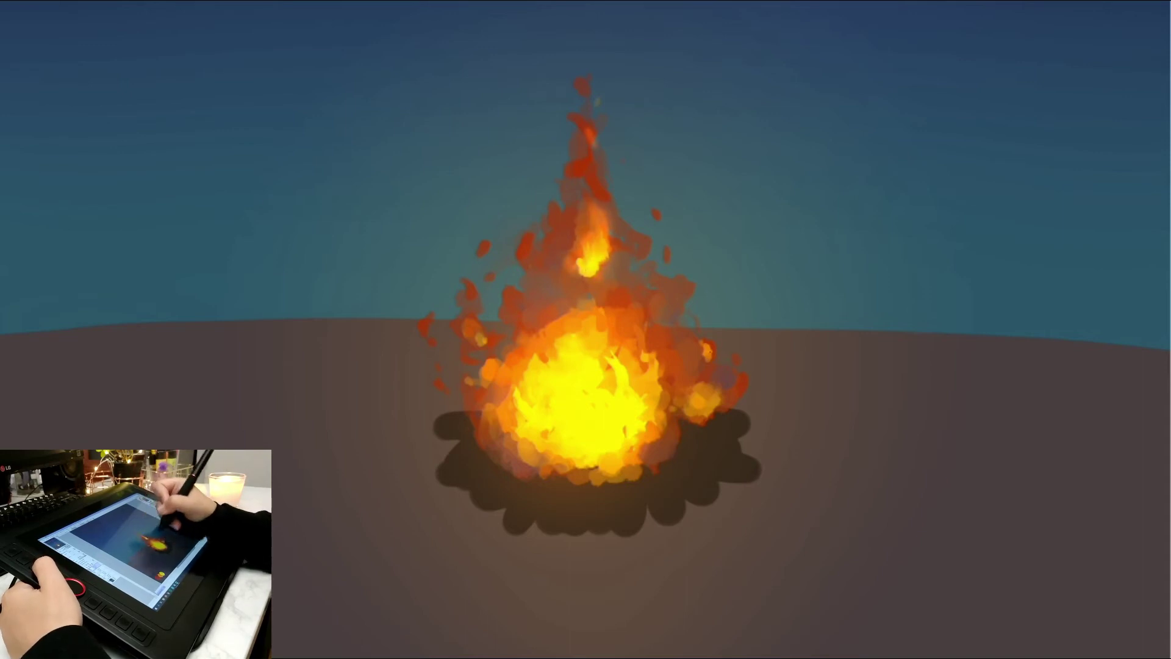
click(708, 352)
click(704, 401)
click(723, 394)
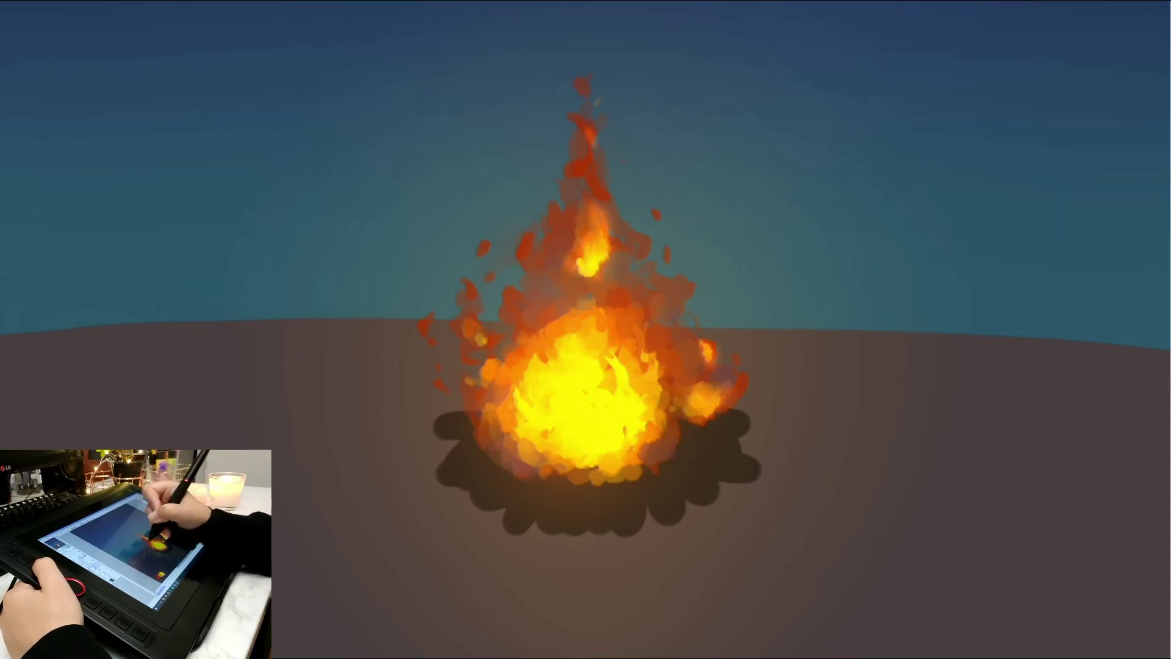
Step: Airbrush a glow onto the ember at the flame's left side, undoing the first dabs and repainting them
click(476, 331)
click(483, 346)
key(ctrl+z)
key(ctrl+z)
drag(475, 330, 481, 344)
click(480, 345)
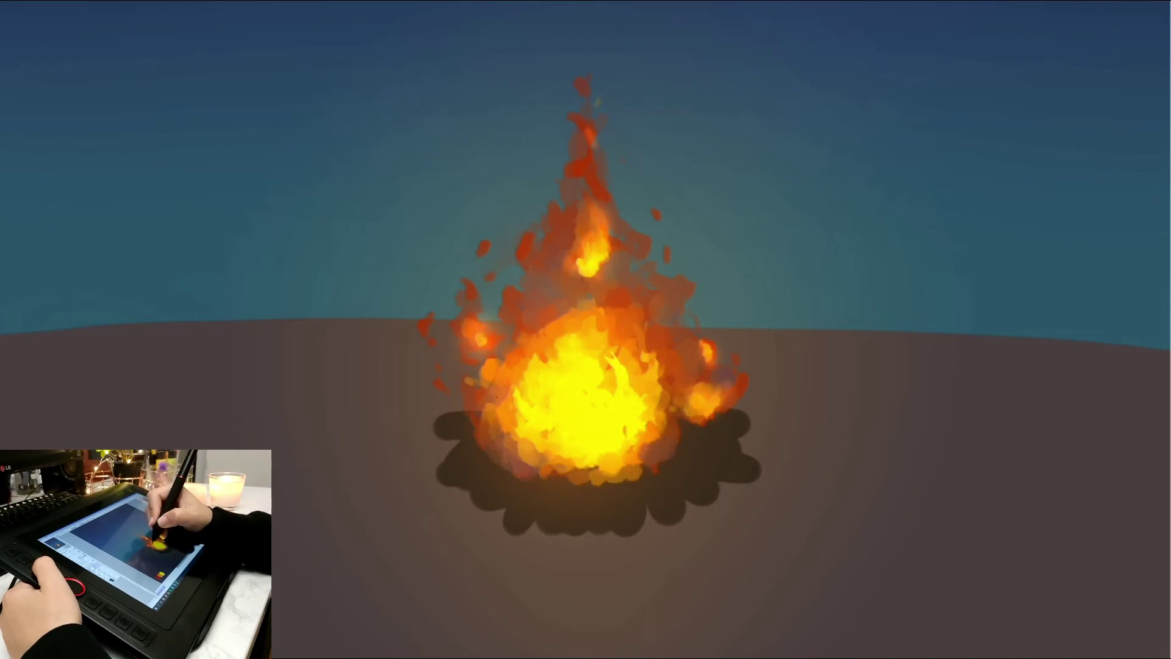
Step: Airbrush a soft glow along the lower left edge of the flame, and undo the last dab on the core
click(488, 398)
drag(496, 431, 509, 444)
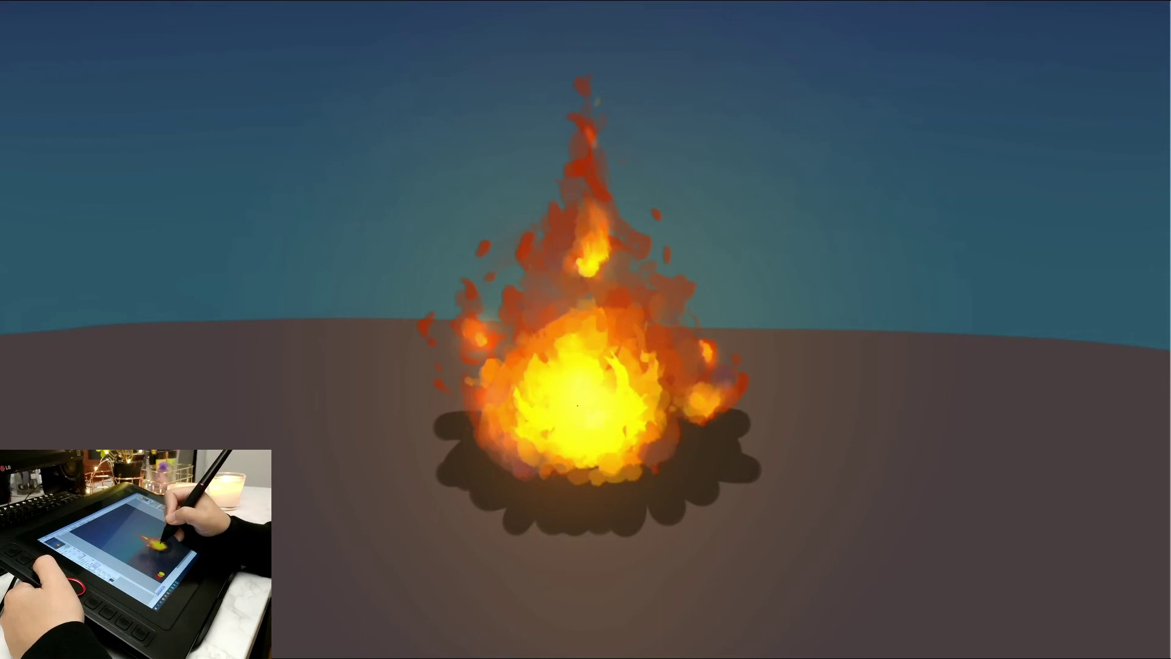
click(589, 419)
key(ctrl+z)
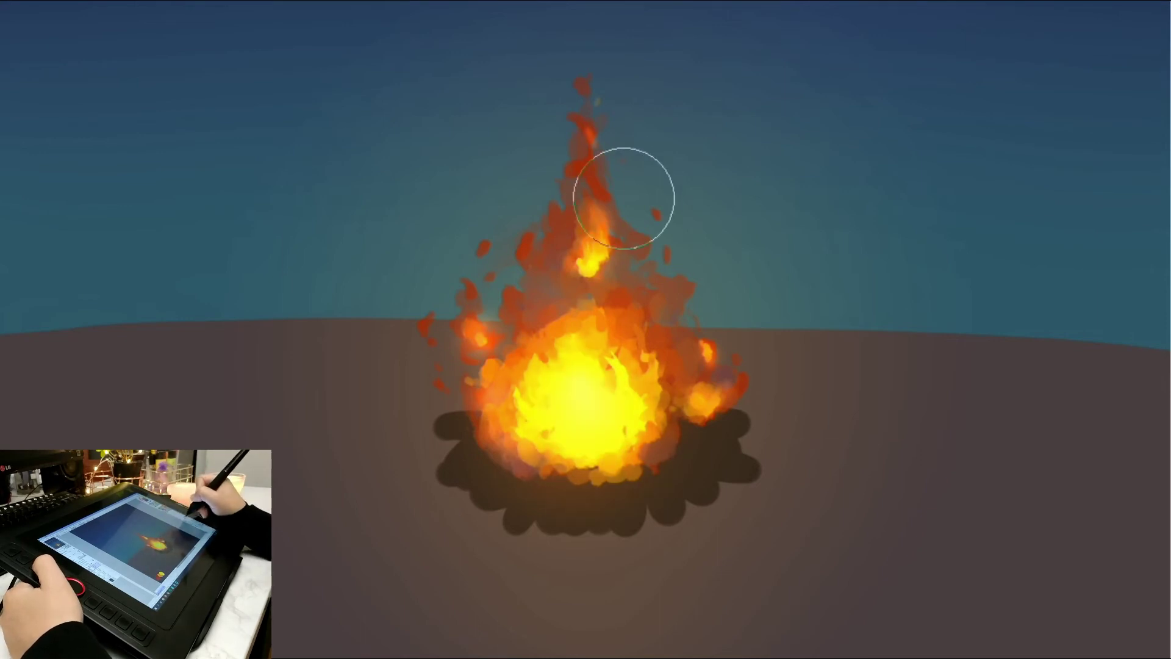
Step: Airbrush bright yellow light over the flame's core, undoing the dab made on the small upper flame
drag(552, 418, 598, 389)
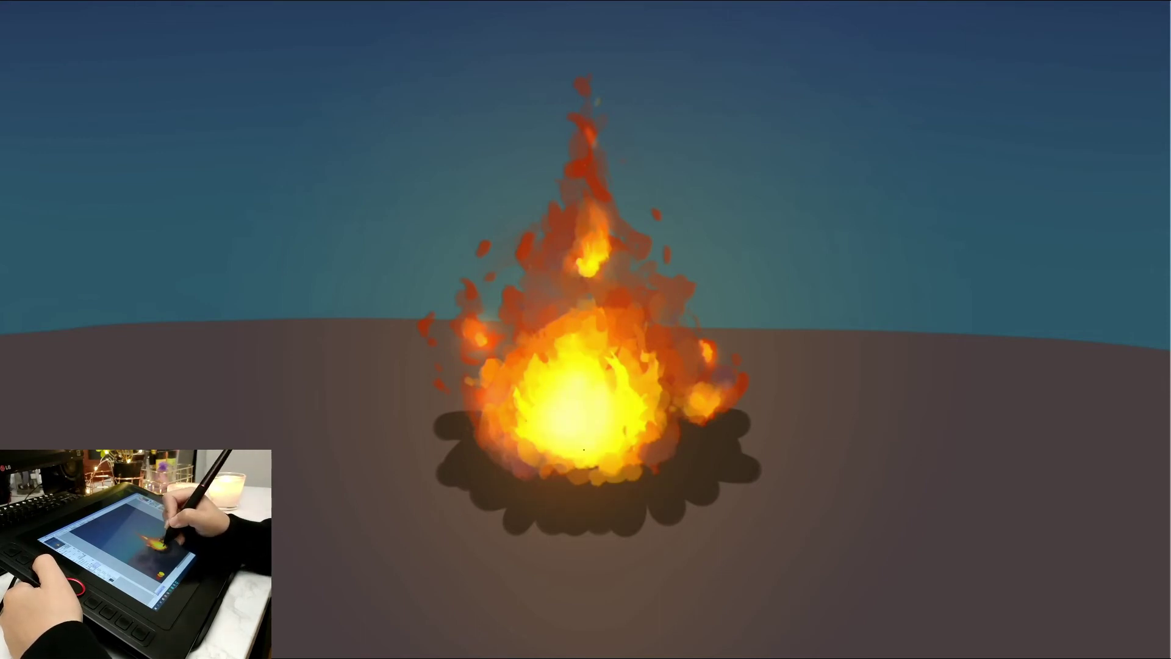
mouse_move(584, 450)
mouse_down()
mouse_move(615, 432)
mouse_move(630, 399)
mouse_move(605, 435)
mouse_move(504, 403)
mouse_move(513, 424)
mouse_move(562, 330)
mouse_up()
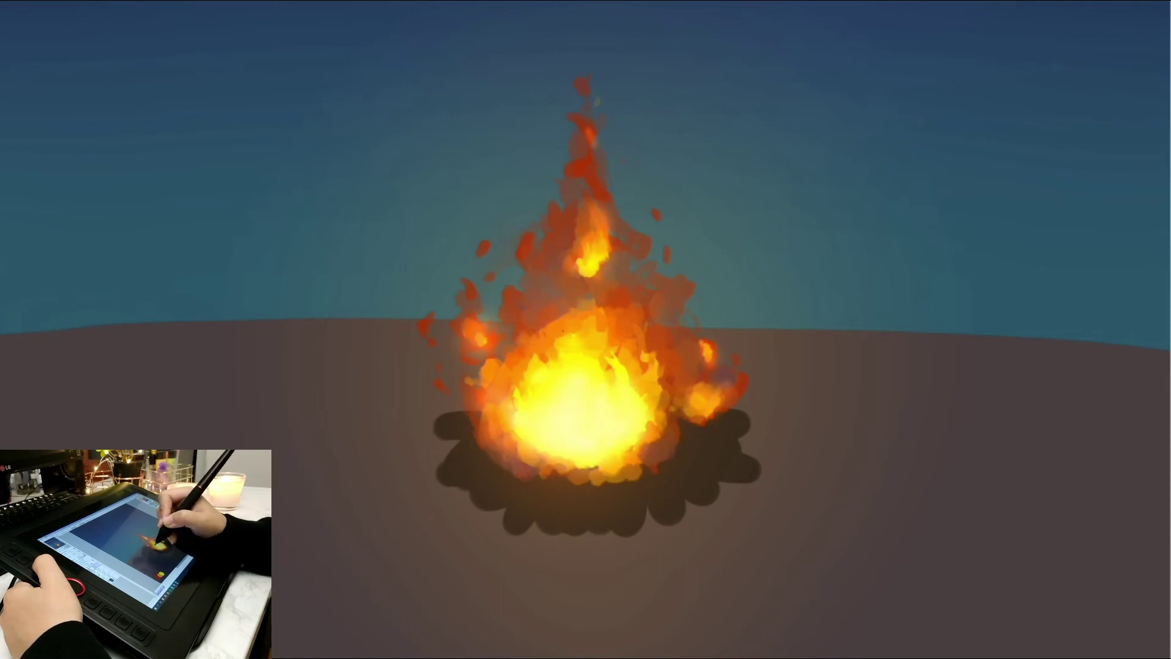
drag(584, 259, 596, 269)
key(ctrl+z)
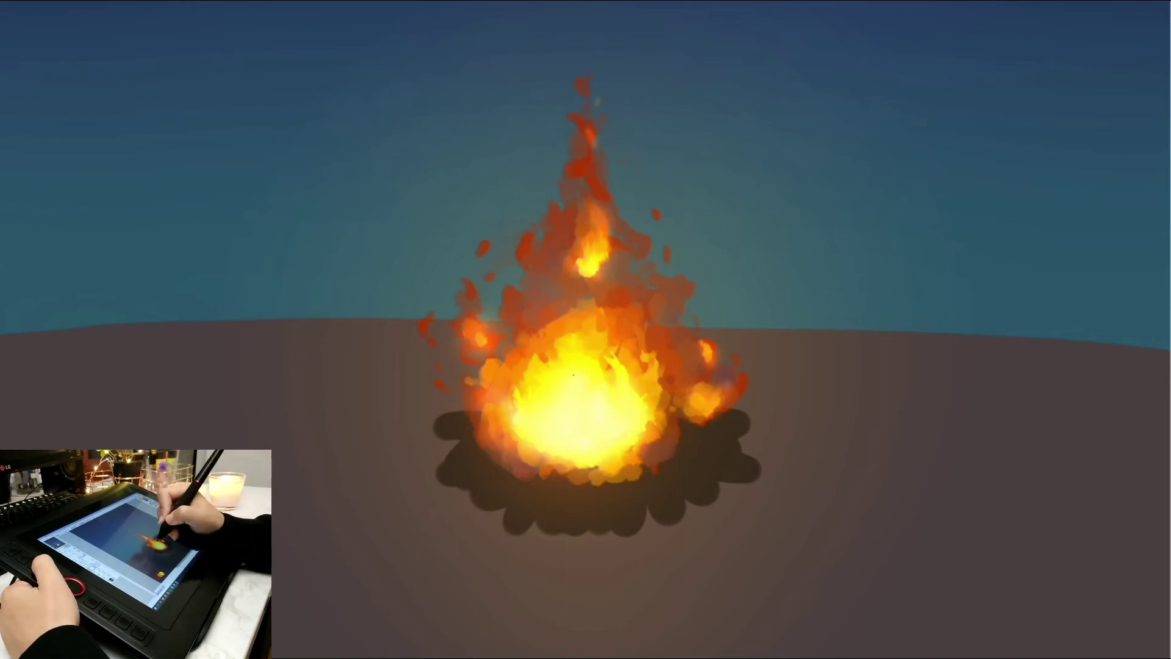
mouse_move(561, 359)
mouse_down()
mouse_move(585, 344)
mouse_move(655, 399)
mouse_move(648, 428)
mouse_up()
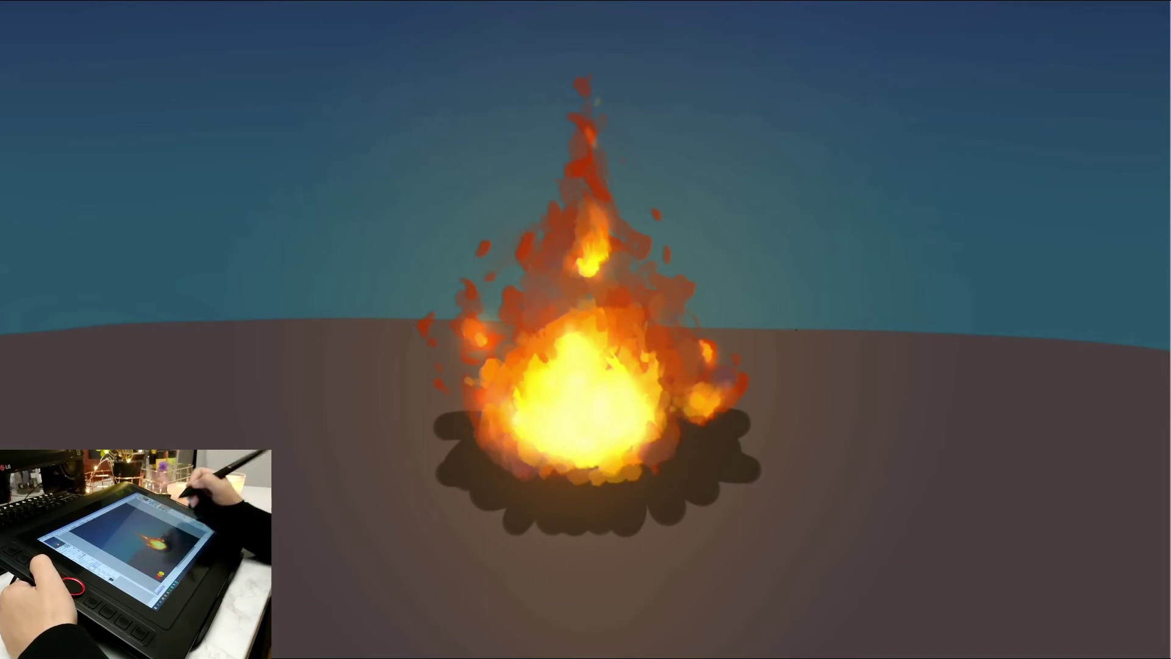
Step: Brighten the core's lower rim and its upper edges with pale yellow glow strokes
mouse_move(712, 409)
mouse_down()
mouse_move(702, 390)
mouse_move(708, 404)
mouse_up()
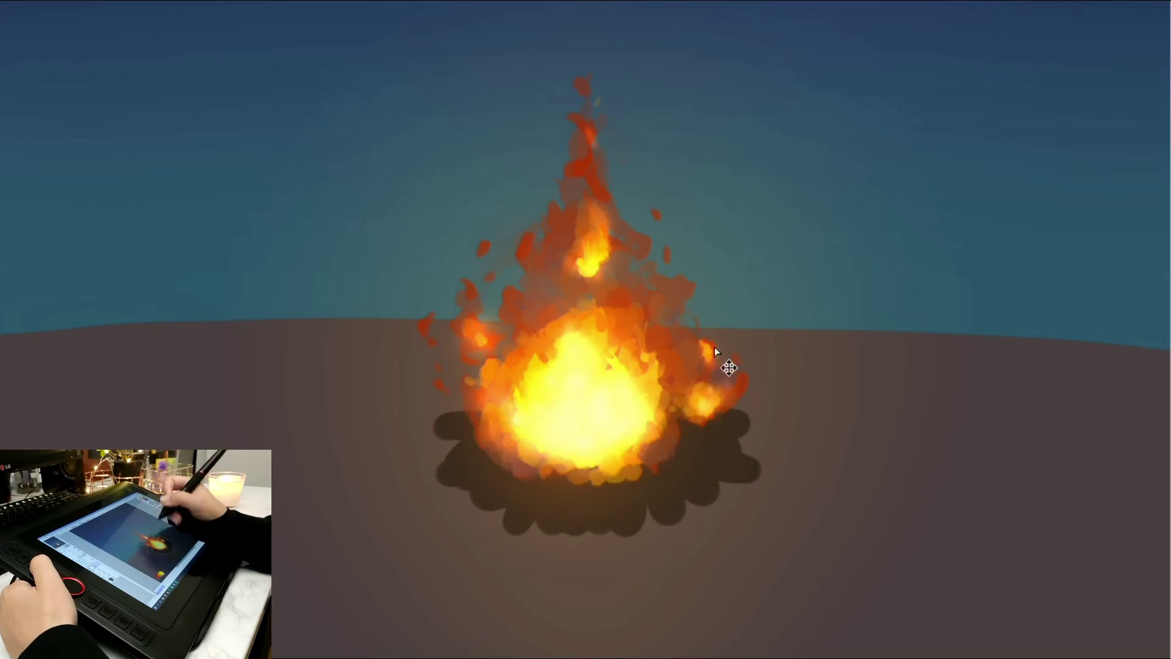
mouse_move(547, 459)
mouse_down()
mouse_move(580, 466)
mouse_move(641, 444)
mouse_up()
mouse_move(574, 466)
mouse_down()
mouse_move(552, 466)
mouse_move(516, 413)
mouse_move(655, 416)
mouse_move(656, 373)
mouse_move(616, 337)
mouse_up()
drag(631, 373, 624, 344)
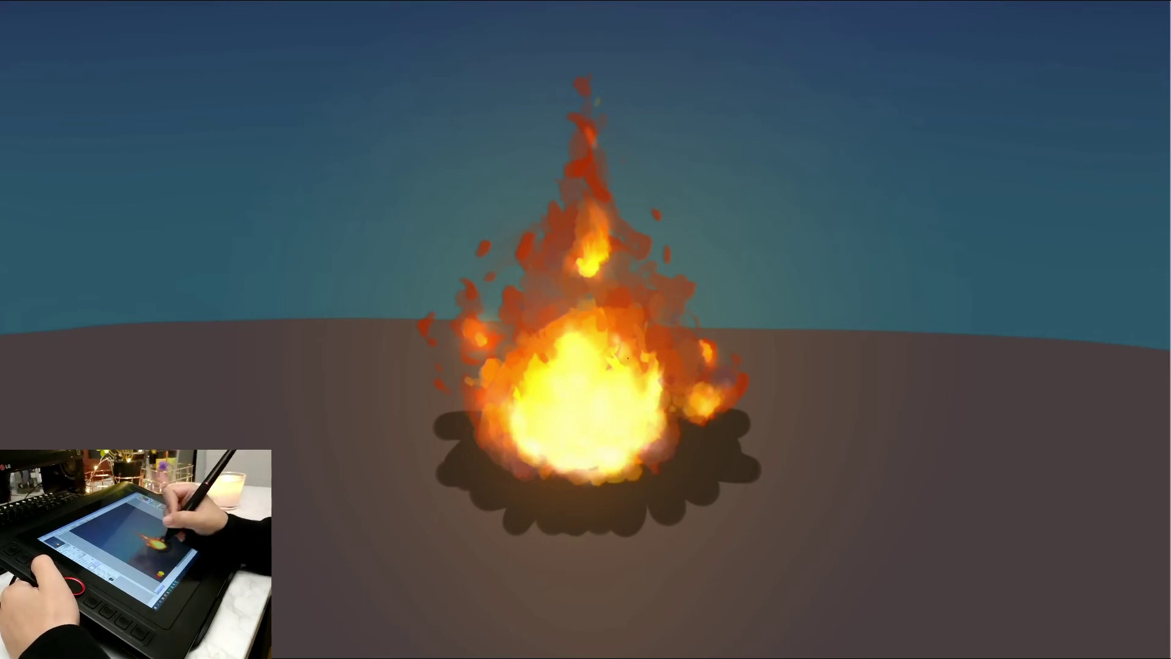
drag(543, 366, 558, 339)
drag(525, 392, 538, 365)
Step: Add glowing highlights to the small upper flame, the flame's tip and the ember at the flame's left side
drag(586, 270, 597, 216)
drag(588, 146, 588, 139)
drag(485, 328, 476, 345)
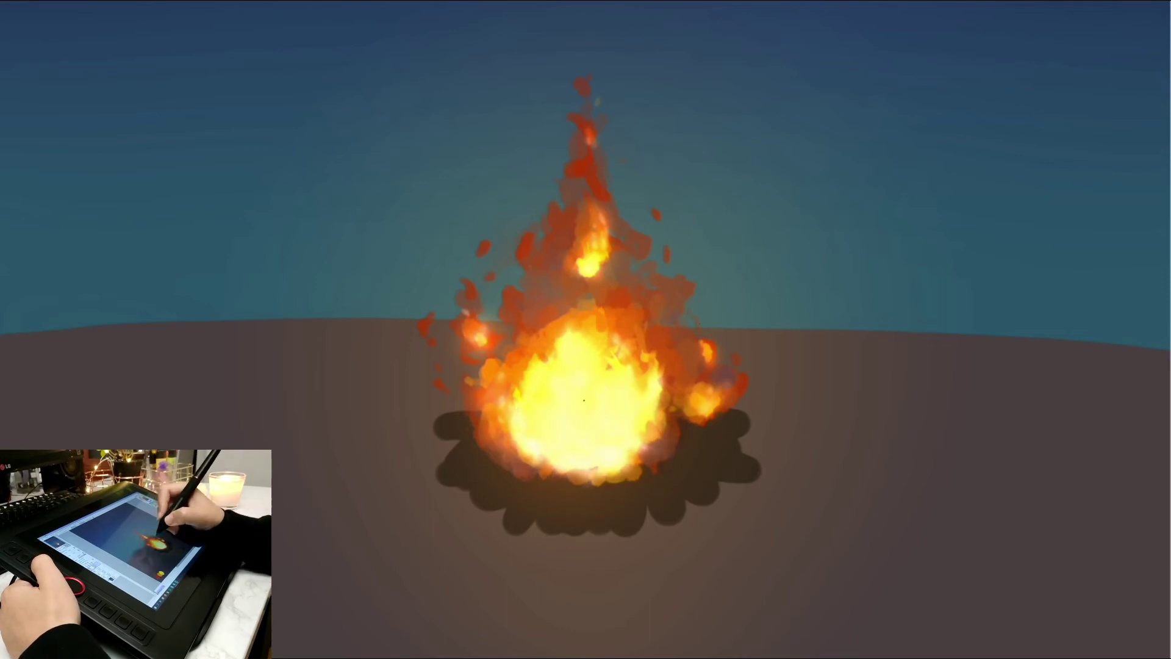
Step: Dab orange-red patches over the middle and upper part of the bright core
drag(599, 429, 627, 401)
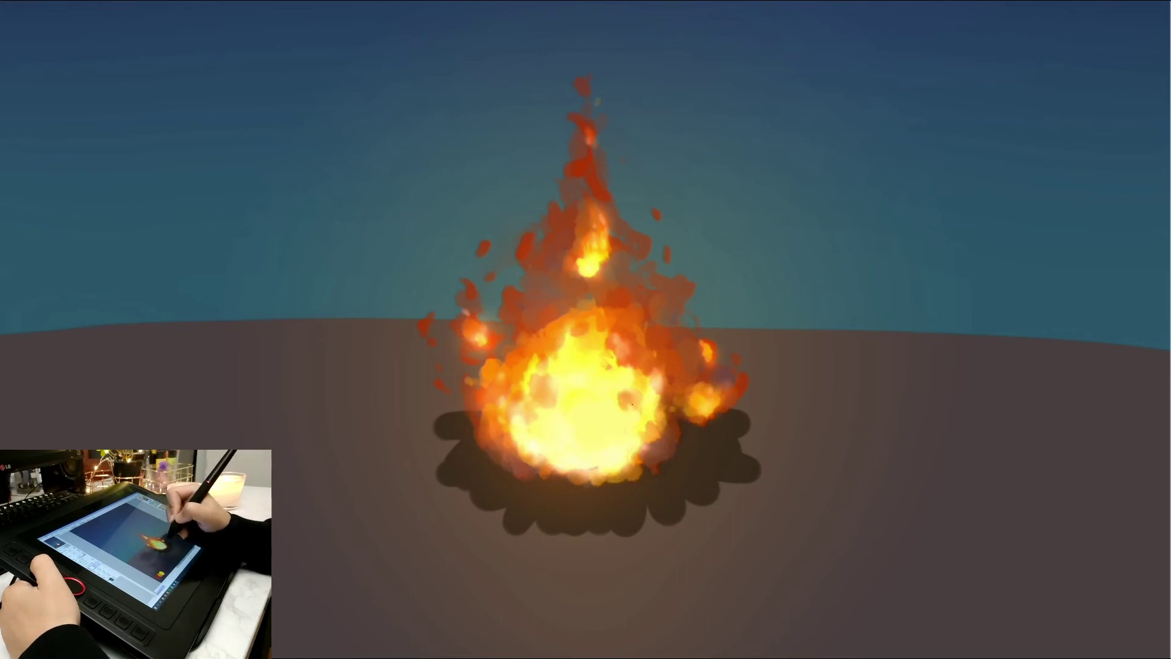
mouse_move(581, 334)
mouse_down()
mouse_move(583, 320)
mouse_move(579, 368)
mouse_up()
mouse_move(600, 361)
mouse_down()
mouse_move(599, 336)
mouse_move(601, 374)
mouse_up()
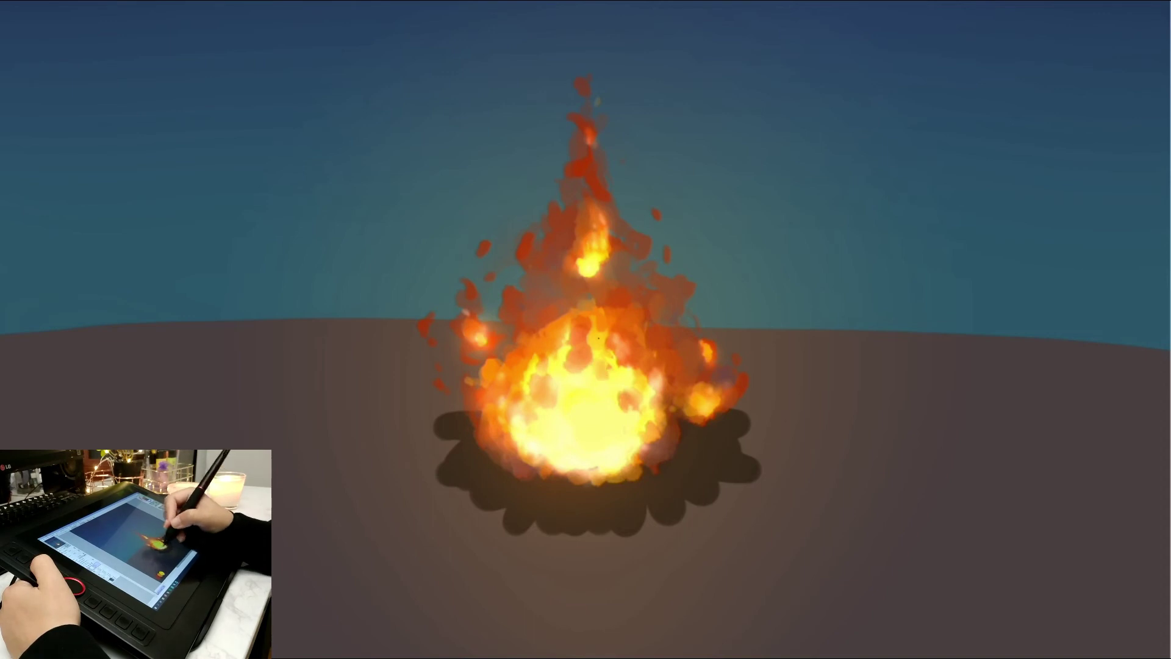
mouse_move(598, 316)
mouse_down()
mouse_move(599, 346)
mouse_move(570, 334)
mouse_up()
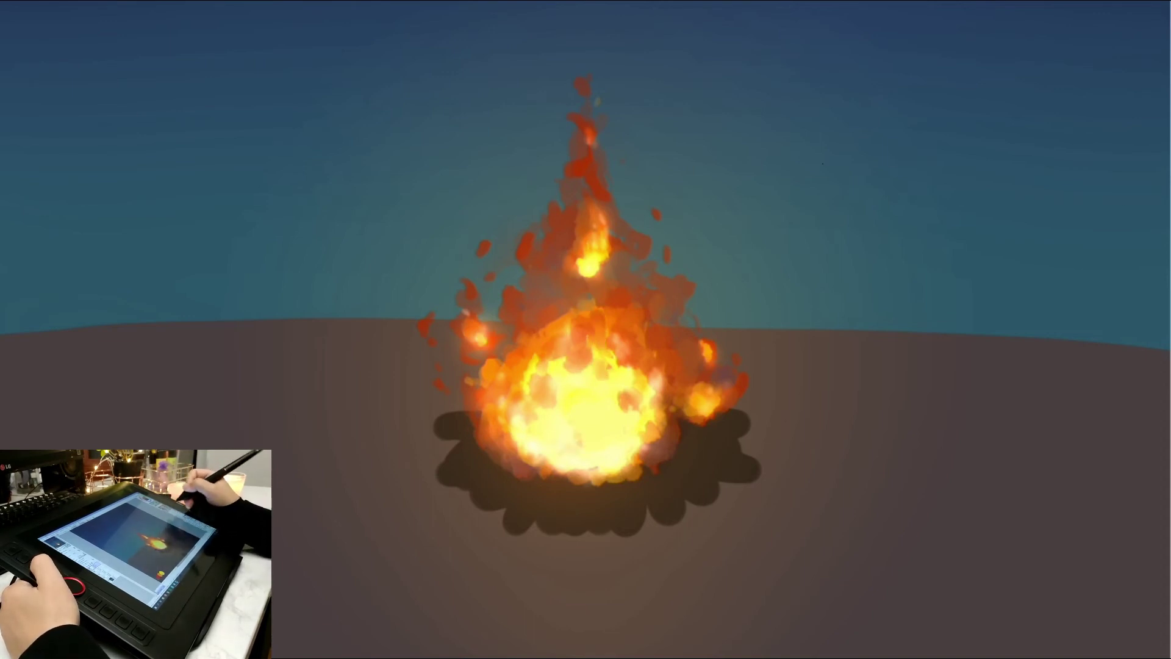
Step: Repaint the upper core with orange and bright yellow strokes up to its peak, undoing unwanted strokes
mouse_move(601, 336)
mouse_down()
mouse_move(584, 365)
mouse_move(571, 358)
mouse_move(542, 392)
mouse_up()
drag(568, 349, 591, 293)
drag(610, 360, 625, 335)
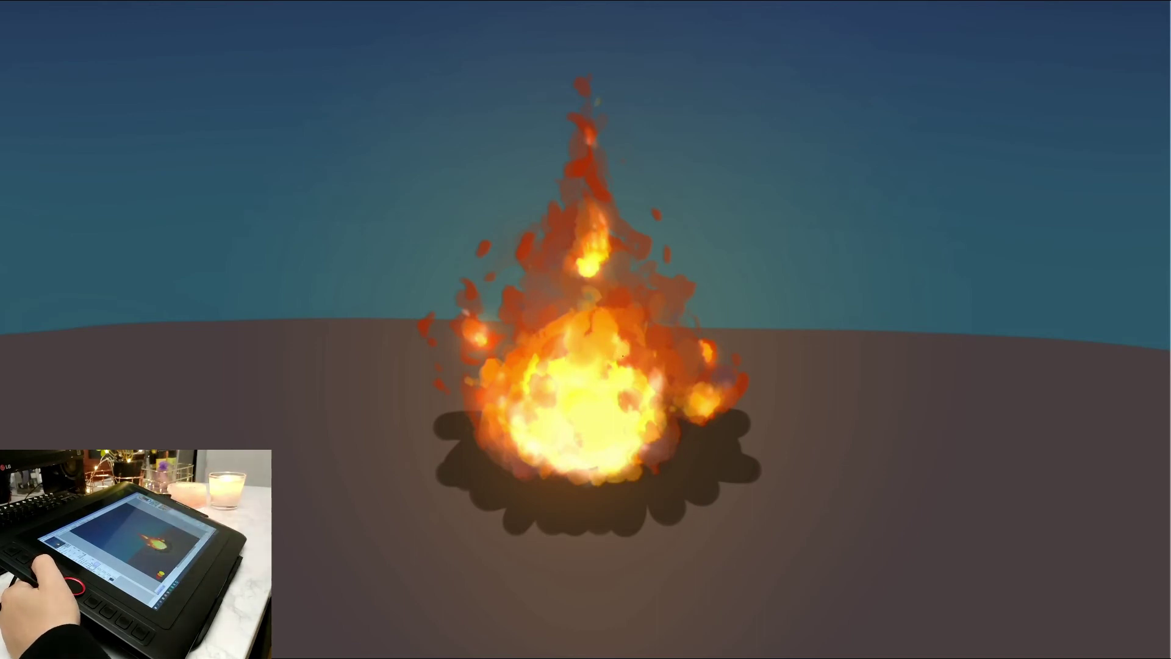
mouse_move(558, 358)
mouse_down()
mouse_move(561, 336)
mouse_move(584, 326)
mouse_up()
drag(605, 375, 602, 328)
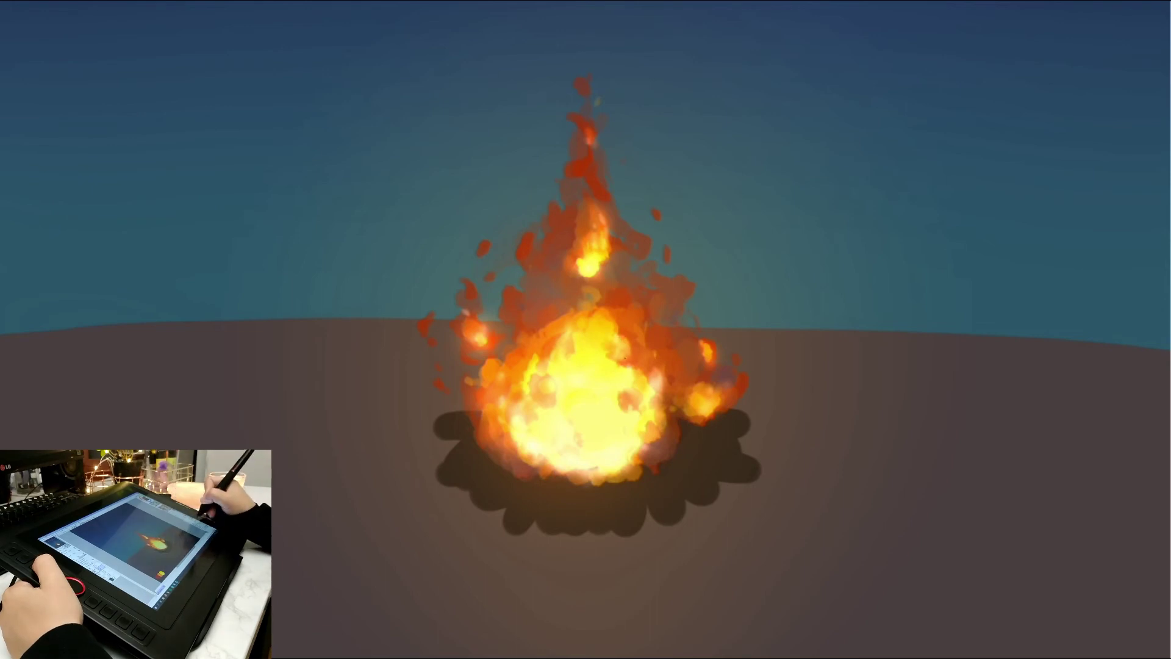
key(ctrl+z)
key(ctrl+z)
key(ctrl+z)
key(ctrl+z)
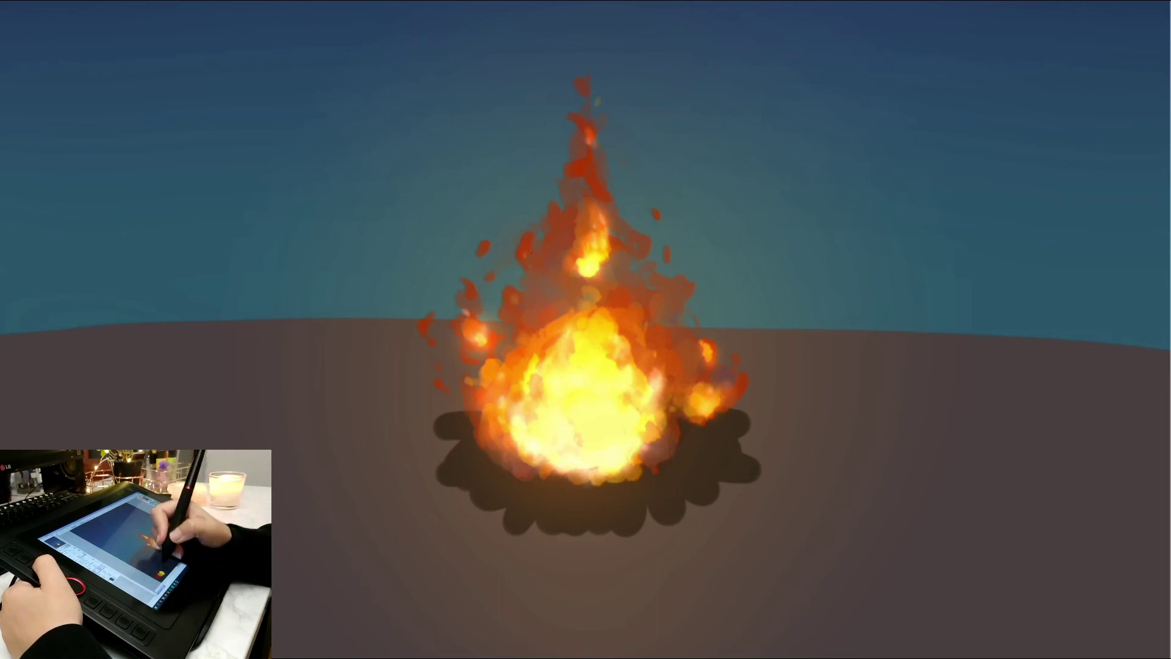
Step: Dab yellow-orange spots onto the embers beside the small upper flame and along the flame's right side
drag(526, 252, 524, 258)
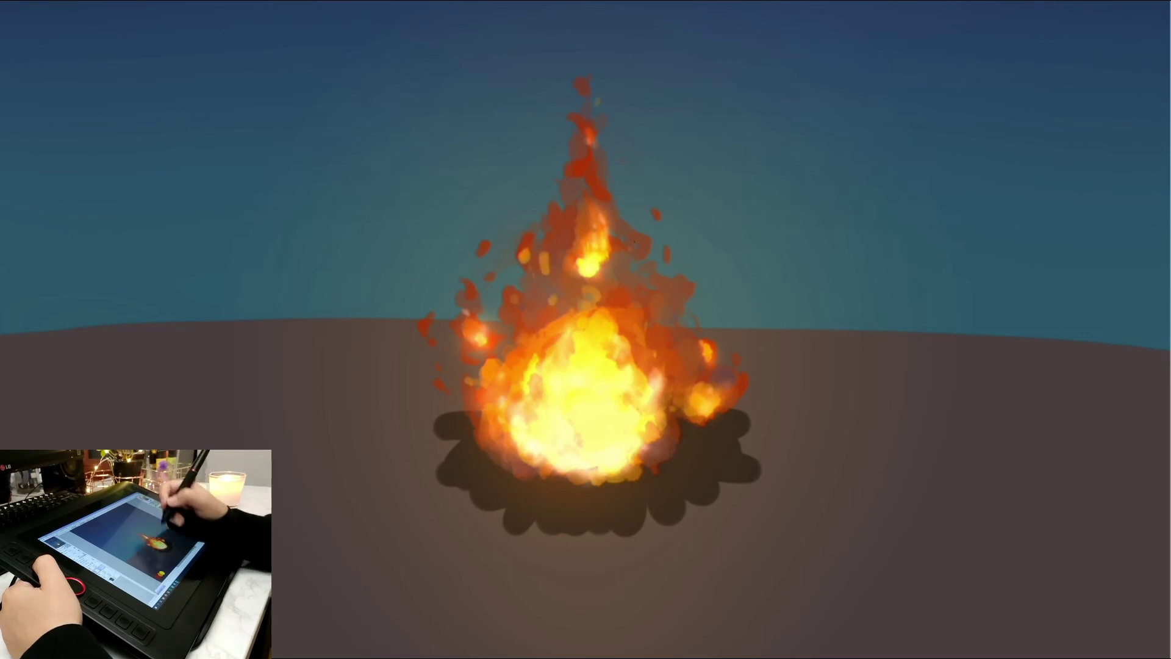
mouse_move(654, 308)
mouse_down()
mouse_move(657, 338)
mouse_move(668, 287)
mouse_move(653, 347)
mouse_up()
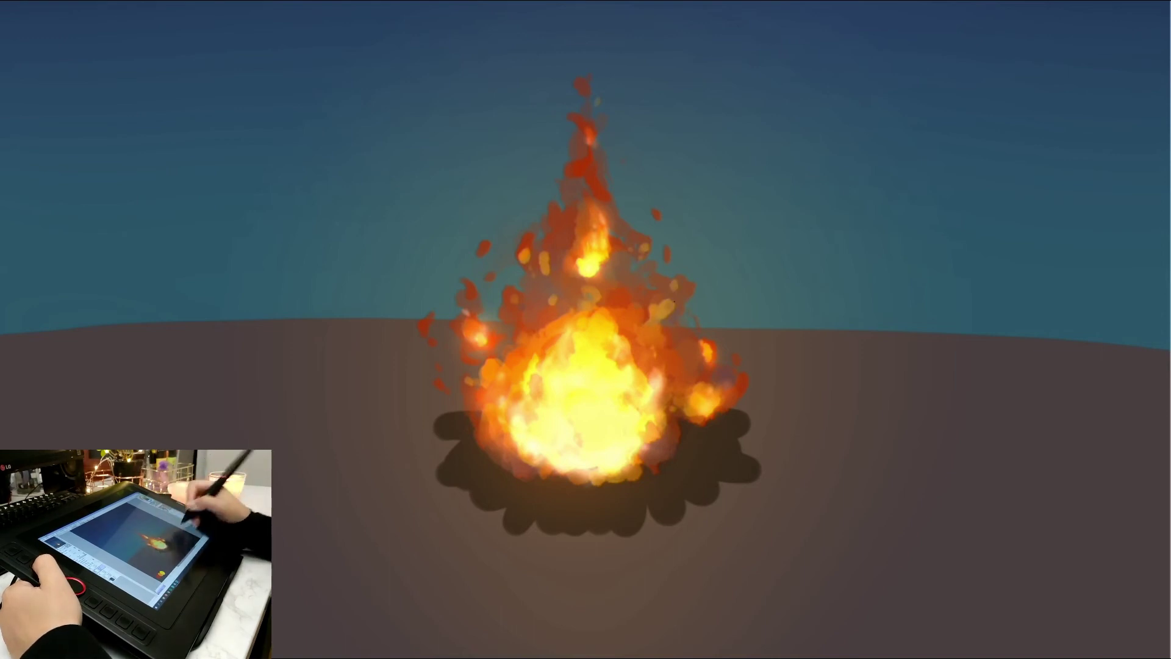
drag(540, 259, 529, 258)
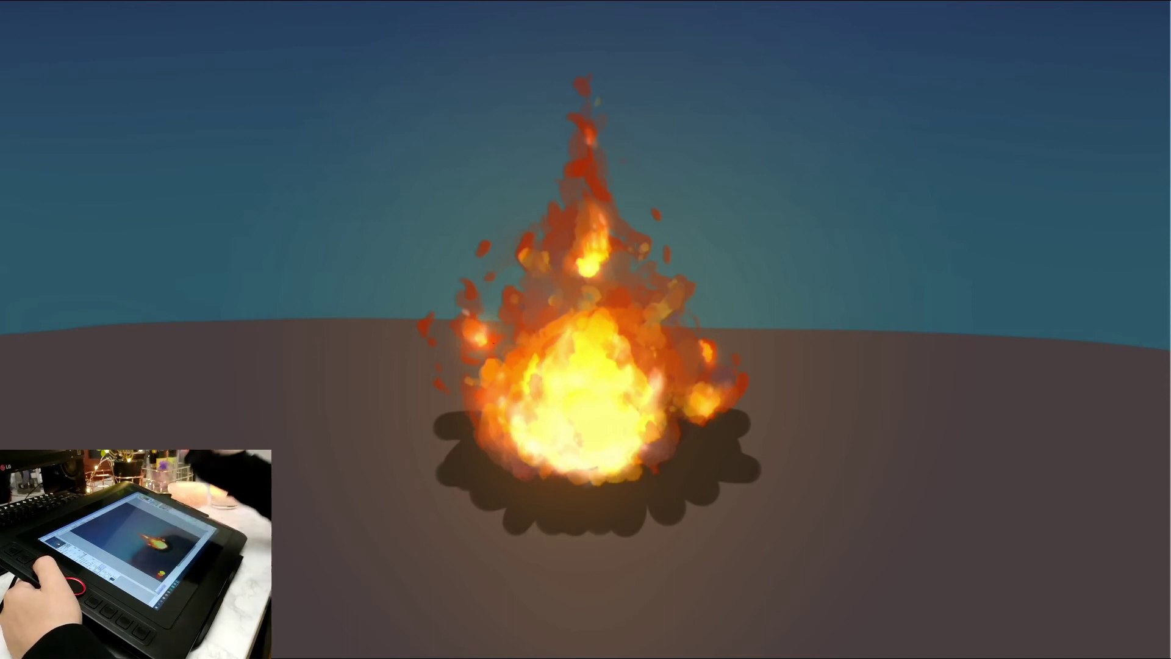
drag(711, 356, 709, 367)
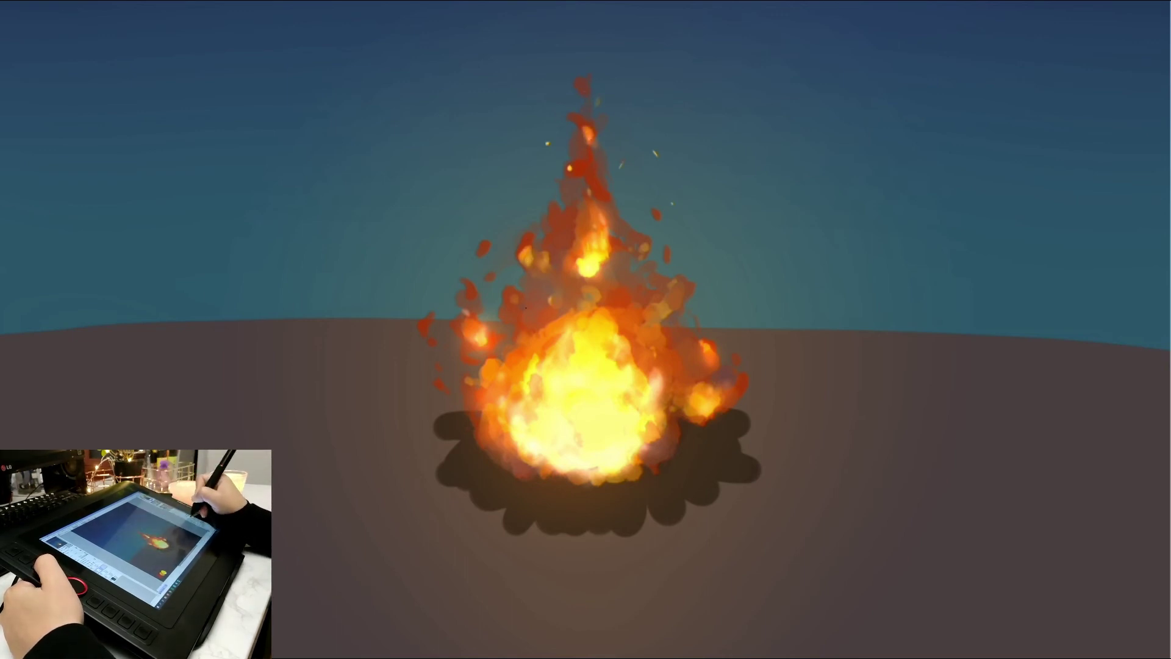
Step: Paint thin yellow flame licks rising from the top and upper sides of the core, undoing one stray stroke
drag(681, 294, 670, 314)
drag(637, 322, 591, 288)
drag(565, 332, 591, 277)
drag(627, 352, 623, 319)
key(ctrl+z)
drag(637, 368, 633, 355)
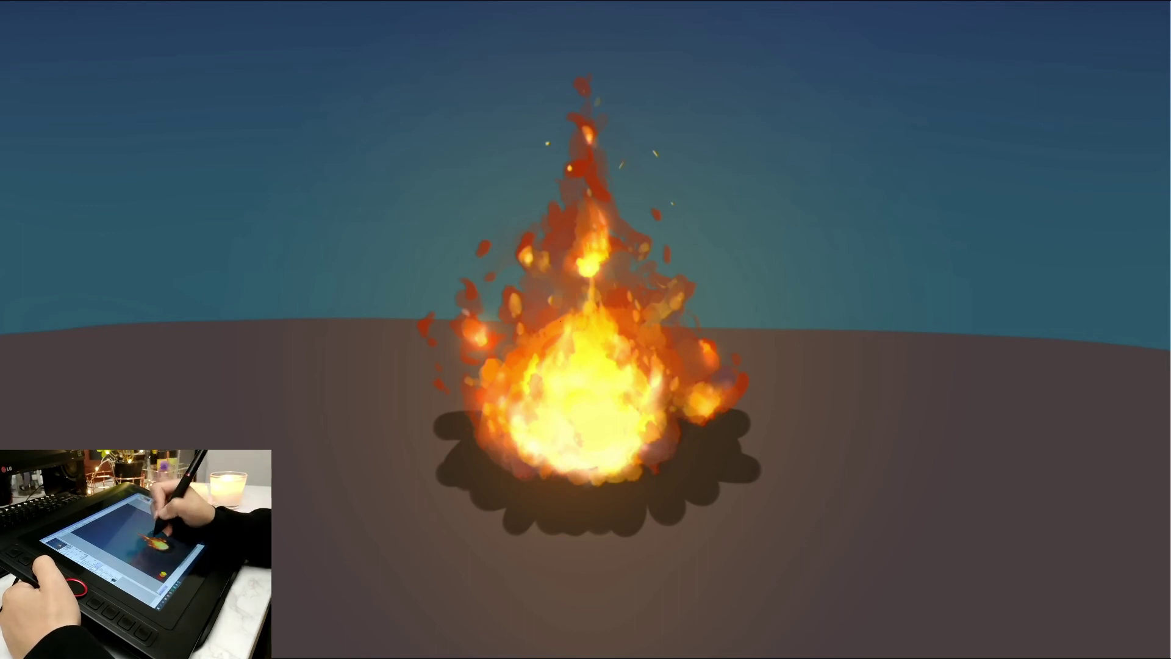
drag(547, 348, 575, 304)
drag(620, 319, 644, 370)
Step: Dab bright orange highlights onto the outer embers at both sides, beside the small upper flame and on the flame's tip
drag(429, 319, 423, 331)
mouse_move(699, 364)
mouse_down()
mouse_move(699, 379)
mouse_move(711, 363)
mouse_up()
mouse_move(743, 368)
mouse_down()
mouse_move(743, 379)
mouse_move(743, 365)
mouse_up()
drag(734, 392, 720, 407)
drag(617, 224, 620, 233)
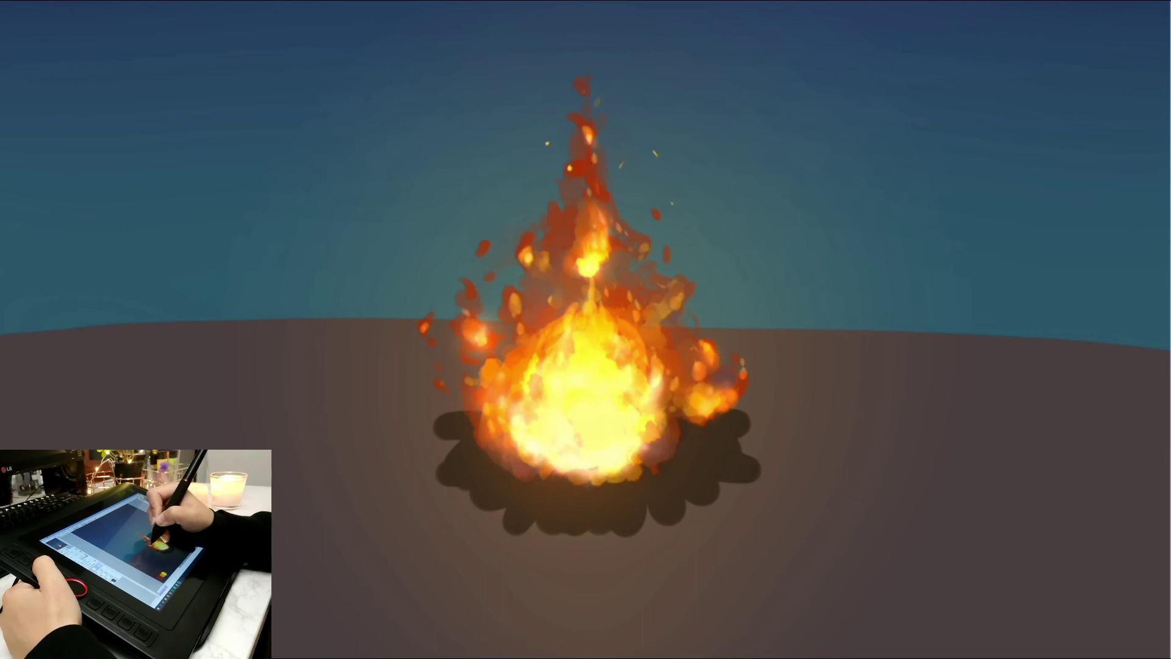
drag(581, 86, 585, 95)
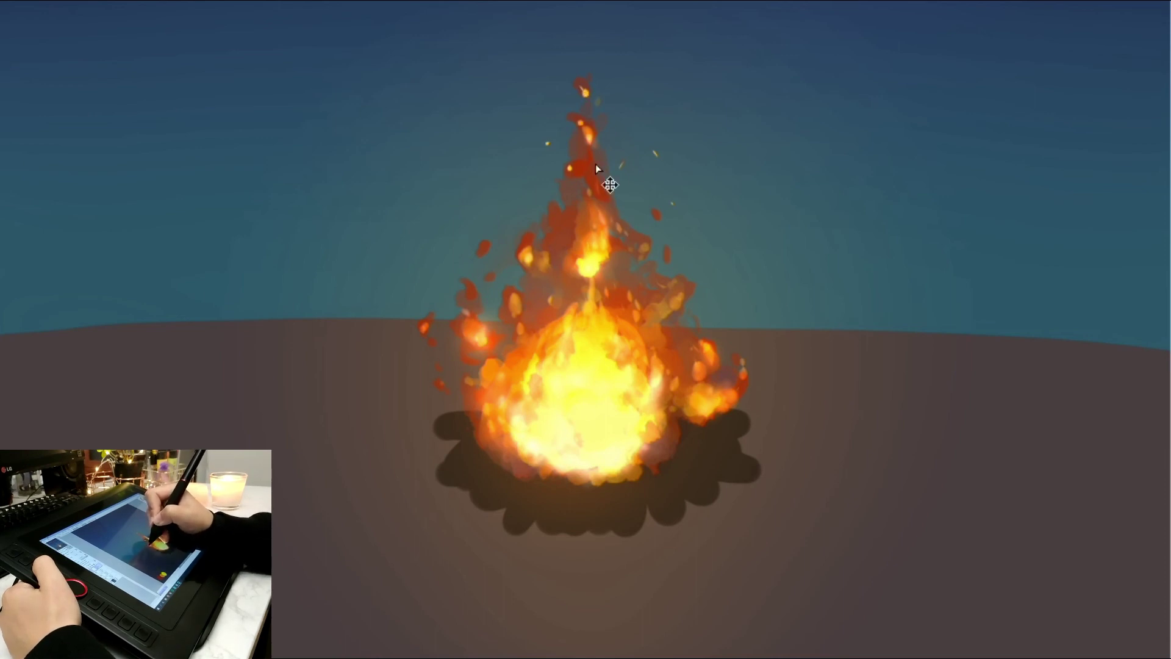
drag(591, 169, 592, 175)
Step: Paint a thin yellow spark above the flame's right embers, undoing failed spark strokes, and add small highlights below it
drag(492, 127, 502, 204)
key(ctrl+z)
drag(718, 315, 715, 329)
key(ctrl+z)
mouse_move(718, 283)
mouse_down()
mouse_move(694, 306)
mouse_move(701, 322)
mouse_up()
key(ctrl+z)
drag(656, 328, 655, 336)
drag(688, 354, 684, 361)
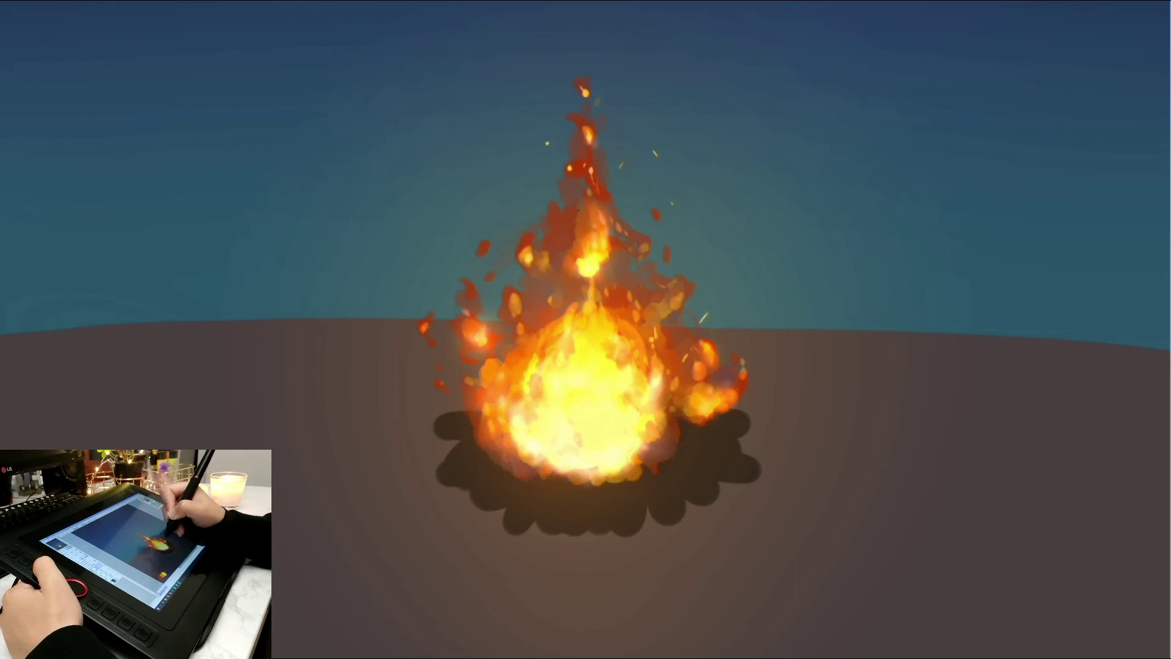
Step: Add small highlights along the core's left edge, the upper left ember and the lower right edge, plus a thin spark at upper left
drag(491, 374, 490, 385)
drag(490, 389, 487, 399)
drag(476, 401, 481, 418)
drag(510, 202, 505, 235)
key(ctrl+z)
drag(485, 246, 481, 255)
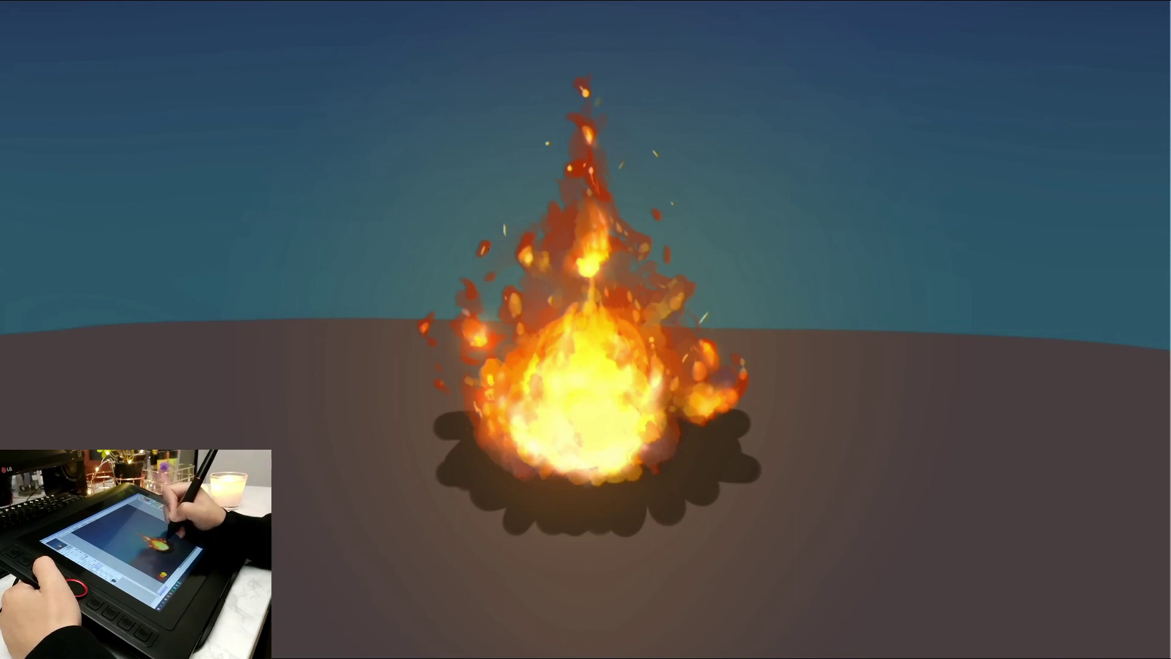
drag(660, 444, 667, 435)
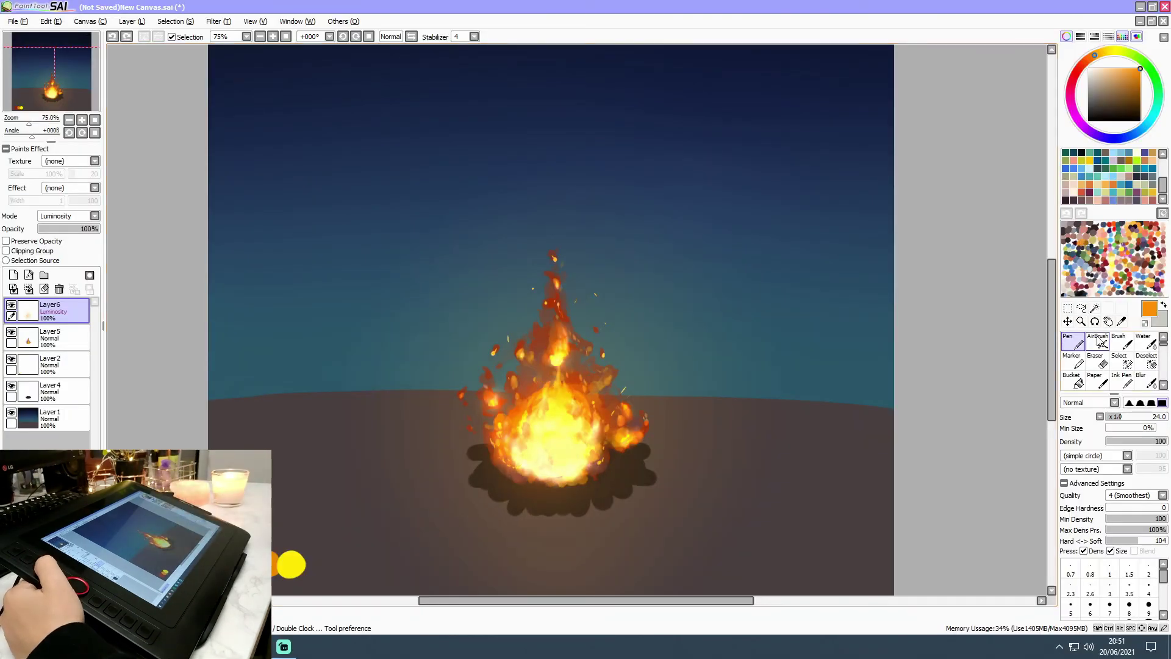
Step: Add a new layer in Luminosity mode above the others and set the AirBrush size to 500
click(1099, 341)
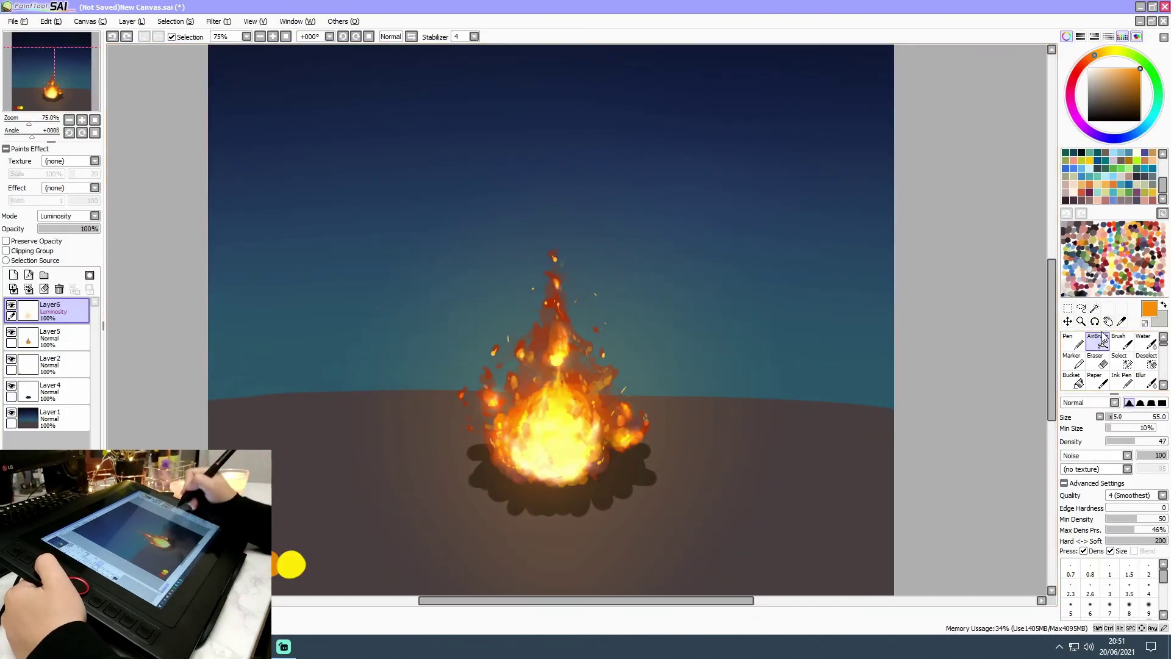
click(13, 275)
click(66, 215)
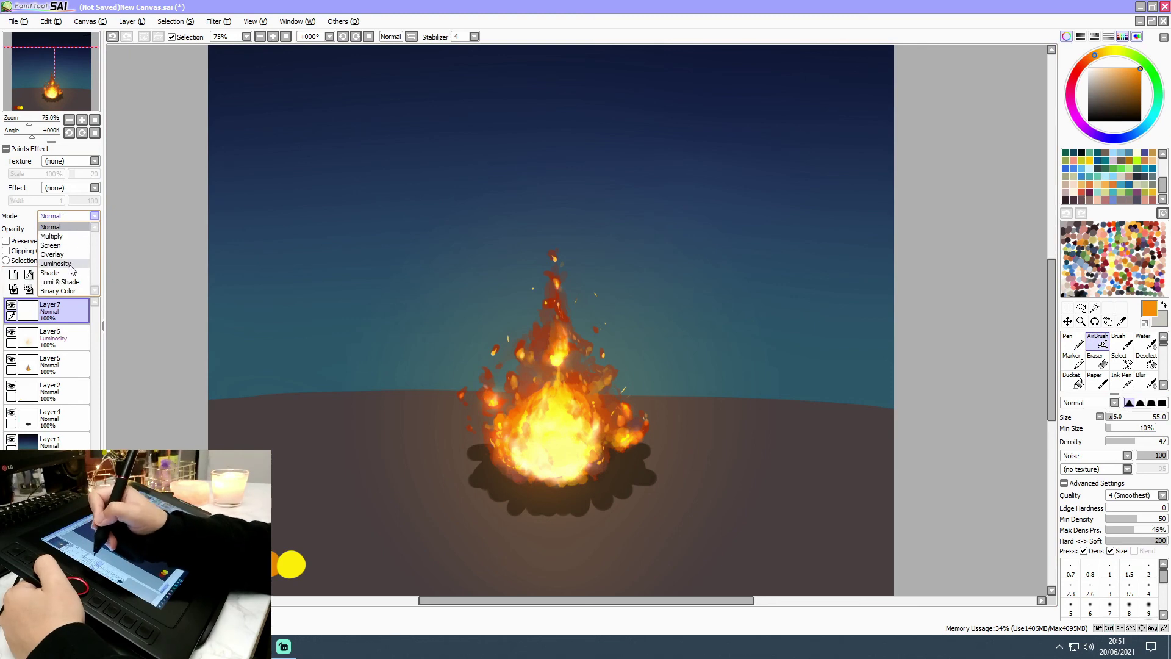
click(54, 255)
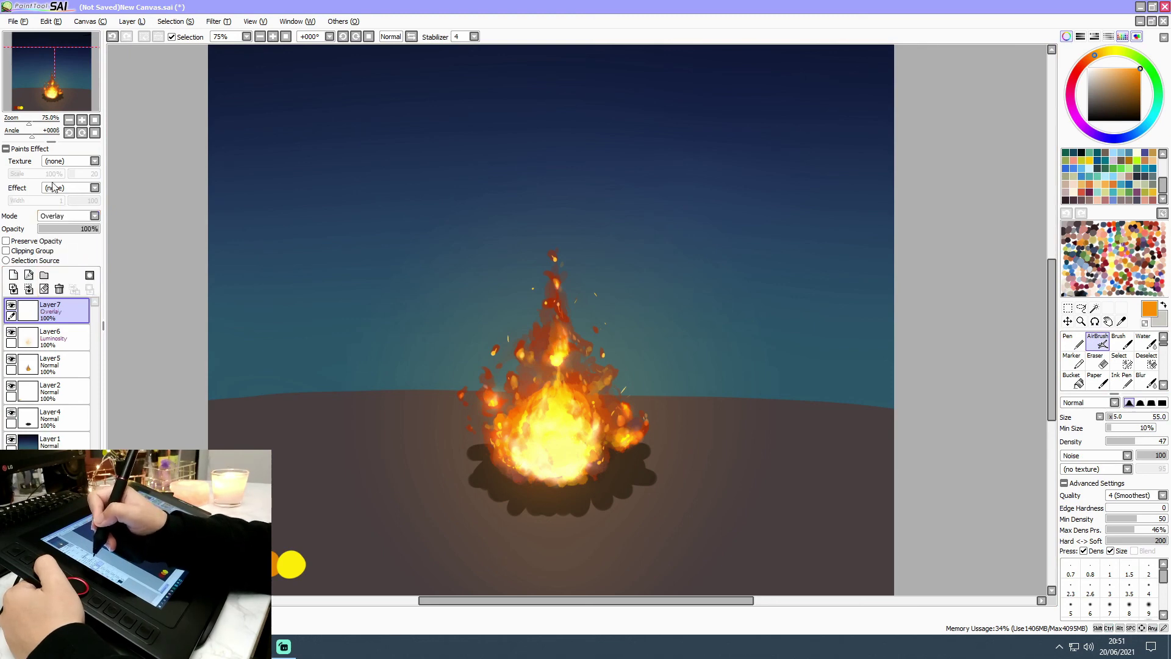
click(70, 215)
click(55, 263)
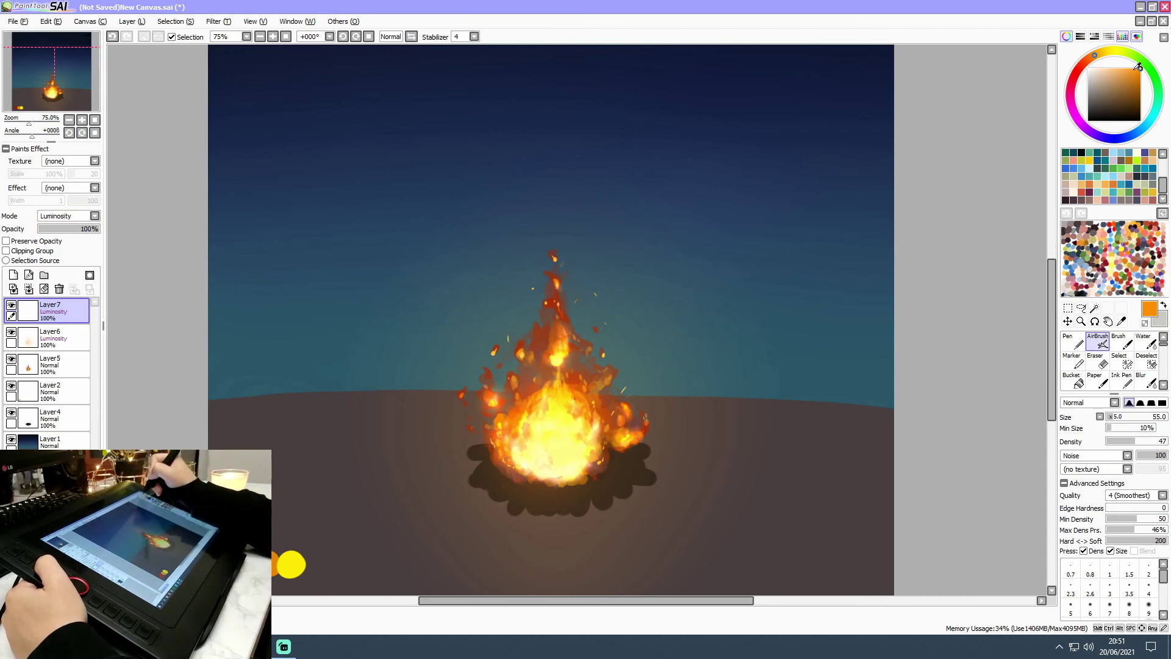
click(1167, 418)
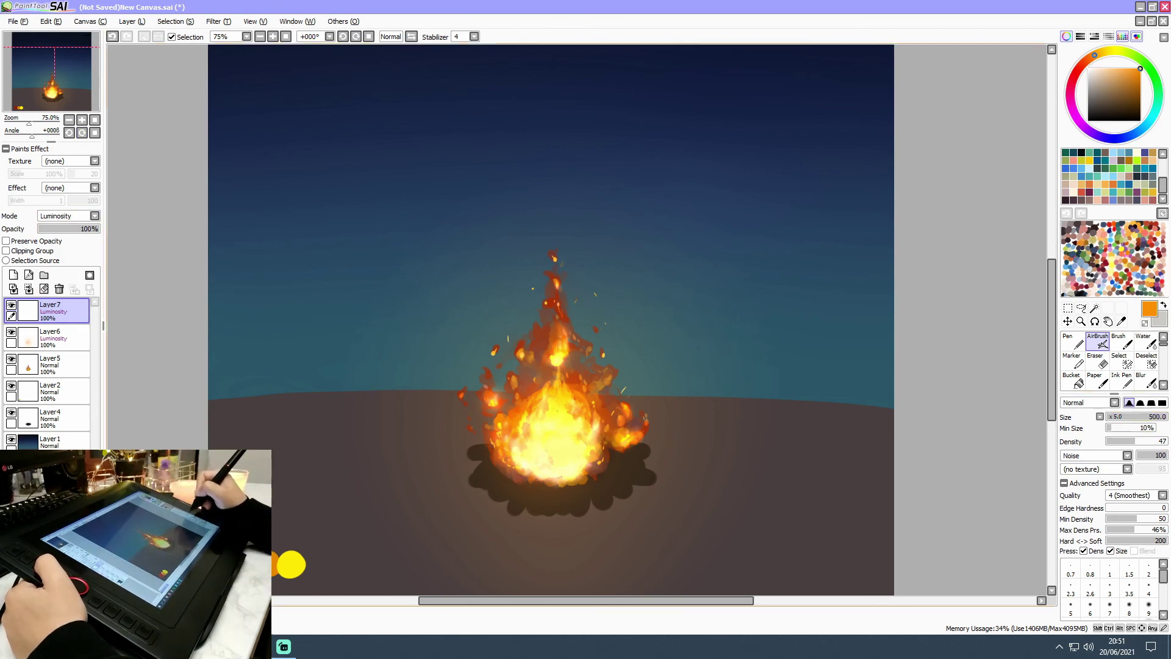
mouse_move(540, 415)
mouse_down()
mouse_move(582, 427)
mouse_move(590, 400)
mouse_up()
key(ctrl+z)
drag(561, 436, 586, 458)
key(ctrl+y)
key(ctrl+z)
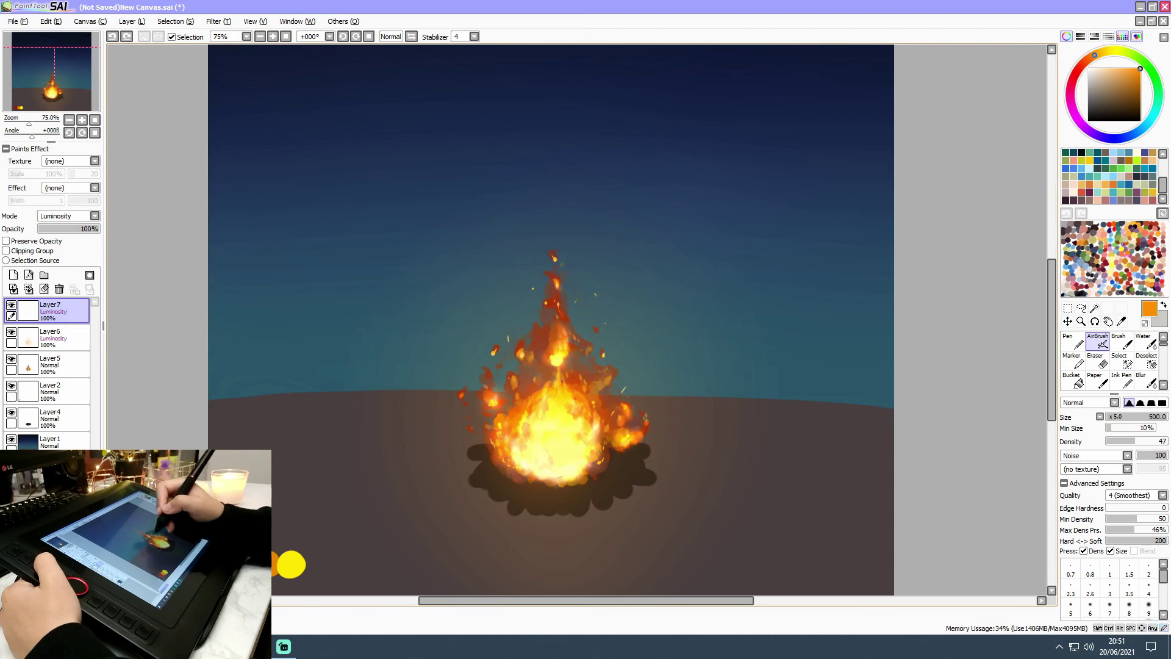
Step: Change the AirBrush shape to Spread and airbrush an orange glow over the flame and around its right side
click(1127, 455)
click(1092, 496)
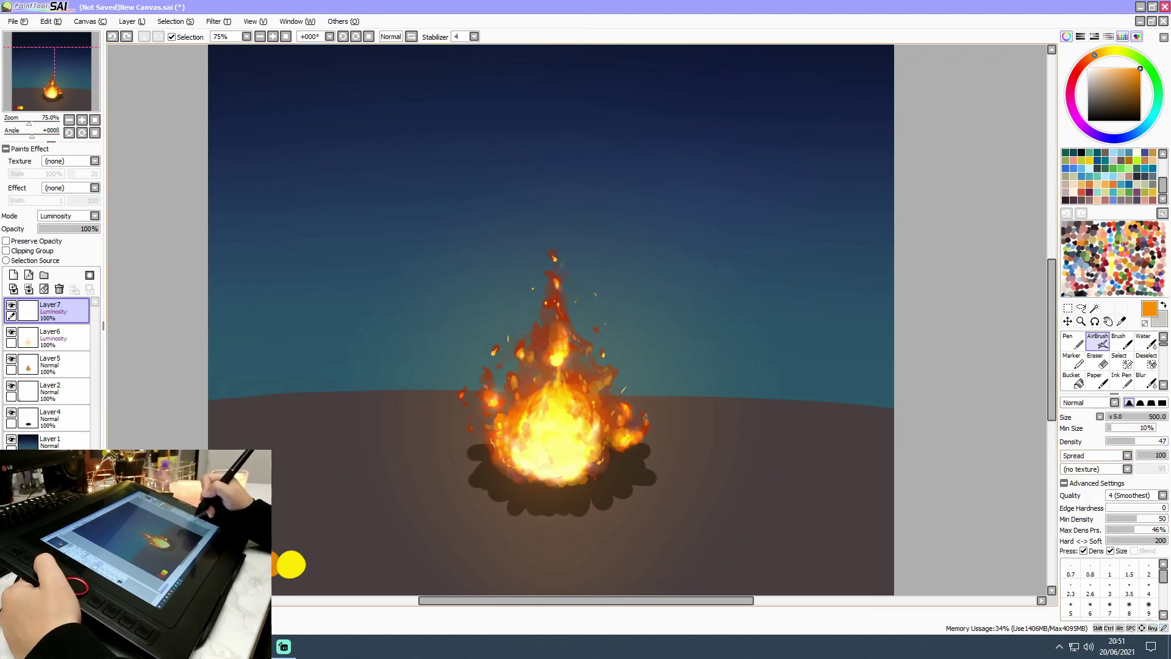
drag(567, 305, 635, 440)
mouse_move(573, 470)
mouse_down()
mouse_move(522, 444)
mouse_move(555, 315)
mouse_up()
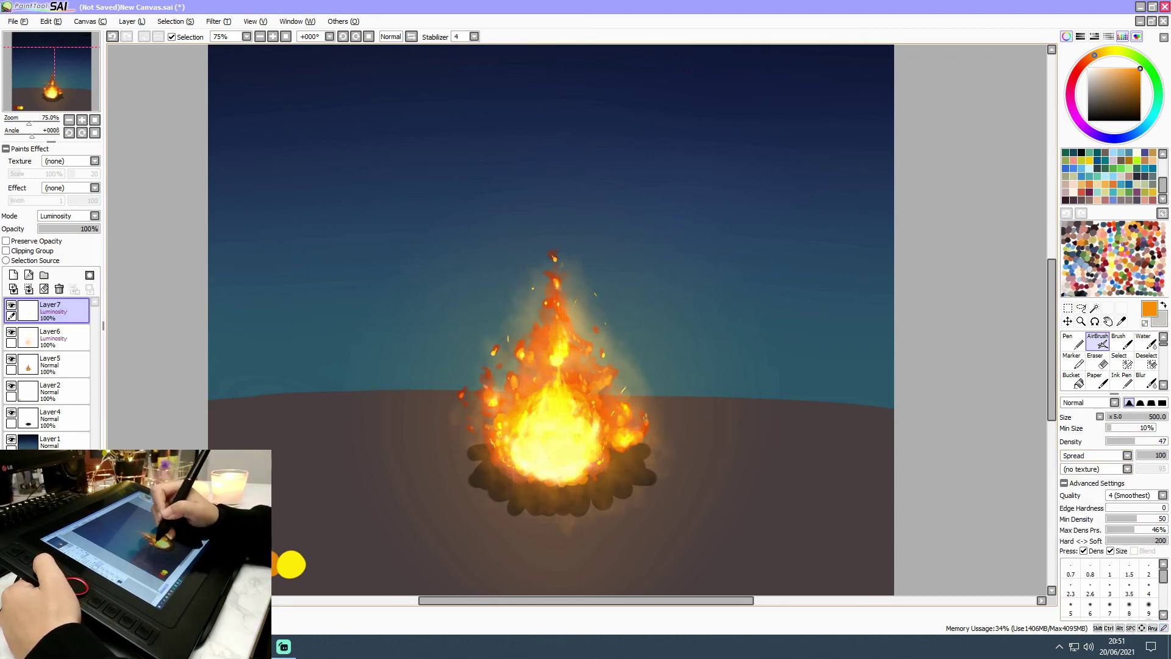
Step: Airbrush a narrow column of glow rising above the flame's tip, undoing unwanted strokes
drag(551, 223, 547, 299)
key(ctrl+z)
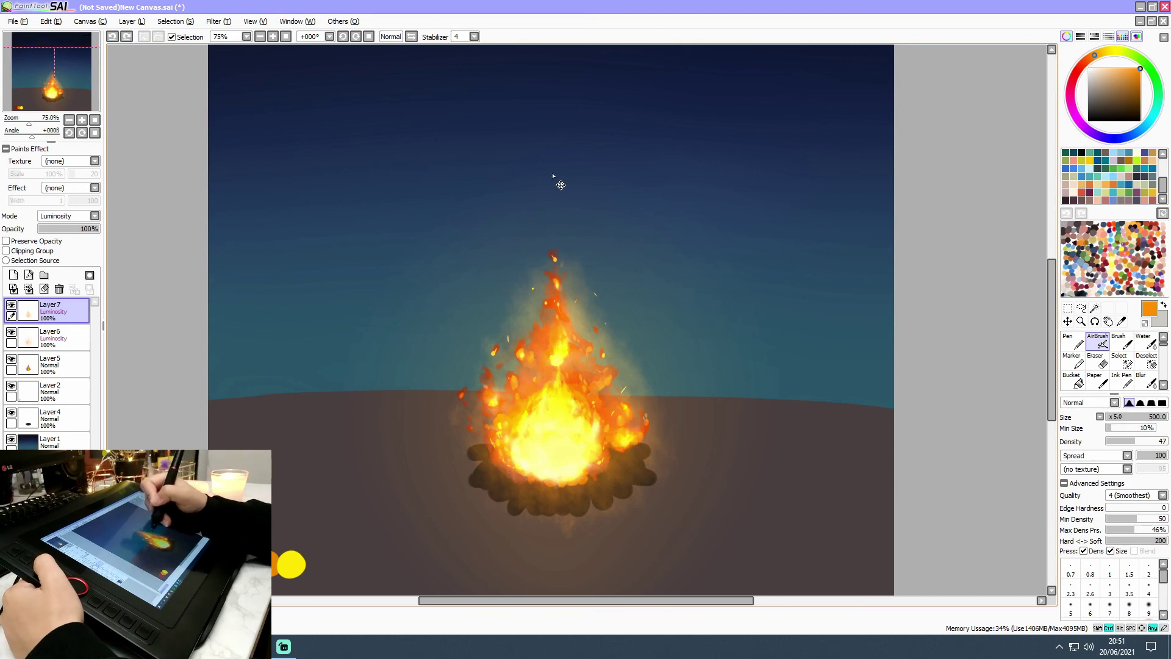
drag(557, 182, 560, 298)
mouse_move(556, 240)
mouse_down()
mouse_move(601, 354)
mouse_move(527, 369)
mouse_up()
key(ctrl+z)
key(ctrl+z)
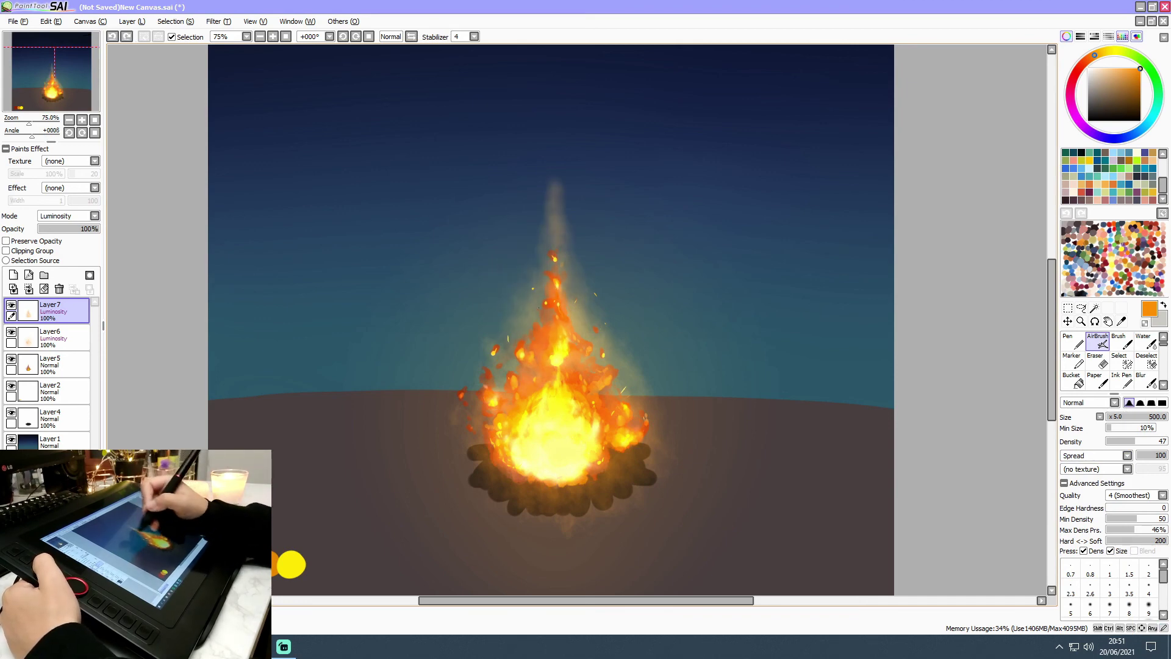
Step: Airbrush orange glow along the flame's left side and around its base
mouse_move(534, 305)
mouse_down()
mouse_move(473, 376)
mouse_move(468, 438)
mouse_move(490, 461)
mouse_up()
mouse_move(462, 391)
mouse_down()
mouse_move(469, 439)
mouse_move(518, 483)
mouse_up()
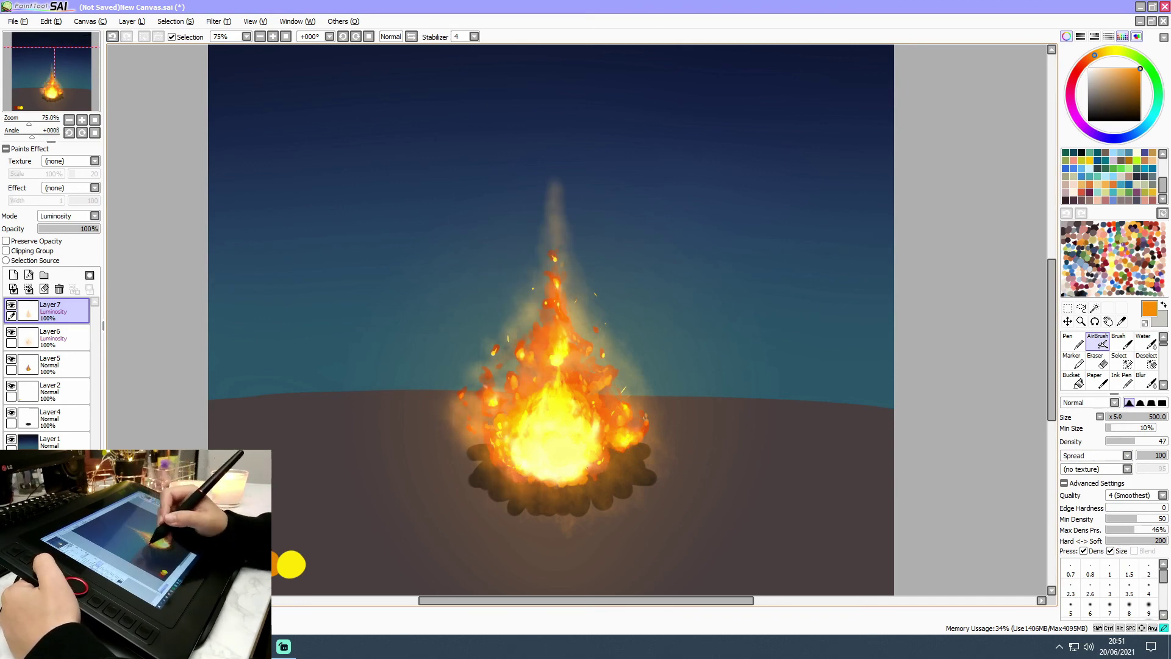
mouse_move(622, 452)
mouse_down()
mouse_move(622, 392)
mouse_move(579, 490)
mouse_up()
Step: Blend the orange glow smoothly into the background above, below and beside the flame with the Water tool
click(1140, 341)
drag(570, 341, 555, 186)
drag(601, 516, 516, 485)
drag(515, 485, 470, 421)
mouse_move(589, 339)
mouse_down()
mouse_move(631, 430)
mouse_move(595, 476)
mouse_up()
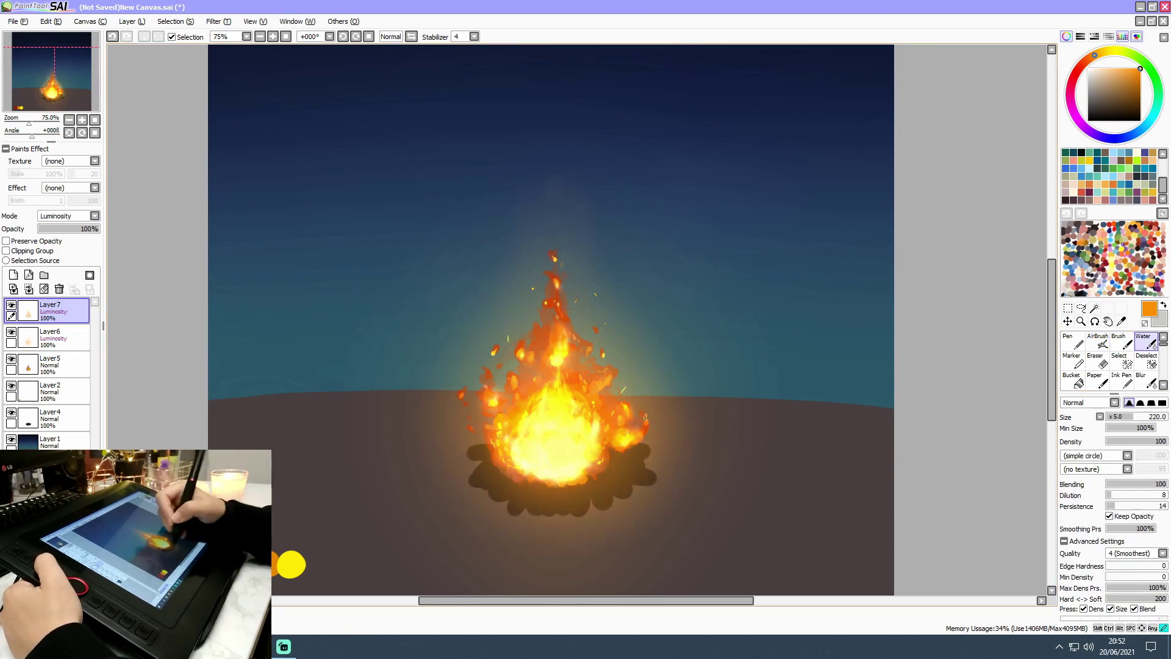
Step: Erase excess glow in the sky beside the flame and along its lower edge with the Eraser
click(1096, 361)
drag(616, 324, 646, 372)
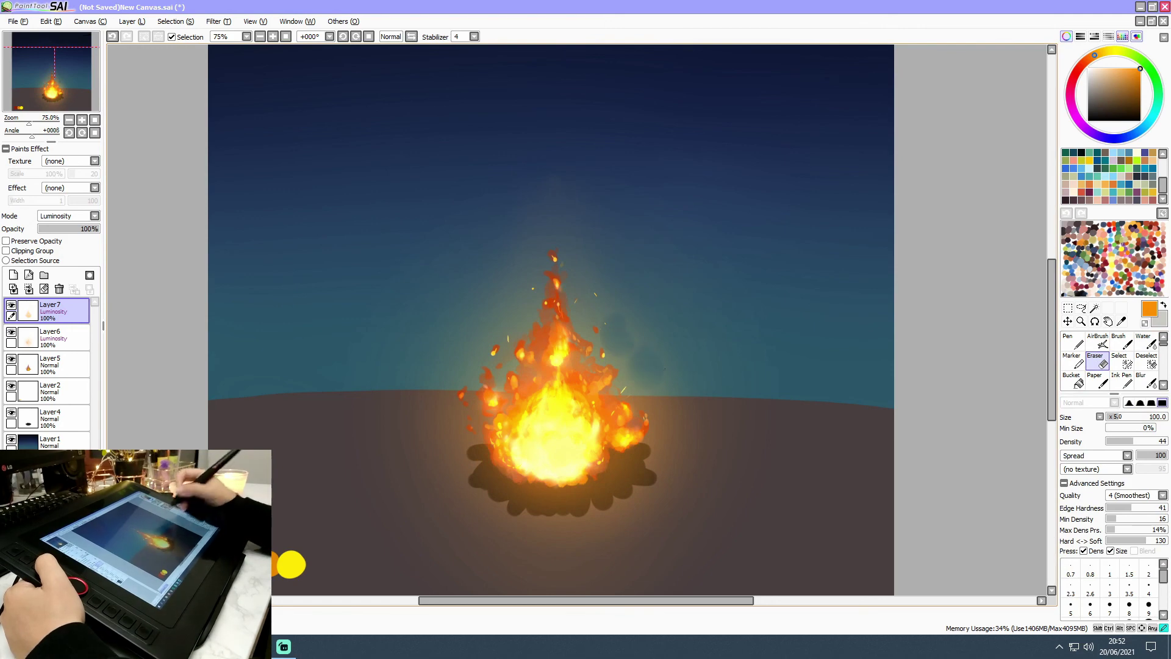
drag(521, 293, 510, 300)
drag(482, 420, 468, 432)
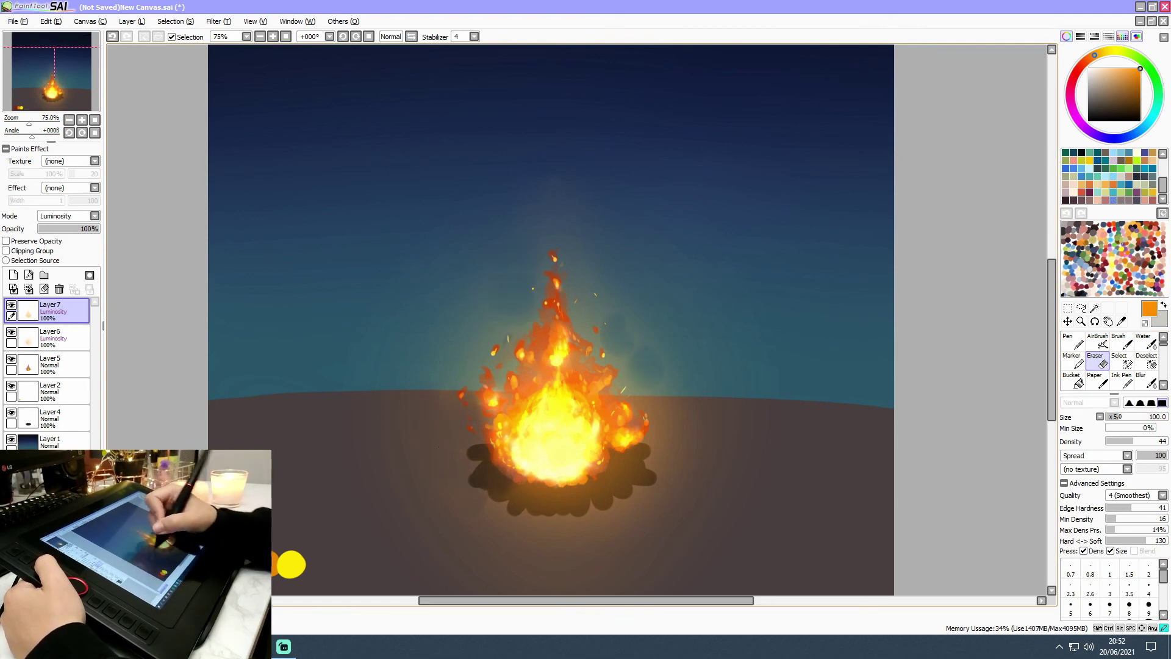
Step: Airbrush more glow over the flame, try a dark purple stroke beside it and undo the last stroke
click(1097, 340)
mouse_move(537, 323)
mouse_down()
mouse_move(491, 399)
mouse_move(610, 506)
mouse_up()
click(1104, 137)
click(1122, 106)
drag(635, 351, 583, 308)
click(1097, 360)
key(ctrl+z)
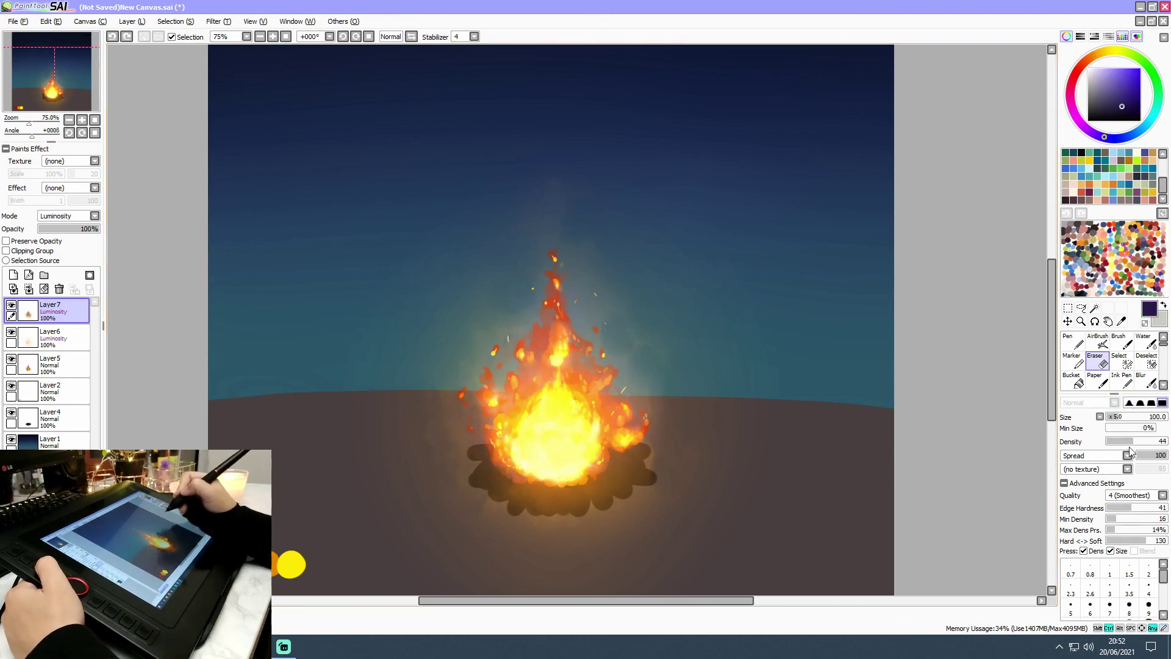
Step: Set the Eraser density to 100 and erase patches of glow around both sides of the flame
click(1166, 441)
drag(501, 336, 482, 339)
drag(459, 430, 472, 434)
drag(599, 308, 573, 278)
Step: Undo the latest series of strokes on the glow layer
click(1147, 341)
key(ctrl+z)
key(ctrl+z)
key(ctrl+z)
key(ctrl+z)
key(ctrl+z)
key(ctrl+z)
key(ctrl+z)
key(ctrl+z)
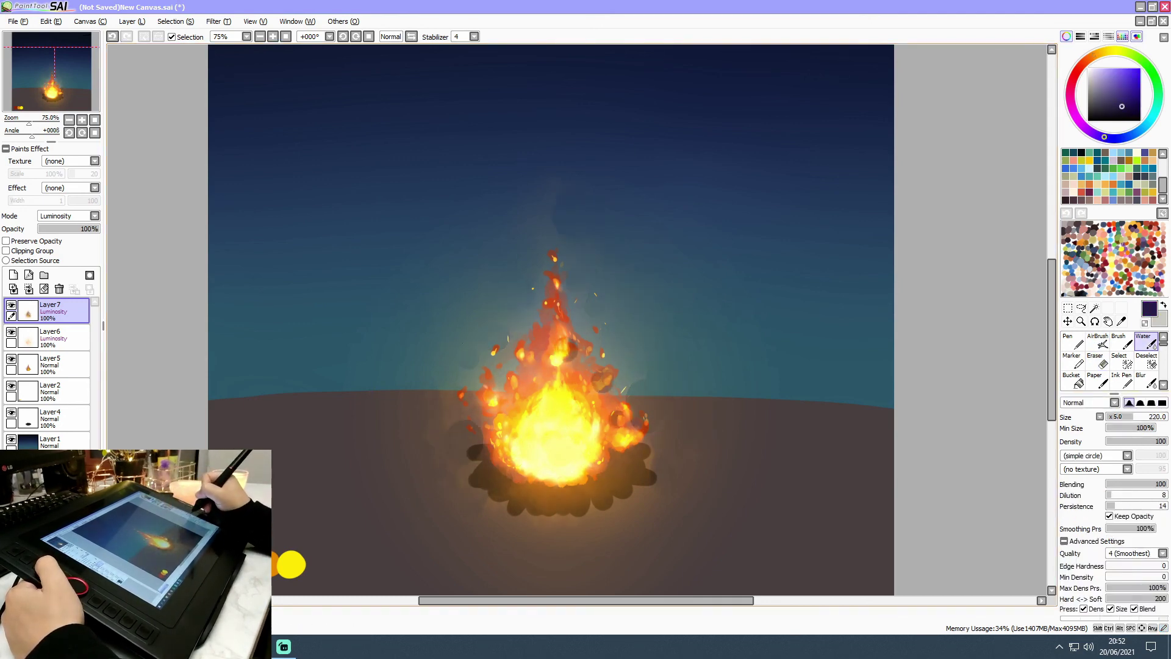
Step: Pick a bright orange and airbrush glow over the lower flame, undoing the test dabs
click(1098, 340)
click(1098, 54)
click(1138, 70)
click(1125, 417)
click(1101, 69)
click(550, 390)
key(ctrl+z)
click(1140, 69)
click(525, 433)
key(ctrl+z)
mouse_move(553, 440)
mouse_down()
mouse_move(547, 479)
mouse_move(579, 488)
mouse_up()
Step: Airbrush a red-orange glow around both sides of the flame with a simple circle brush, size 380 and minimum size 100%
click(1085, 61)
click(1127, 456)
click(1089, 466)
click(1153, 416)
click(1156, 428)
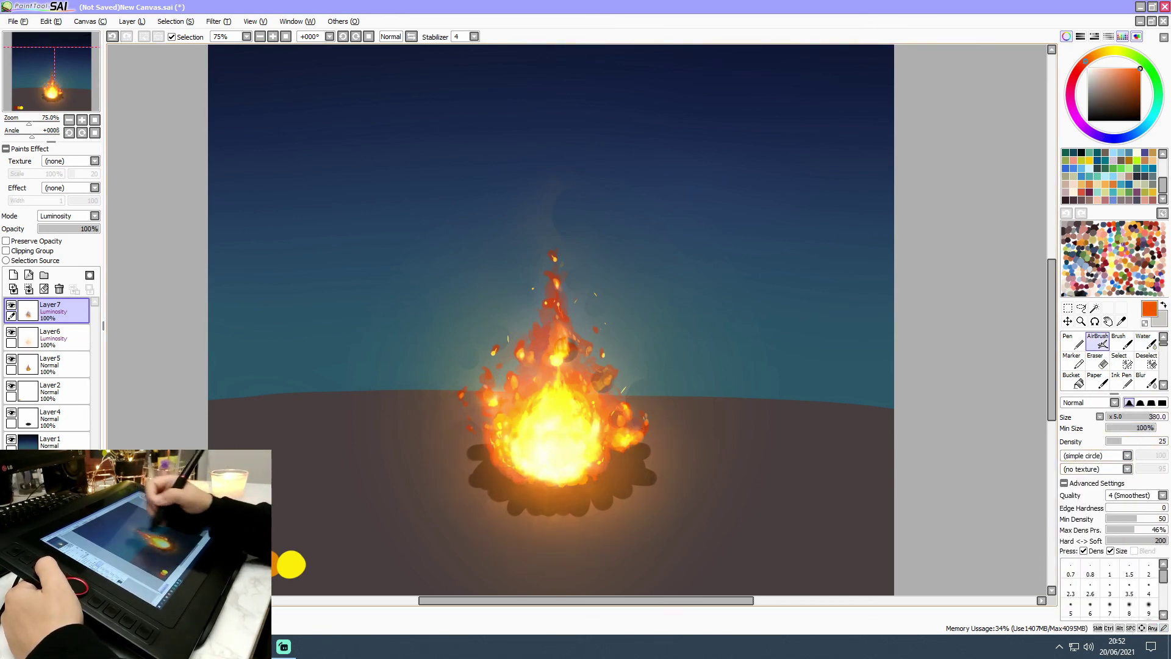
drag(488, 430, 506, 366)
drag(580, 256, 601, 378)
drag(500, 305, 476, 378)
Step: Blend the dark smudges on the flame's right side into the glow with the Water tool
click(1146, 341)
drag(570, 351, 603, 382)
click(1101, 343)
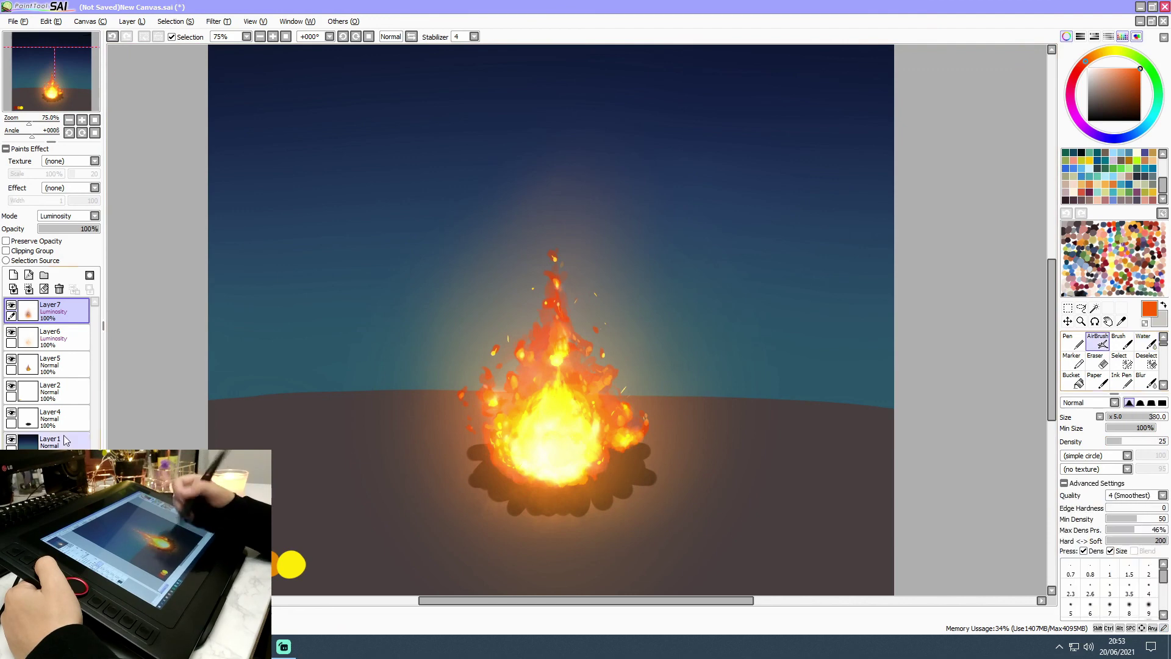